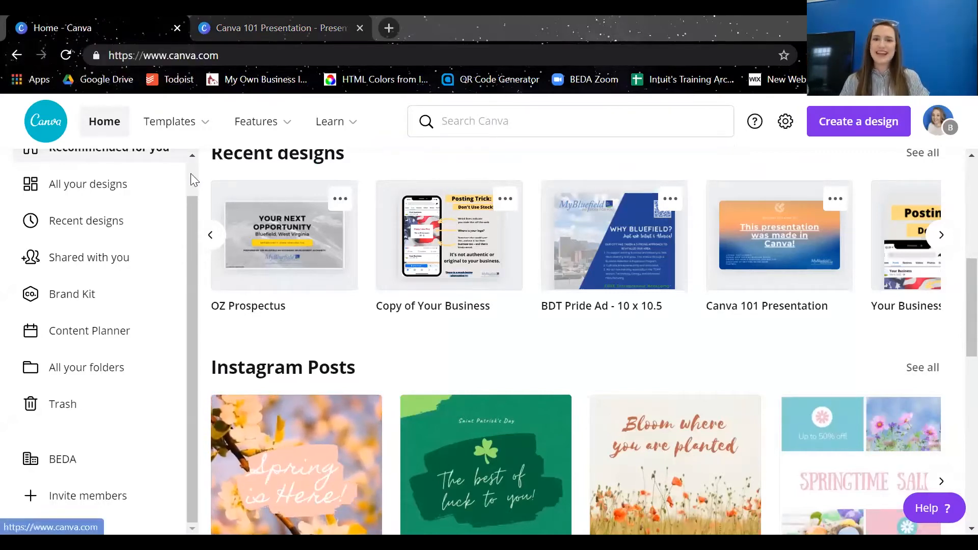
Look through the Presentations, Social media, Video, Print products and Marketing design categories on the home page
drag(191, 201, 192, 159)
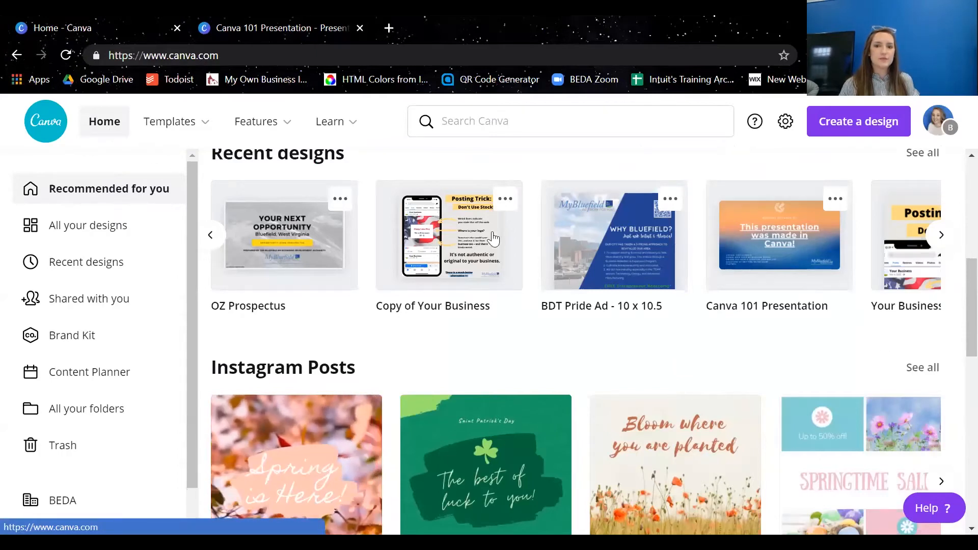
drag(970, 305, 825, 190)
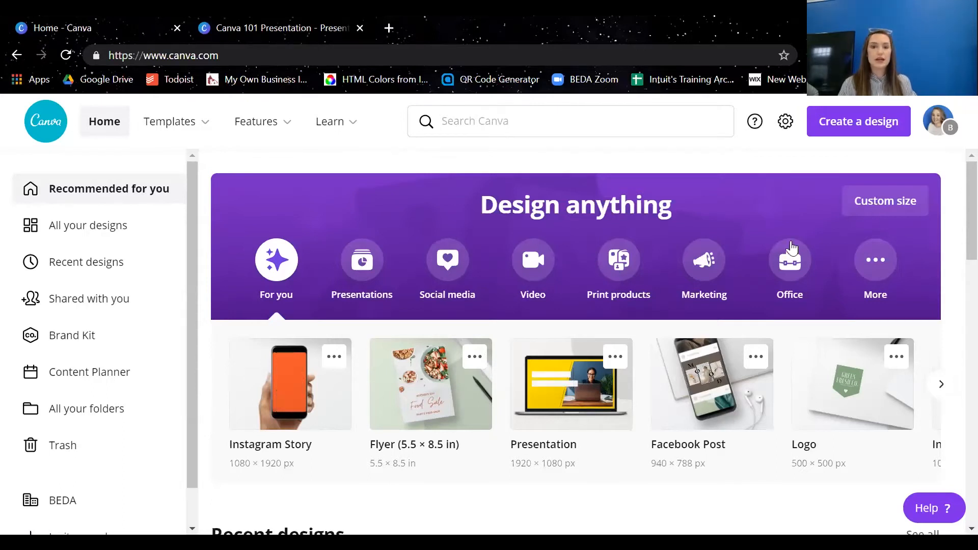
click(361, 263)
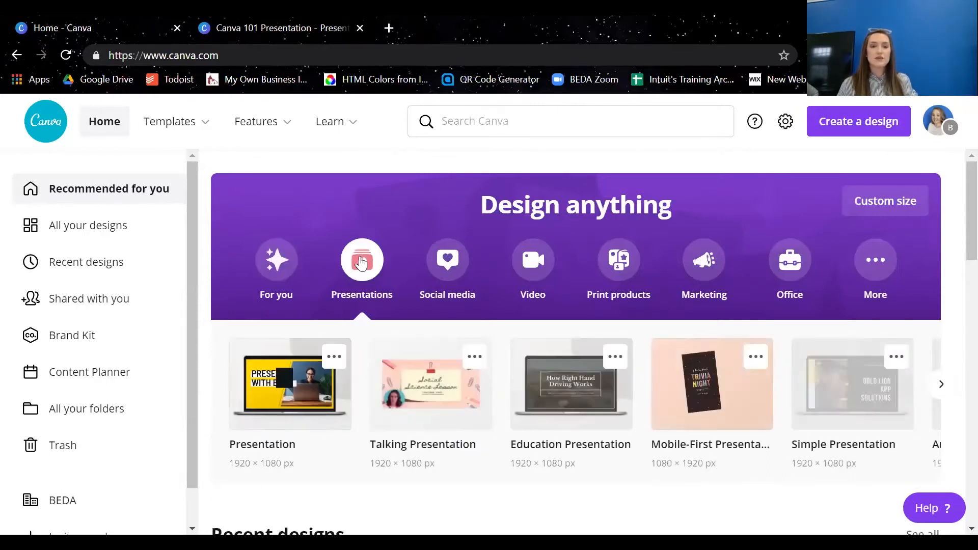
click(455, 262)
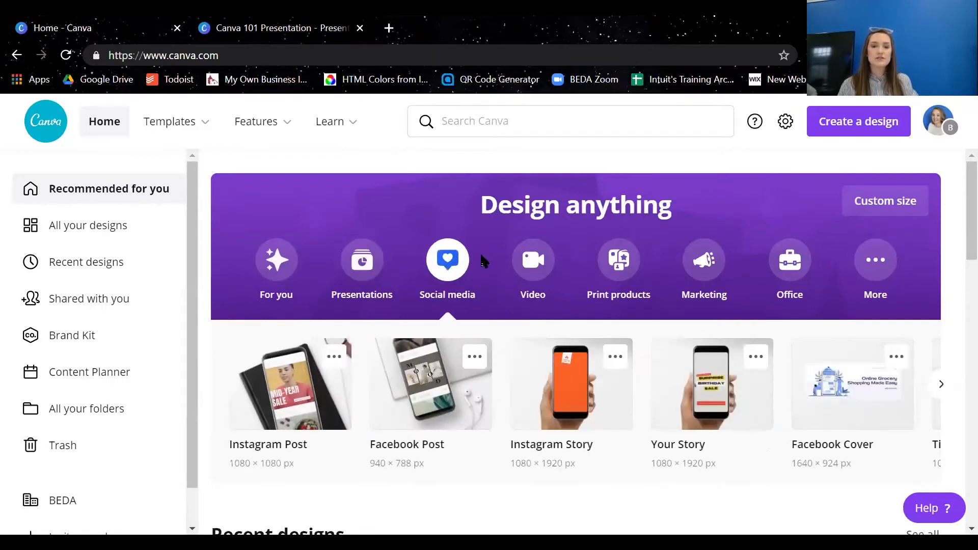
click(550, 277)
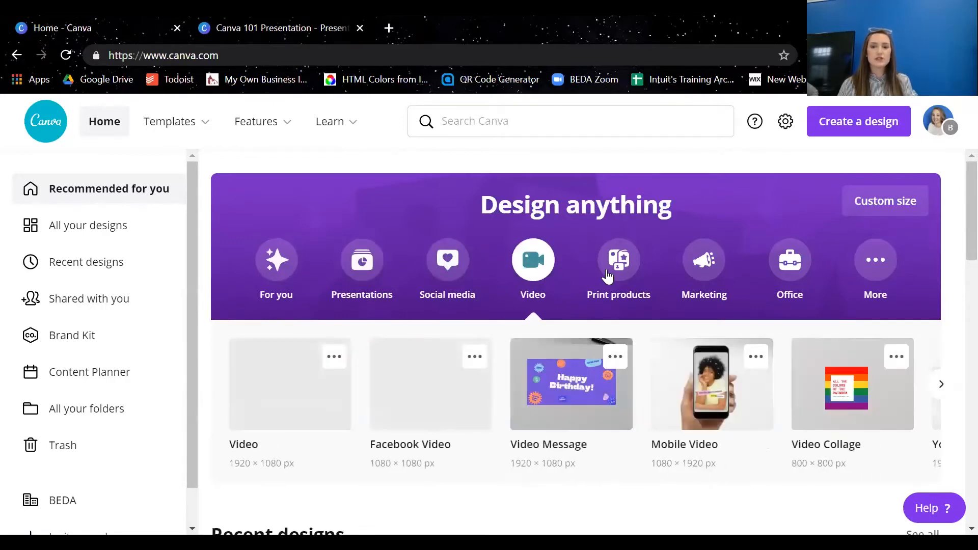
click(618, 259)
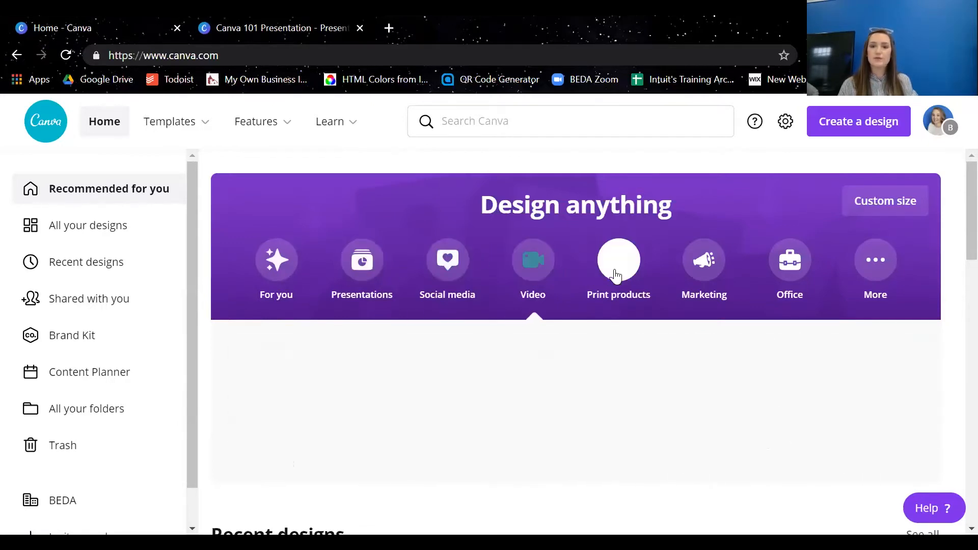
click(706, 262)
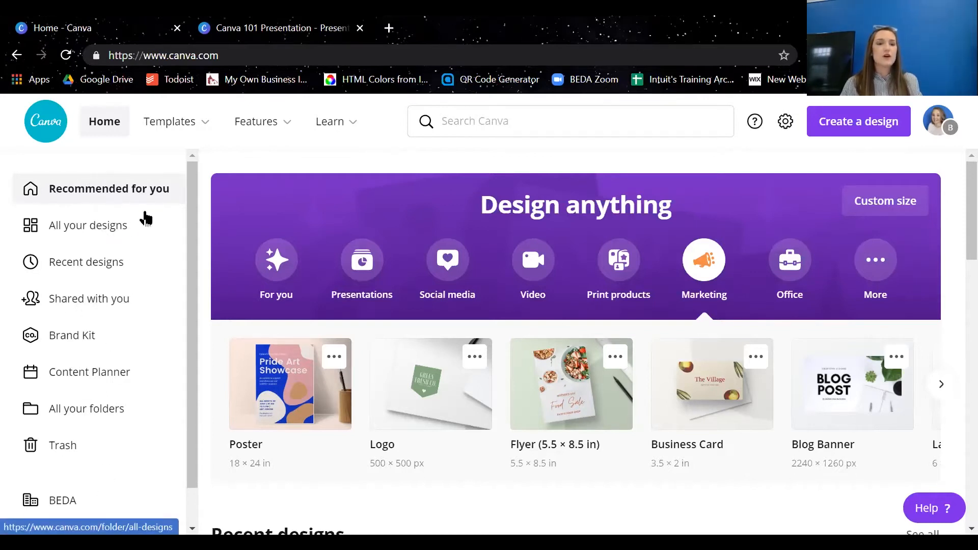
Look through All your designs, Recent designs, Shared with you, Brand Kit, Content Planner and All your folders
click(101, 229)
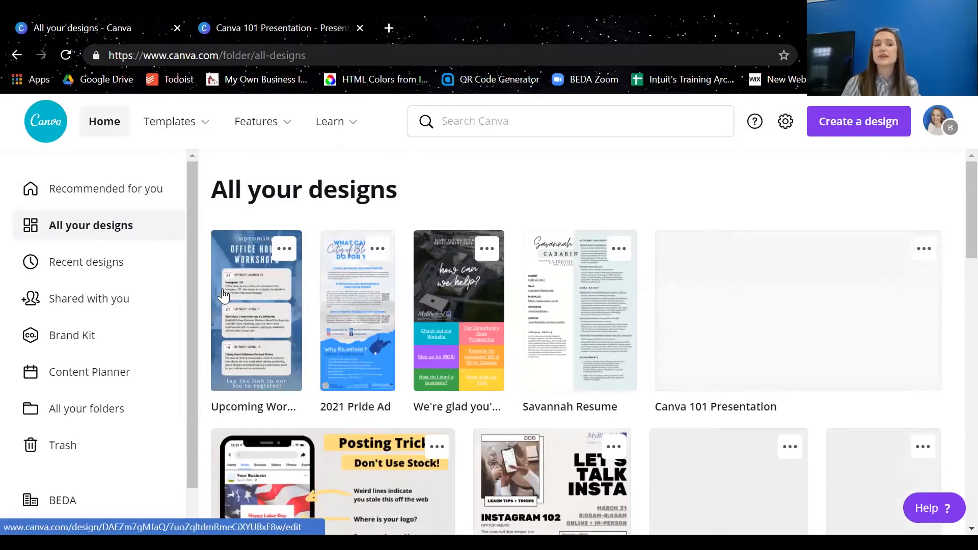
click(123, 267)
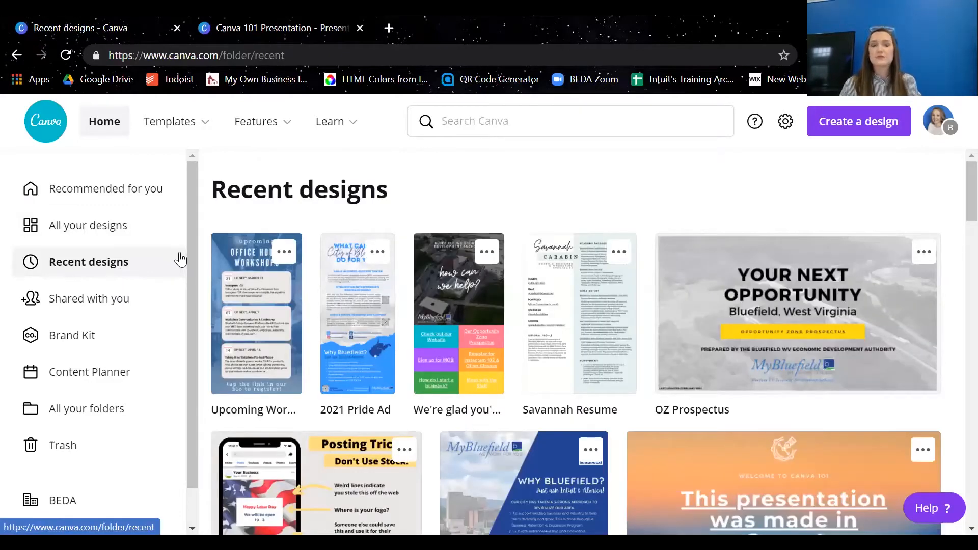
click(105, 305)
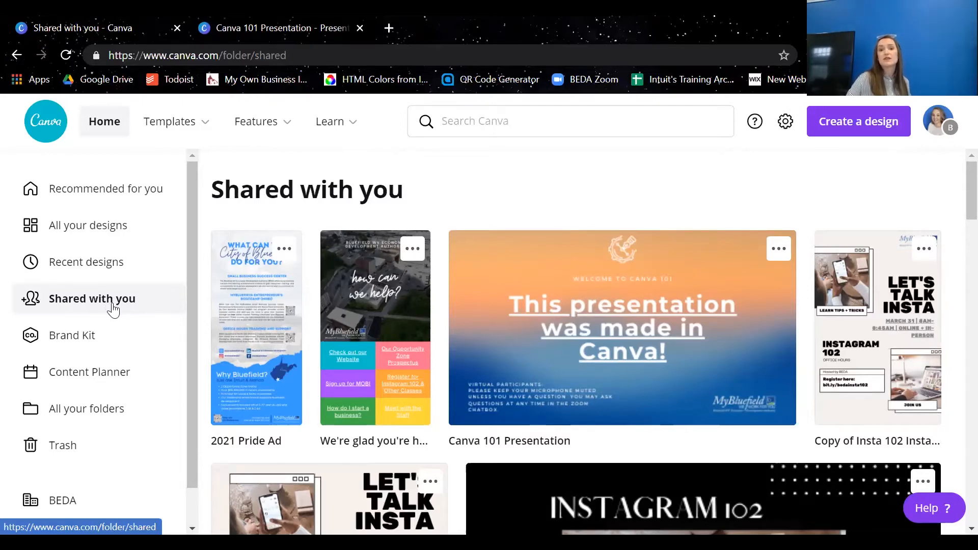
click(119, 349)
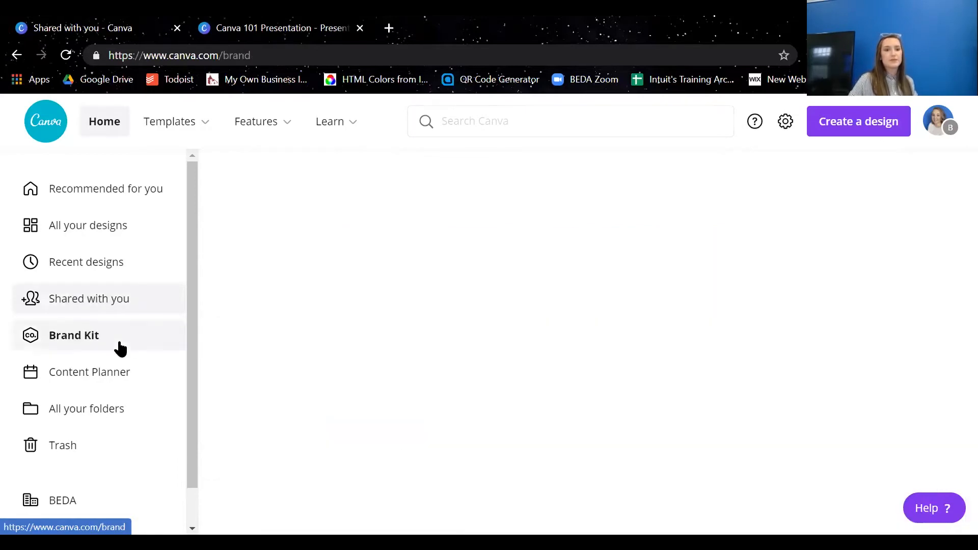
click(135, 378)
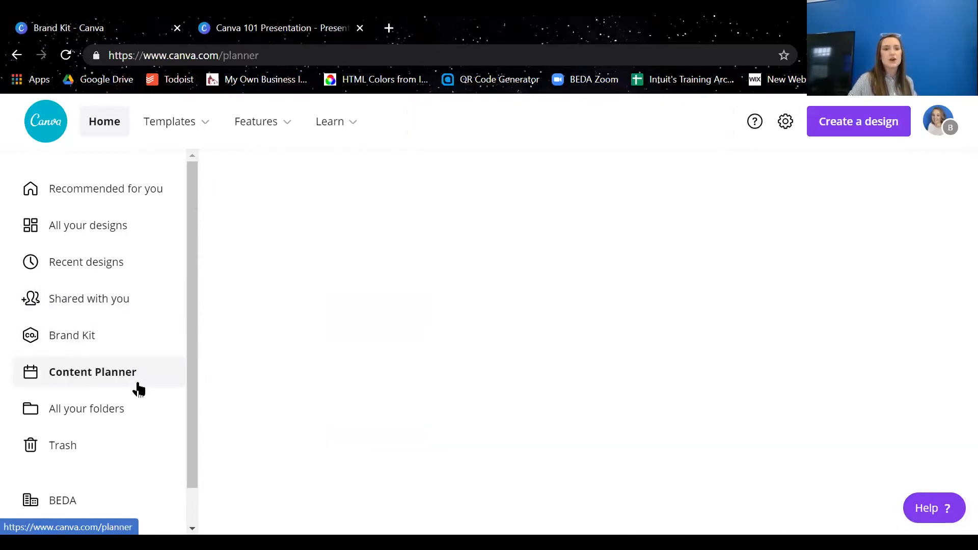
click(126, 418)
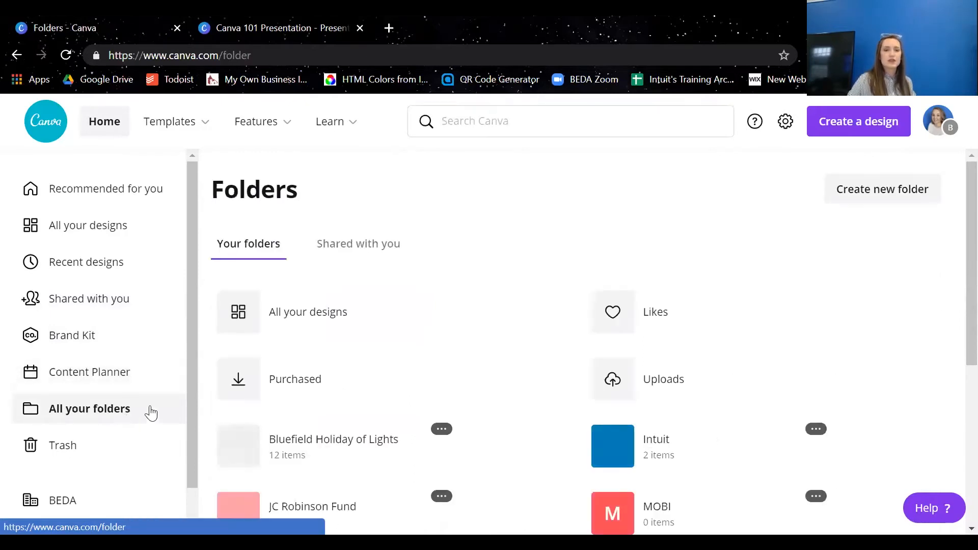
scroll(189, 403, down, 1)
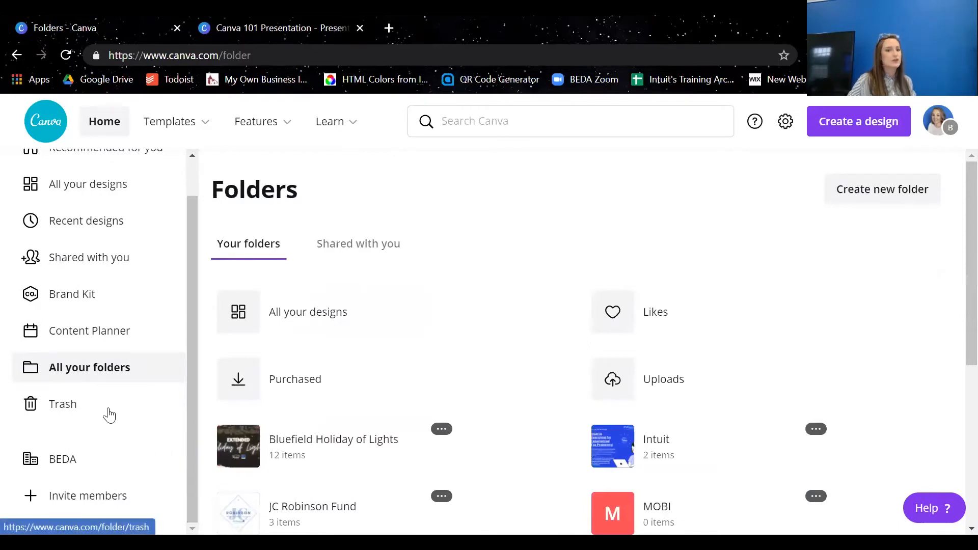
scroll(193, 409, up, 1)
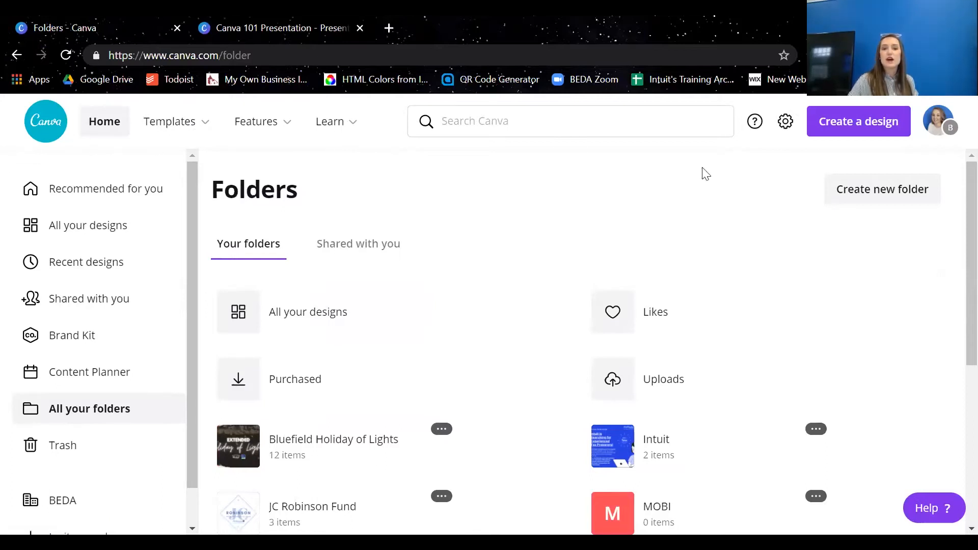
Look over the options offered under Templates, Features and Learn, including the Design School courses and tutorials
mouse_move(176, 125)
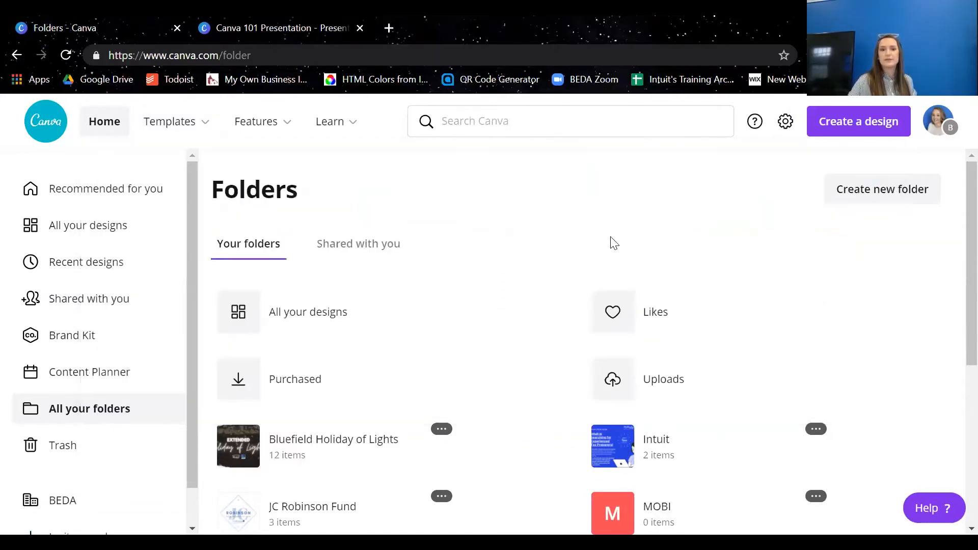
mouse_move(292, 135)
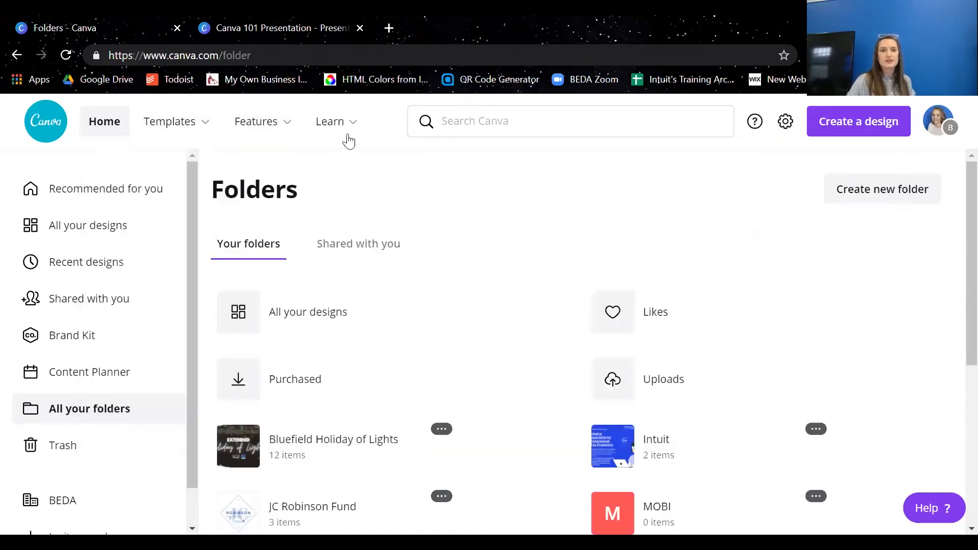
mouse_move(343, 125)
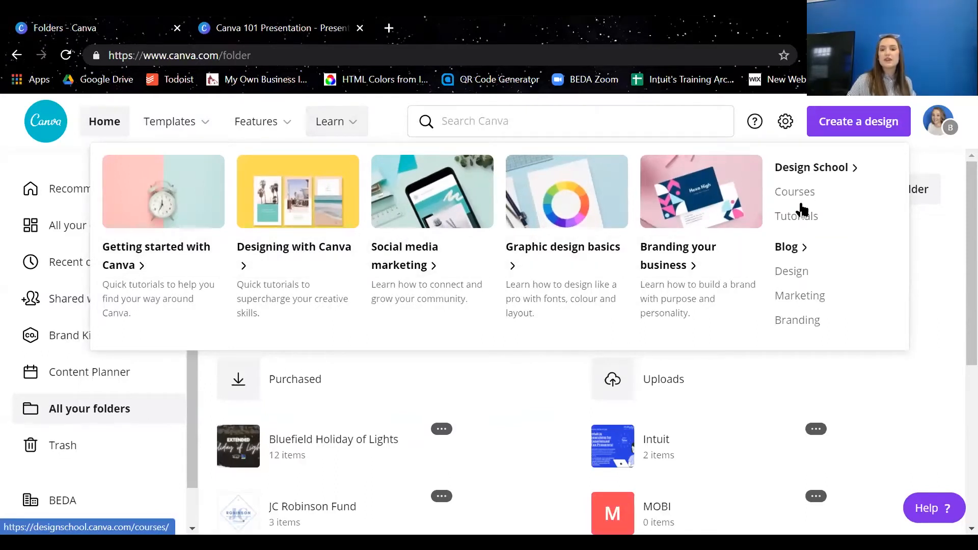
click(942, 240)
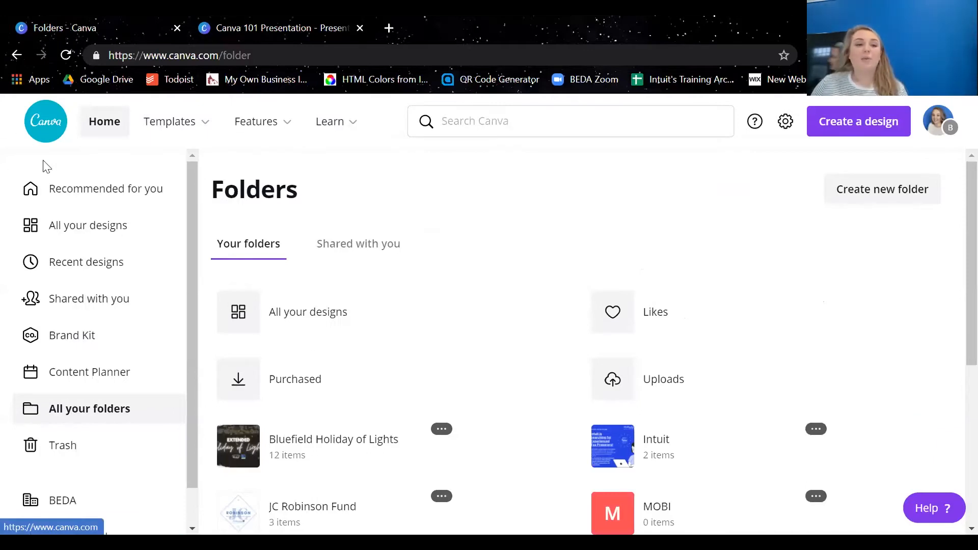
Return to the home page, search for "facebook" and open the suggested Facebook Post design type
click(42, 132)
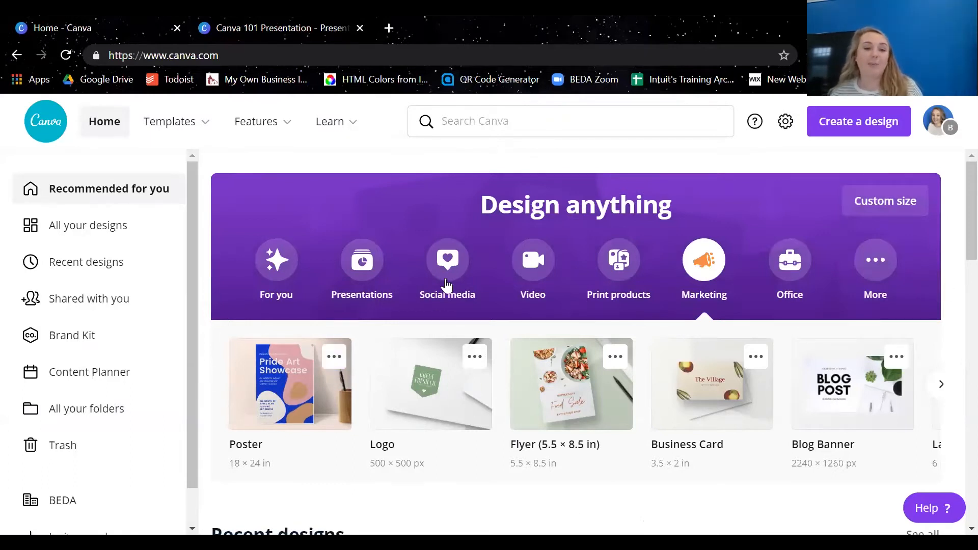
click(592, 126)
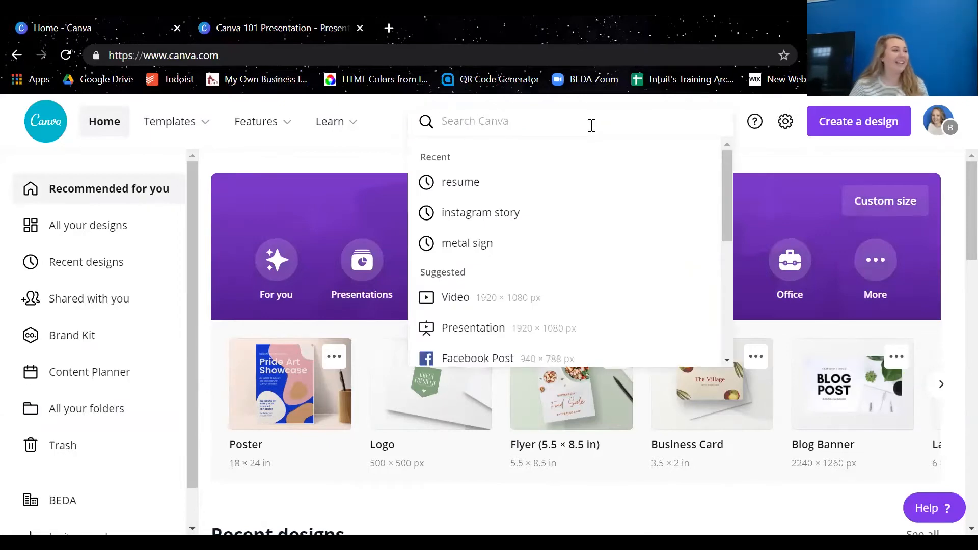
text(facebook)
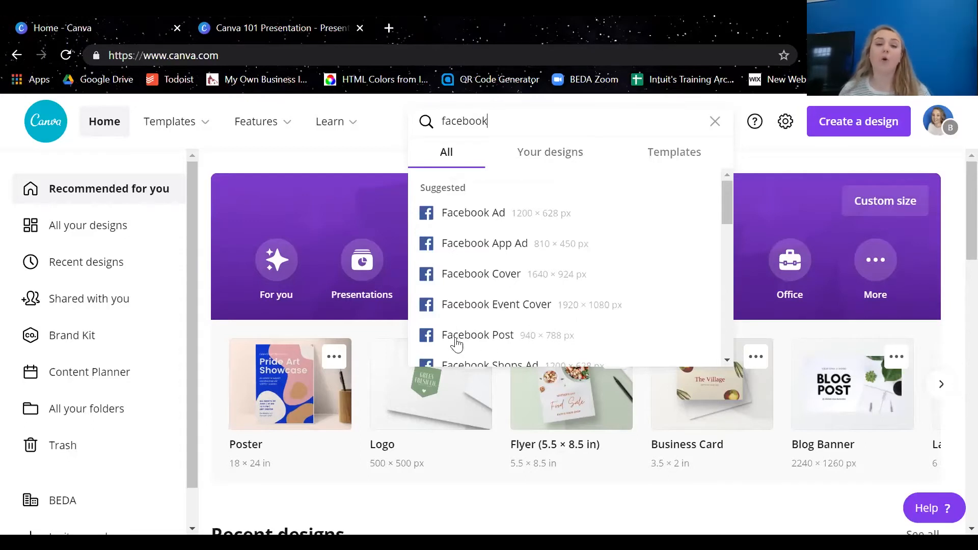
click(483, 344)
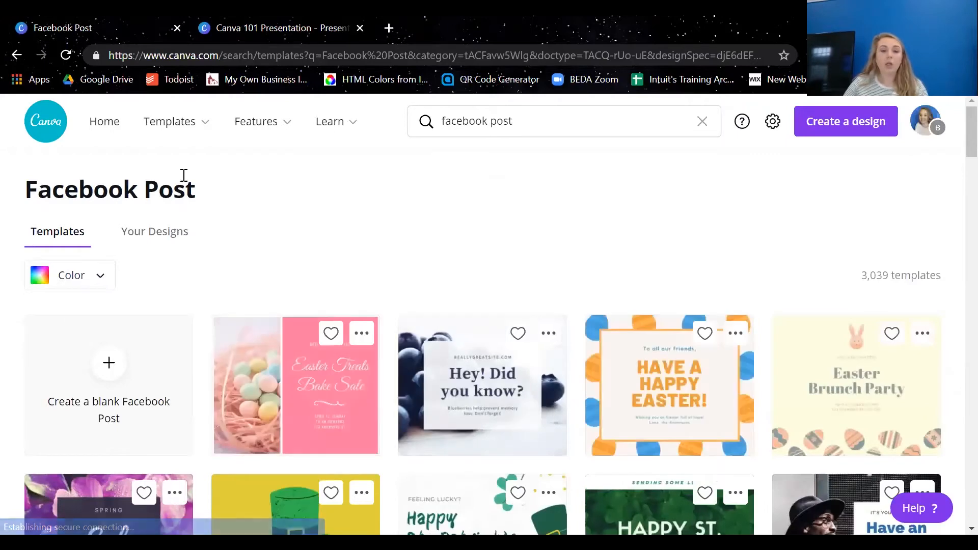
Browse the Facebook Post templates and create a blank Facebook Post design
scroll(377, 348, down, 5)
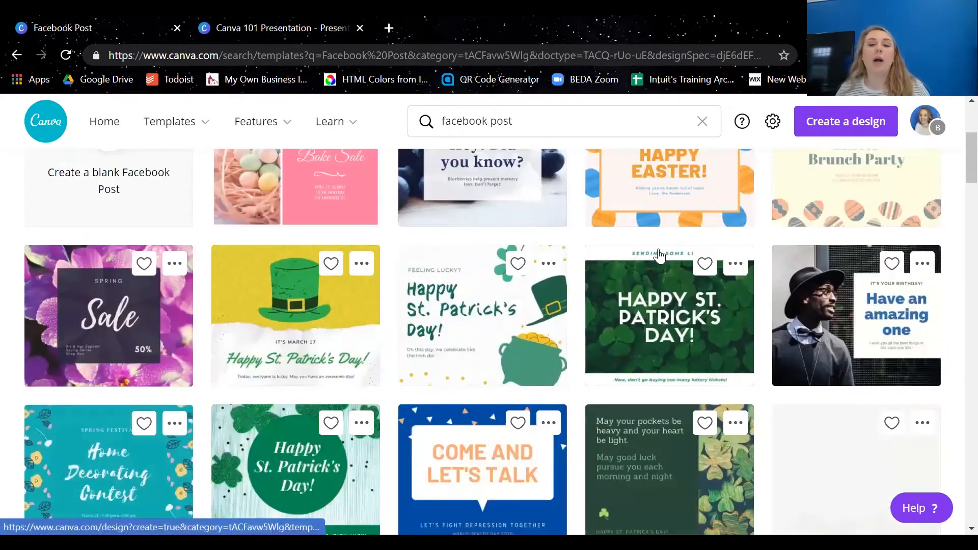
scroll(855, 417, down, 6)
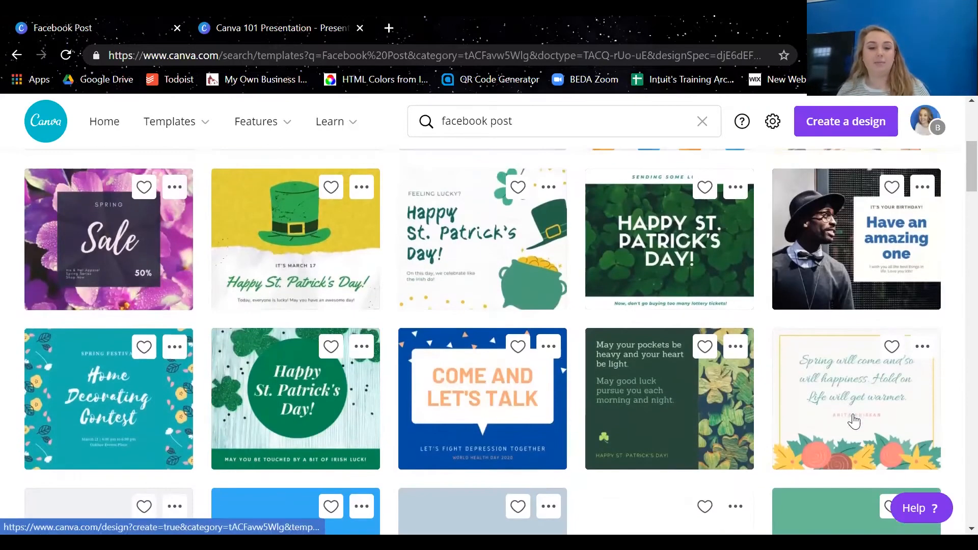
scroll(853, 419, down, 5)
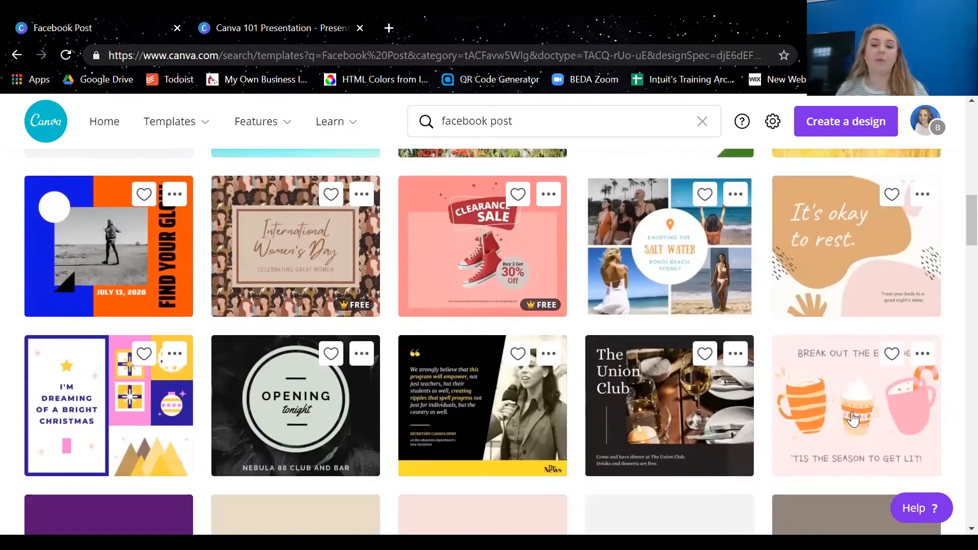
scroll(802, 430, up, 5)
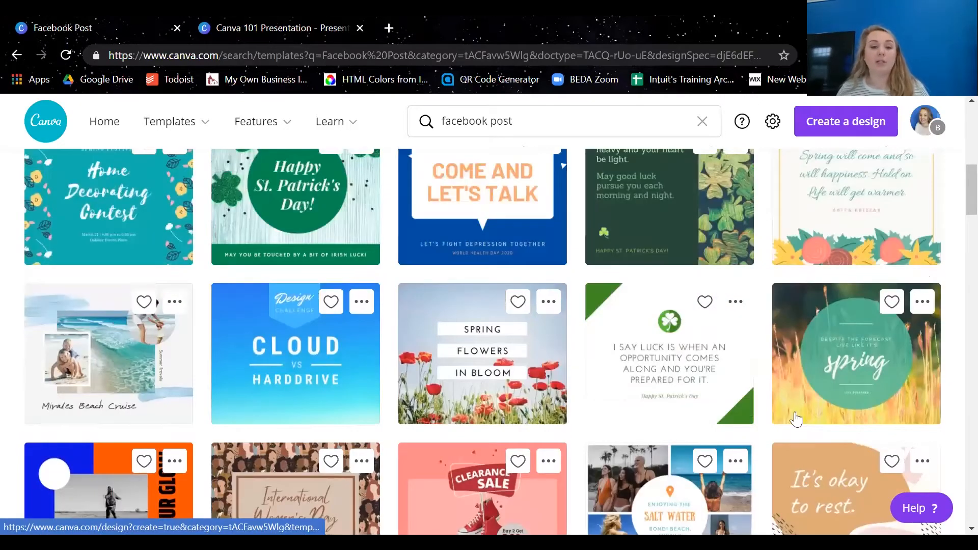
scroll(796, 418, up, 10)
click(127, 403)
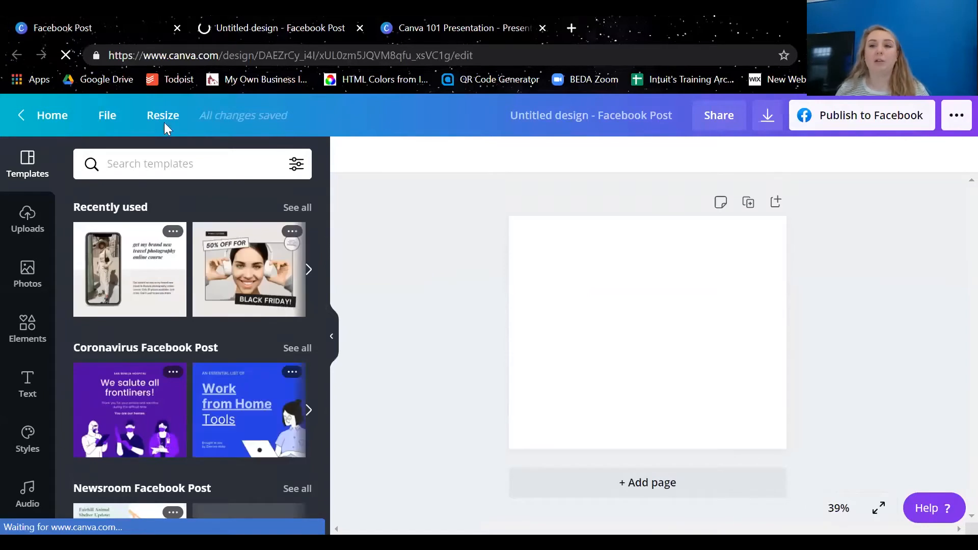
Search the templates for "coffee" and apply the one with COFFEE lettering curved around a circular latte photo
click(149, 166)
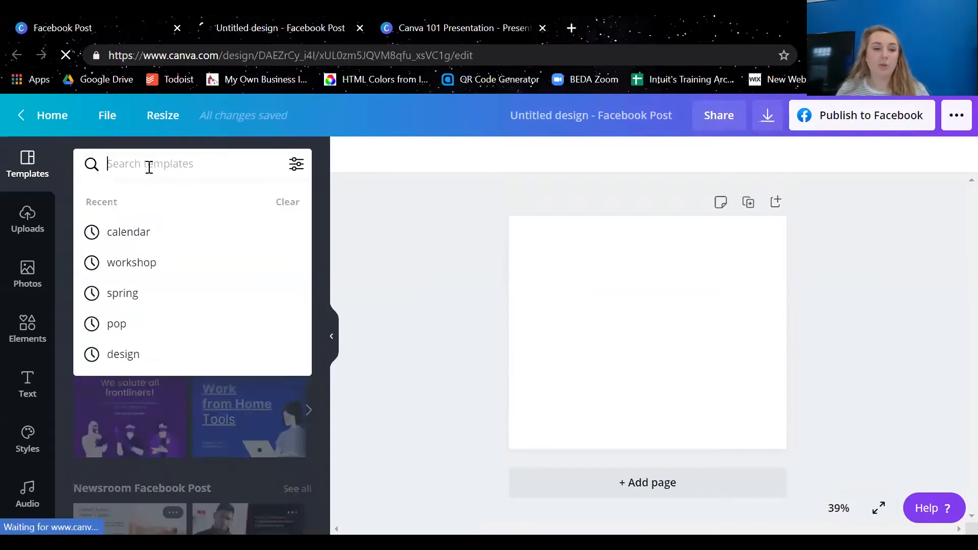
text(coffee)
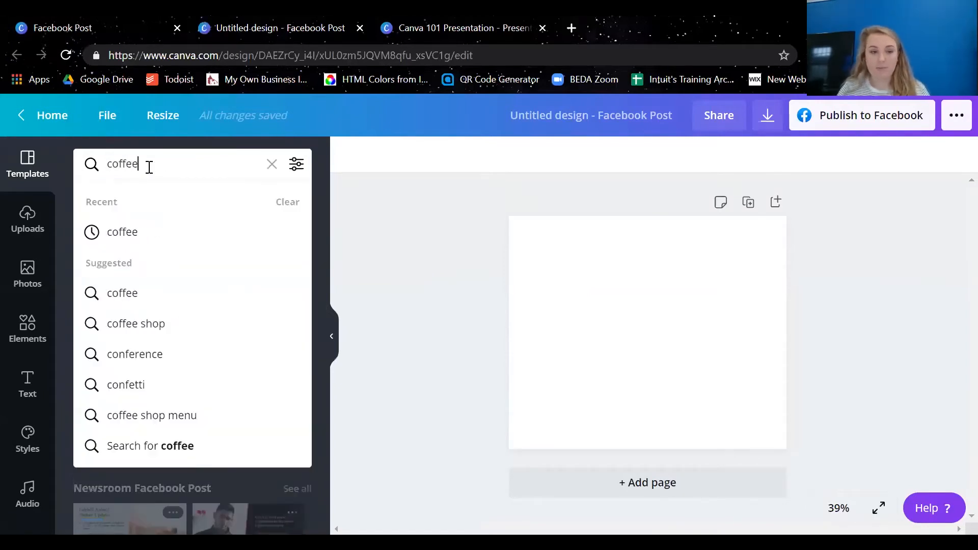
key(Return)
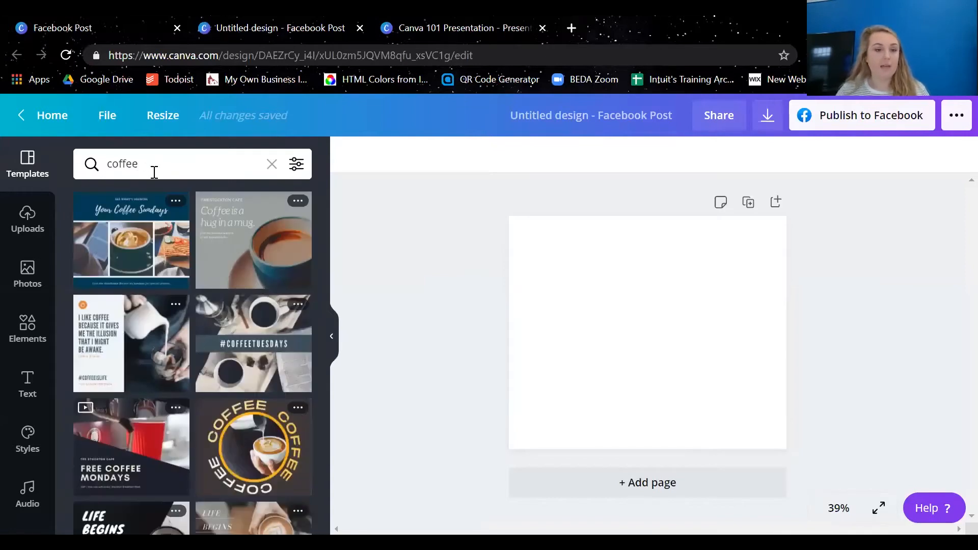
scroll(234, 270, down, 3)
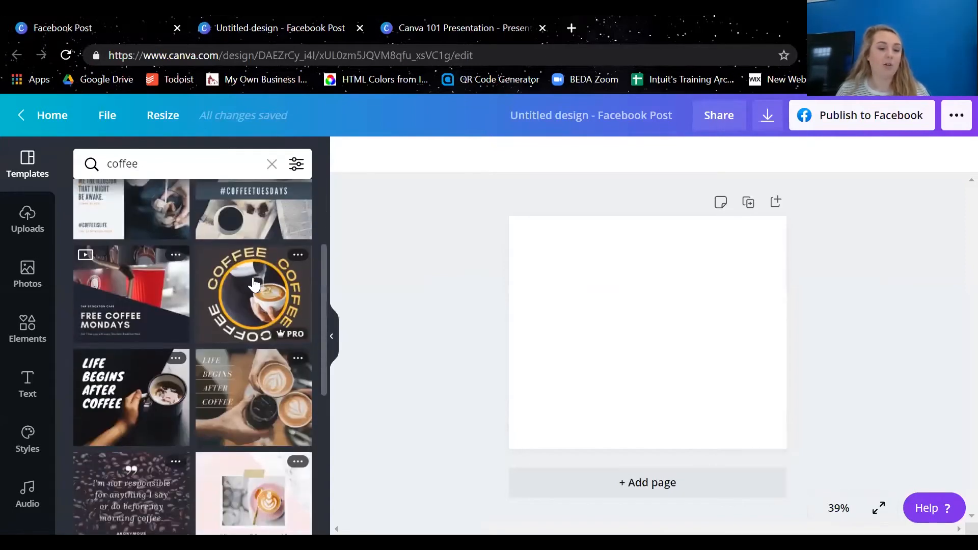
scroll(254, 284, down, 1)
scroll(253, 284, down, 3)
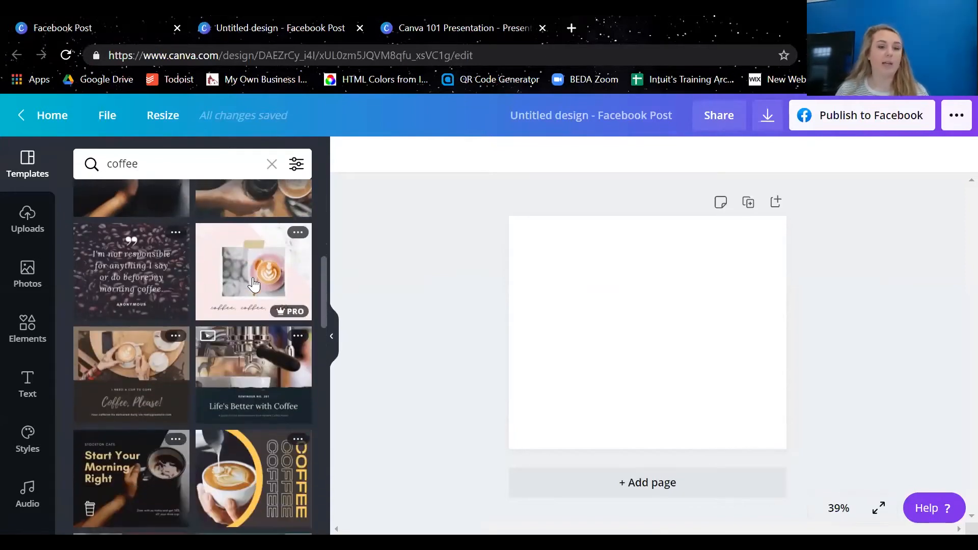
scroll(254, 285, down, 5)
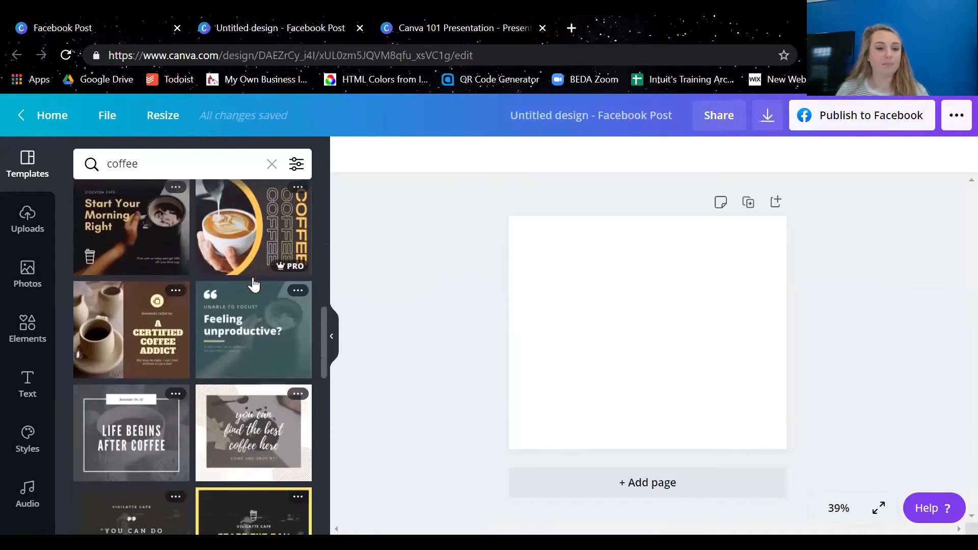
scroll(253, 284, down, 2)
scroll(229, 298, up, 5)
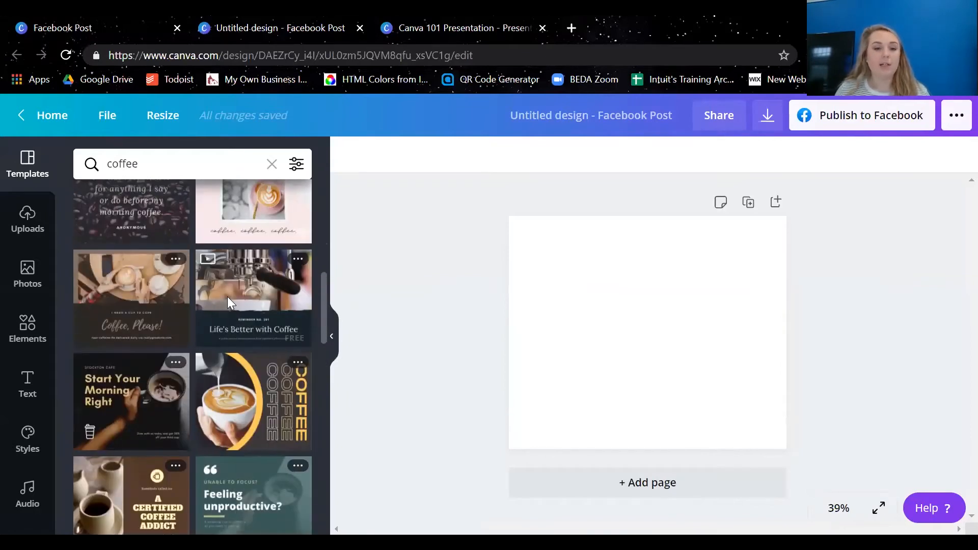
scroll(227, 302, up, 5)
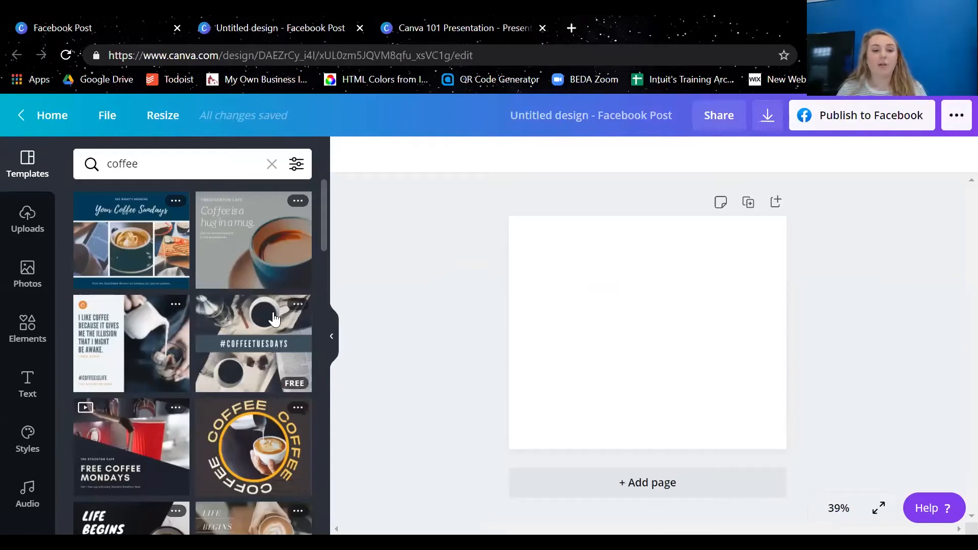
scroll(274, 318, down, 5)
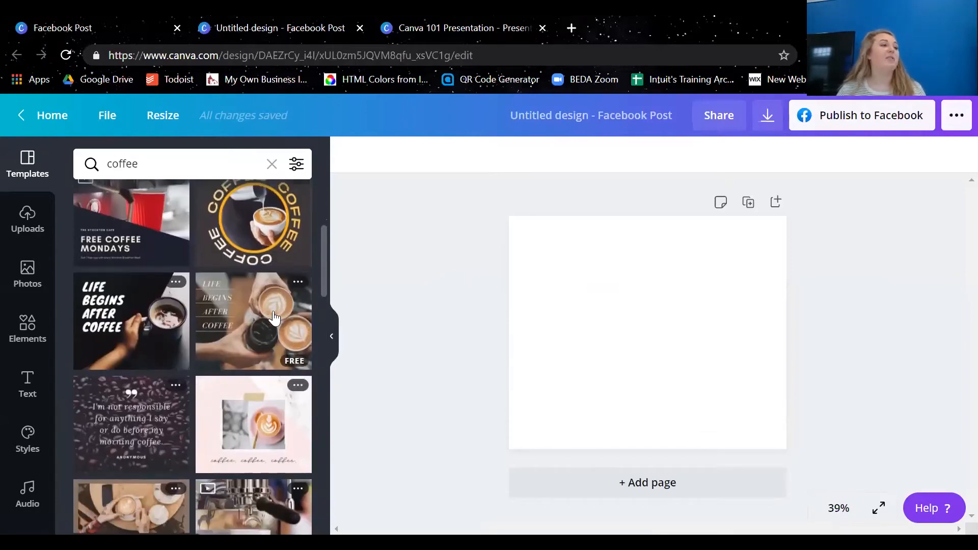
scroll(274, 318, up, 2)
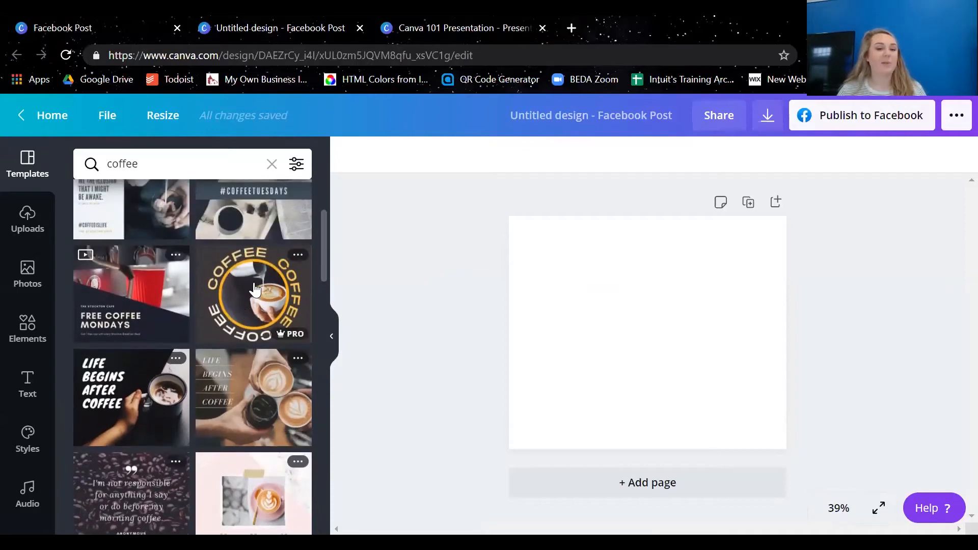
click(252, 267)
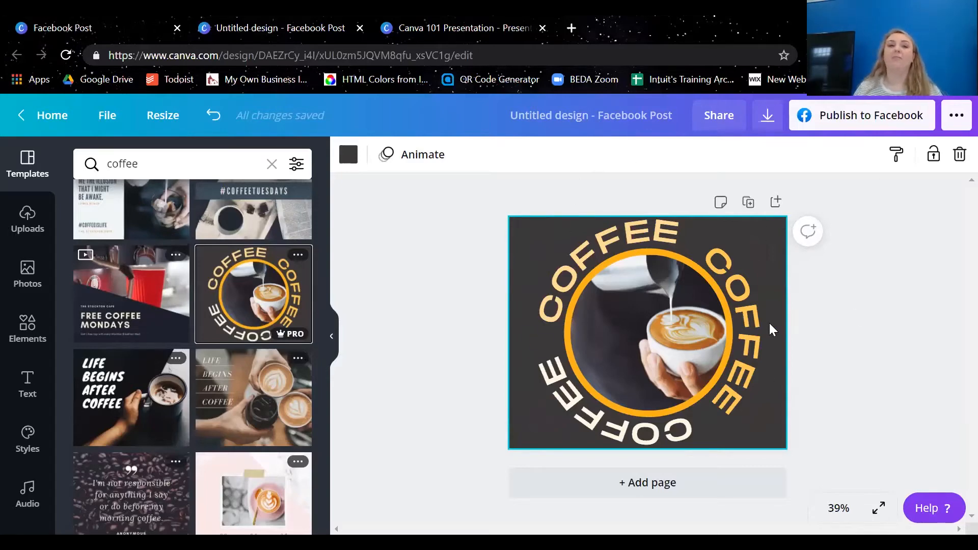
Replace the upper curved COFFEE text with "THE GRIND" and the curved COFFEE text beside the cup with "MAKES"
double_click(611, 242)
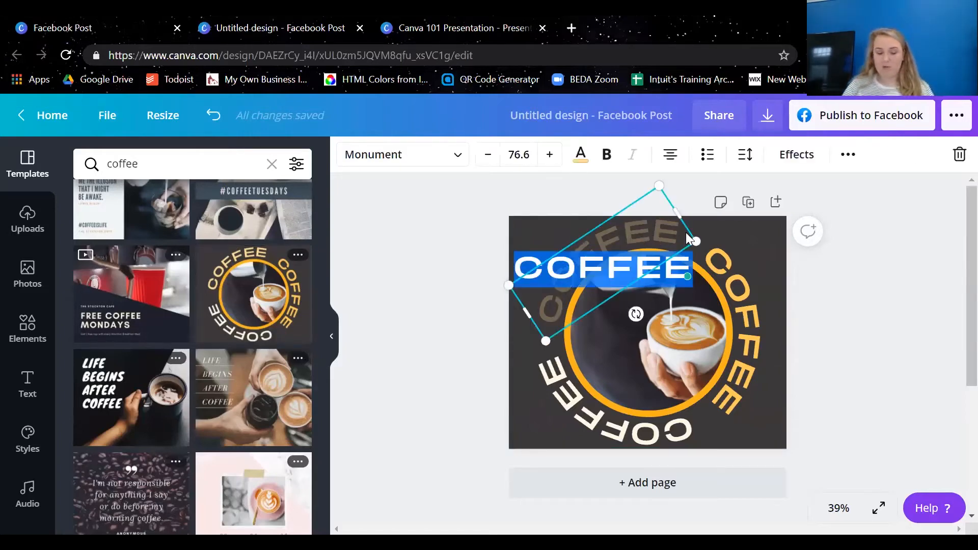
text(THE GRIN)
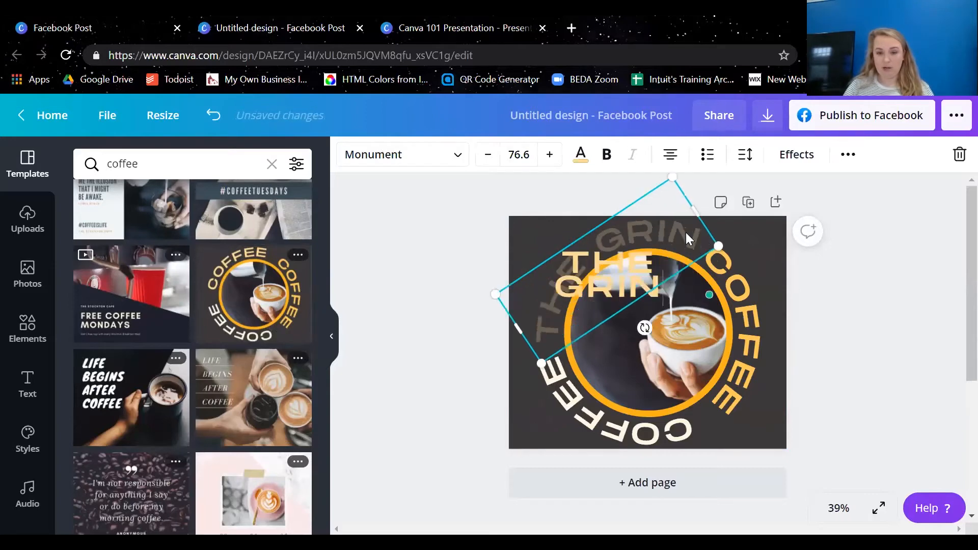
text(D)
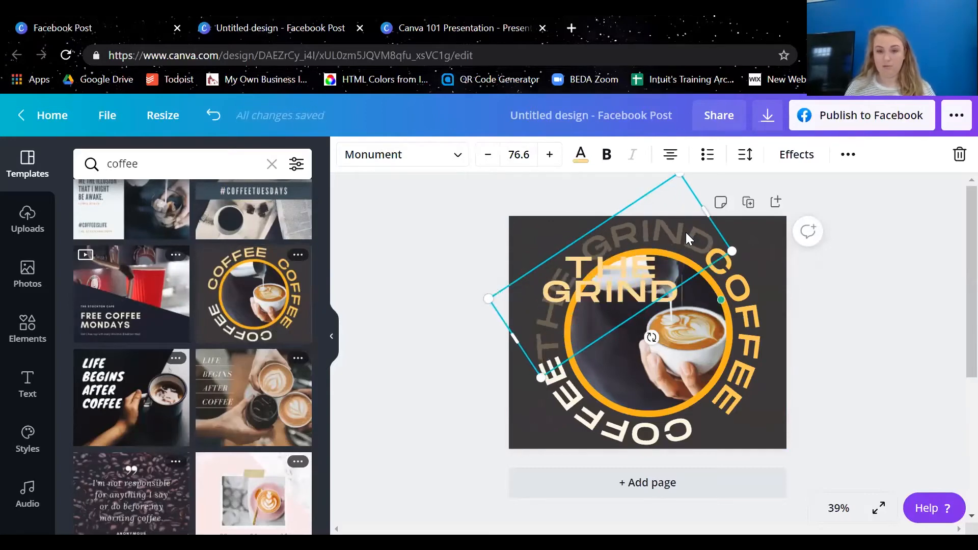
click(895, 207)
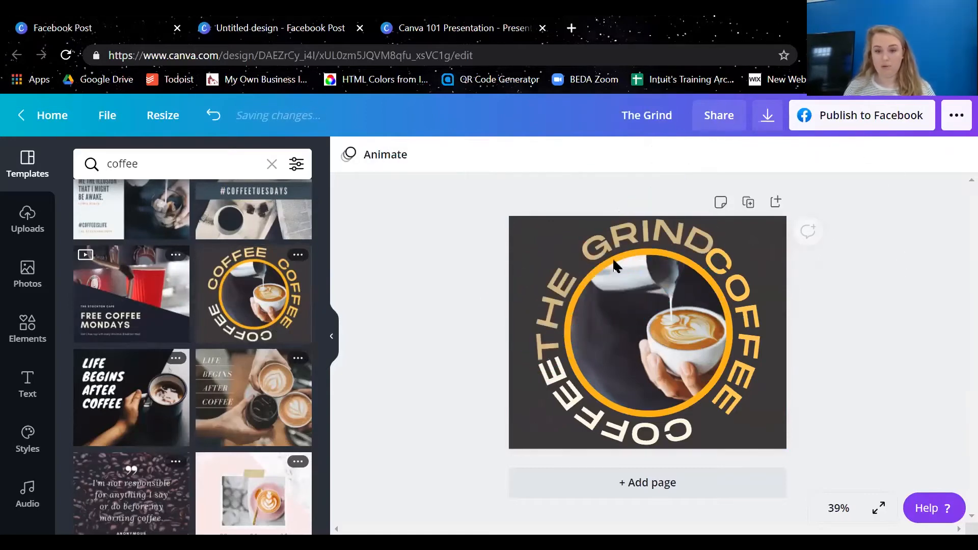
double_click(737, 298)
text(MAKES)
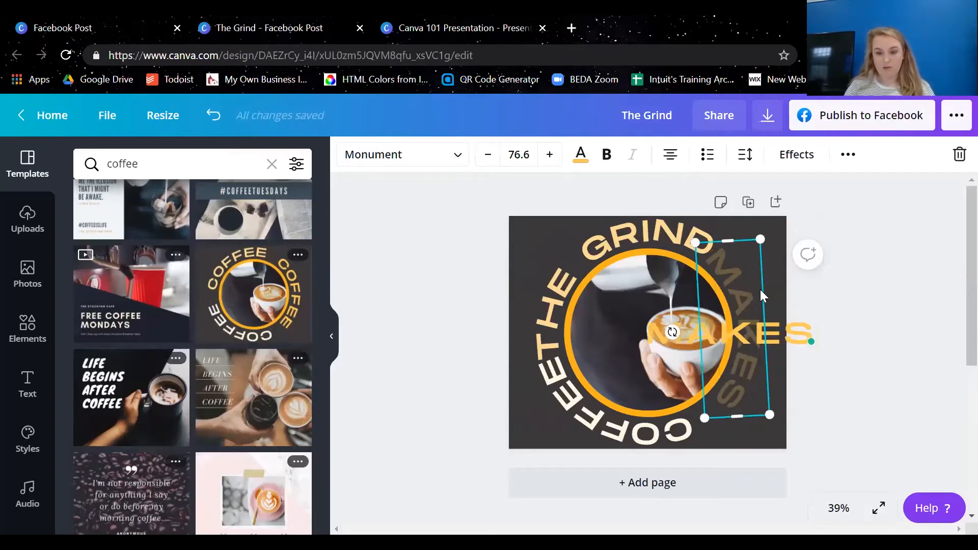
click(890, 355)
Nudge the remaining curved COFFEE text slightly to the right along the bottom of the orange ring
click(624, 420)
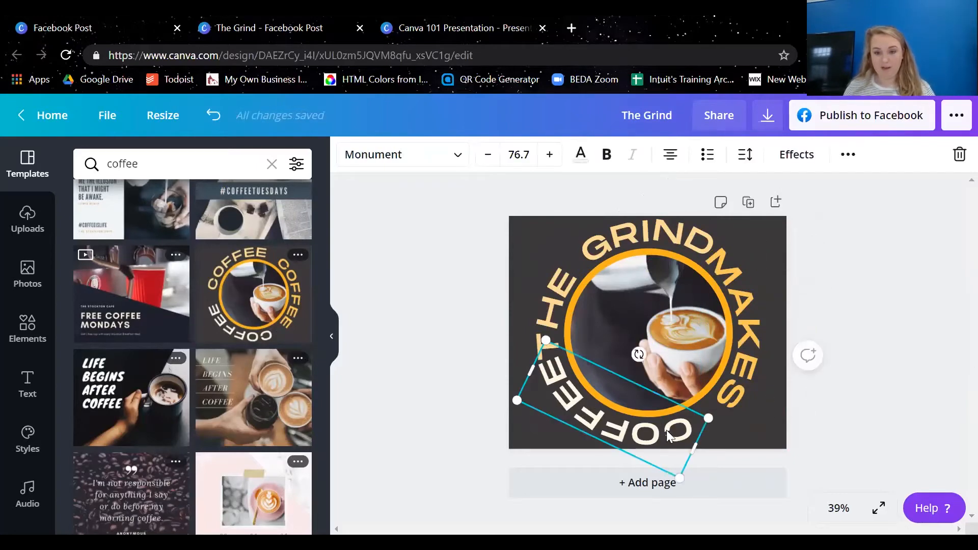
mouse_move(666, 430)
mouse_down()
mouse_move(679, 426)
mouse_move(671, 427)
mouse_up()
key(ctrl+z)
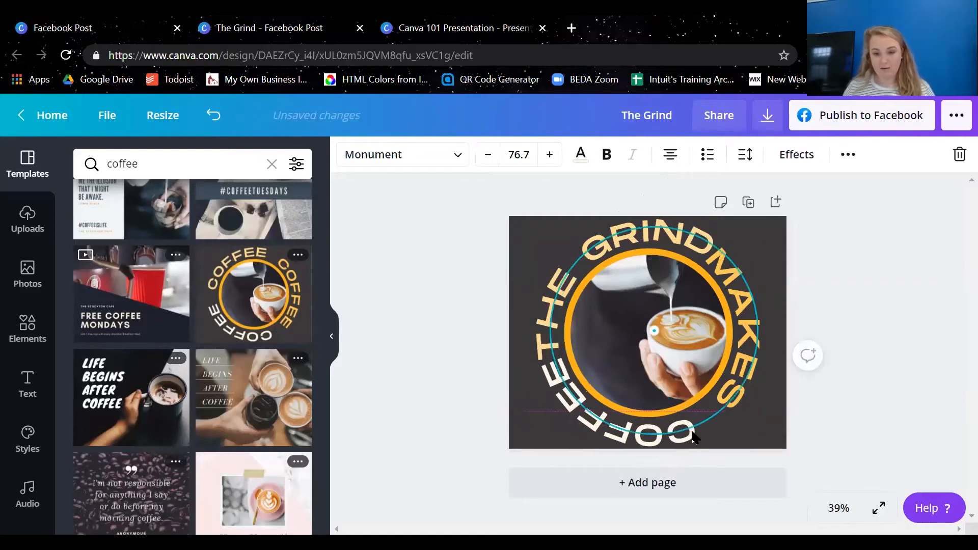
key(ctrl+y)
click(805, 295)
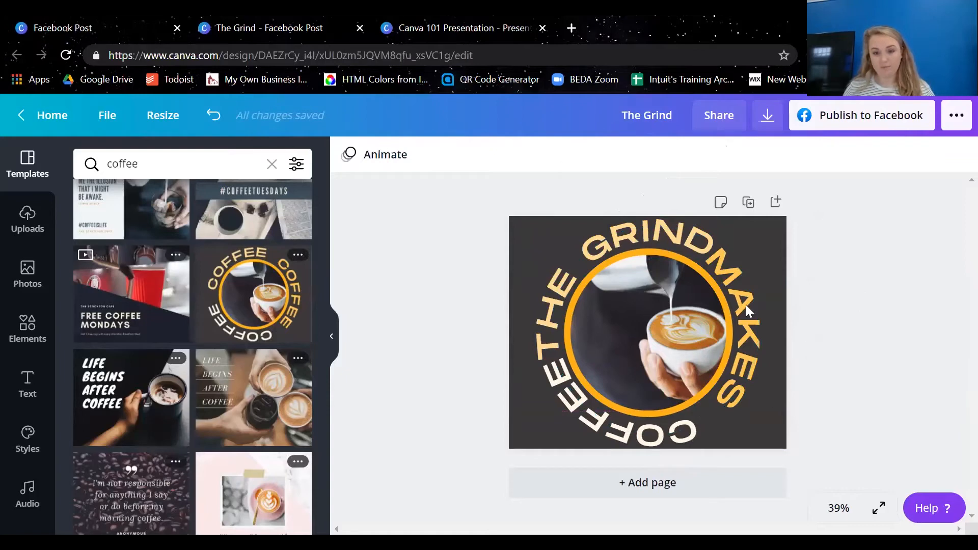
Replace the circular latte photo with the uploaded picture of a man standing at a white table by a presentation screen
click(652, 342)
click(27, 219)
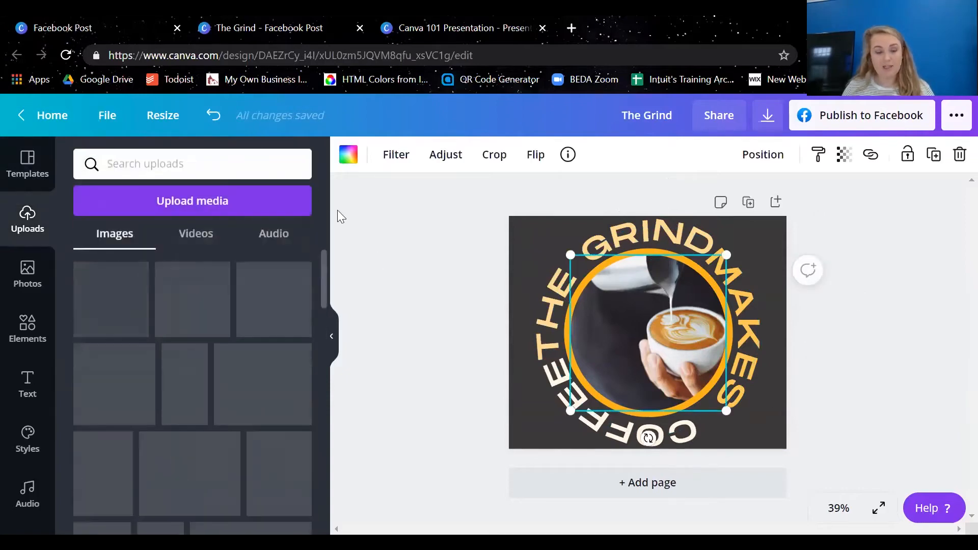
scroll(268, 343, down, 10)
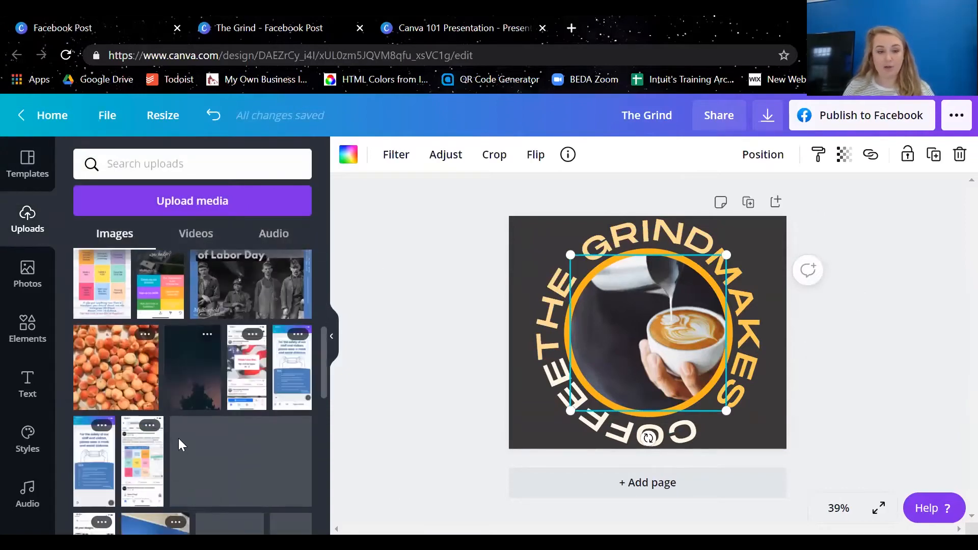
scroll(241, 456, down, 5)
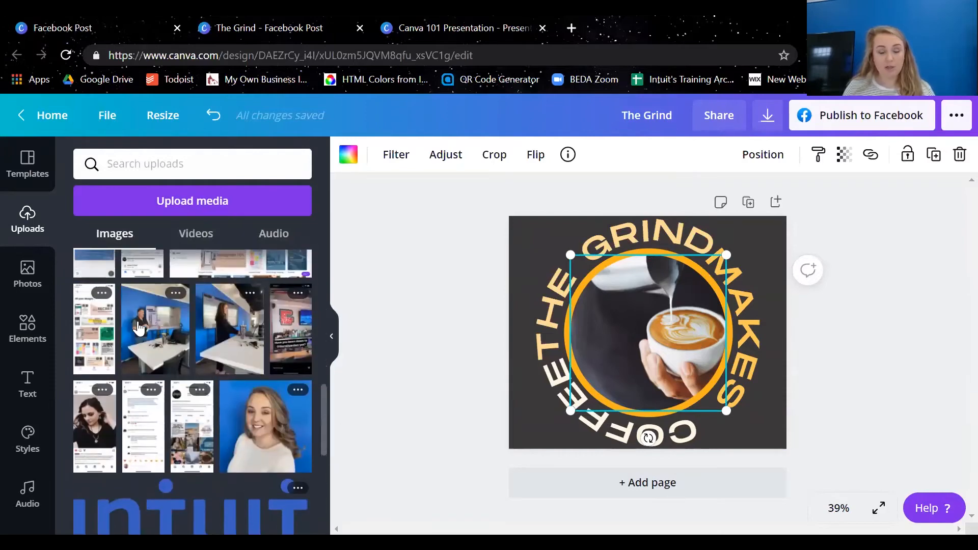
scroll(164, 371, down, 2)
scroll(164, 349, up, 3)
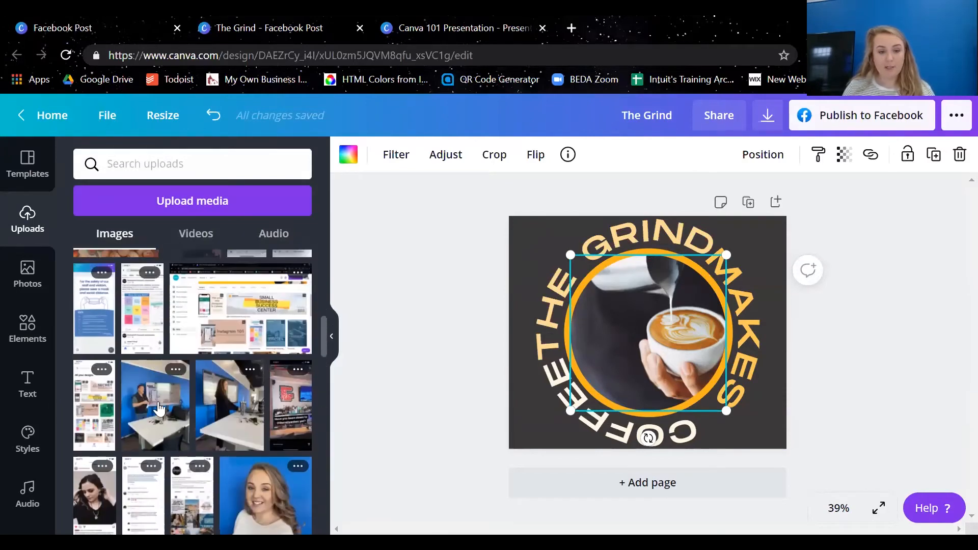
drag(187, 415, 455, 359)
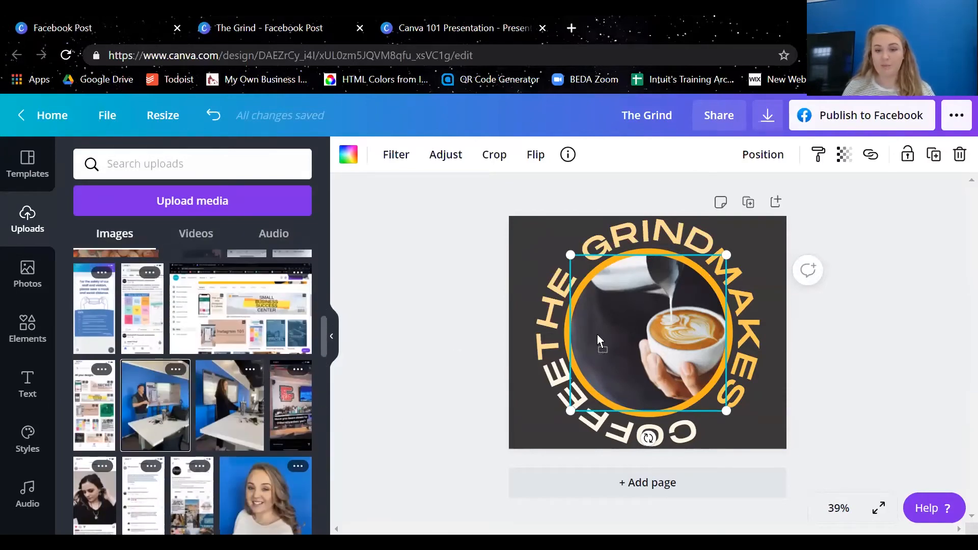
drag(597, 334, 643, 324)
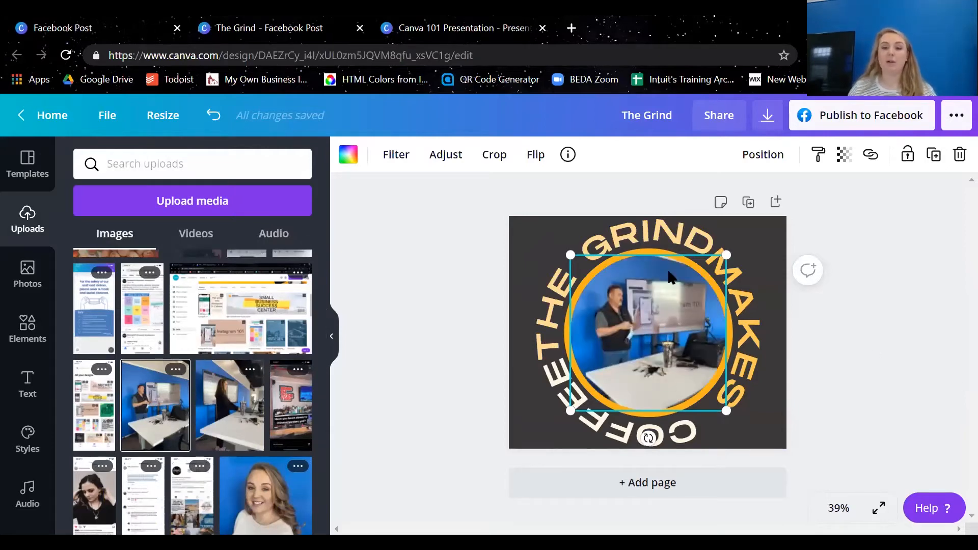
Enlarge and reposition the picture within the circular frame so the crop centres on the man, and apply the crop
double_click(677, 405)
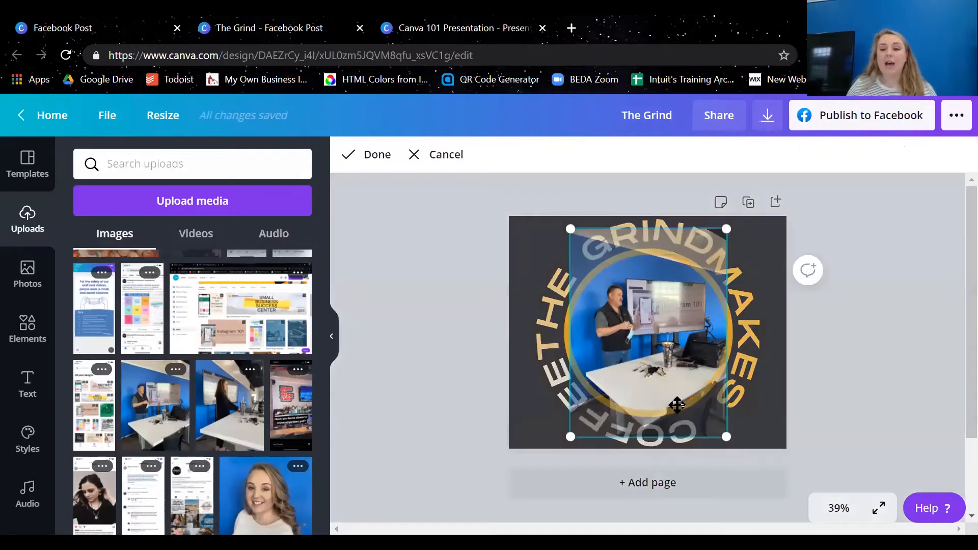
drag(726, 436, 877, 540)
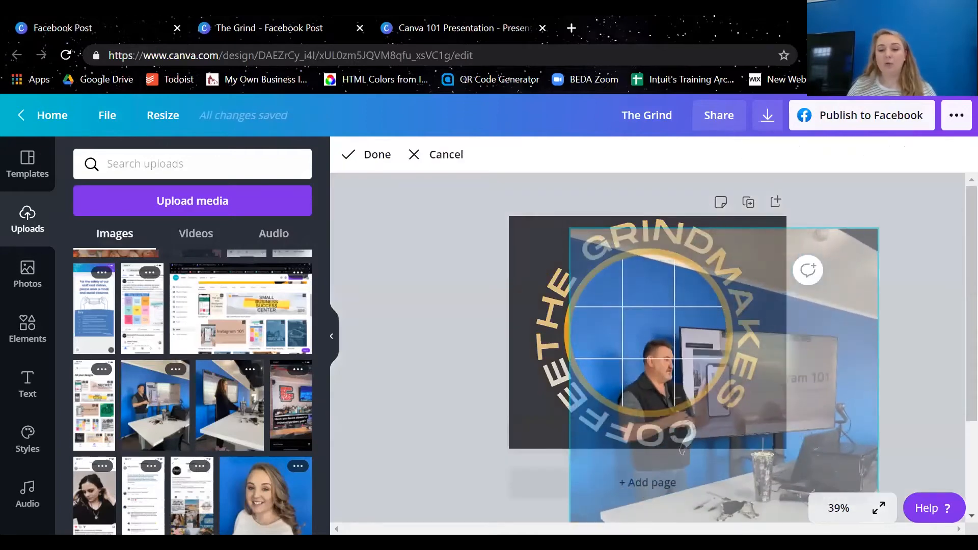
drag(661, 337, 638, 289)
drag(545, 180, 503, 123)
drag(661, 310, 697, 331)
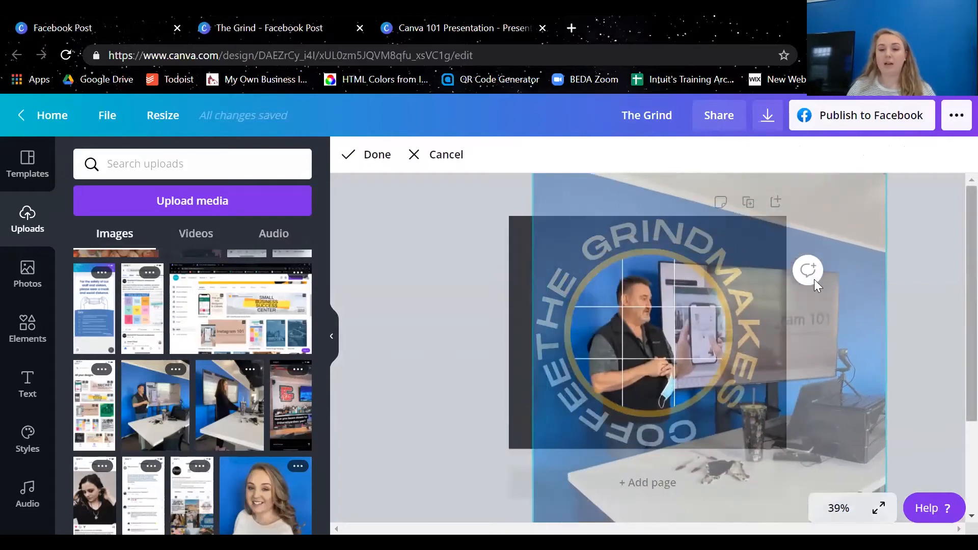
click(339, 155)
click(453, 316)
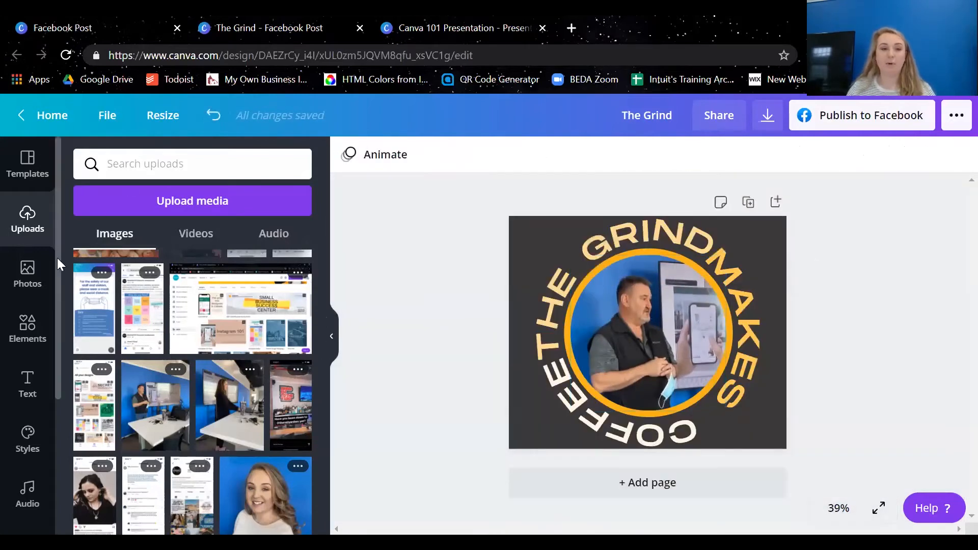
Search the stock photos for "coffee" and fill the circular frame with the overhead shot of hands around several coffee cups
click(23, 272)
click(181, 165)
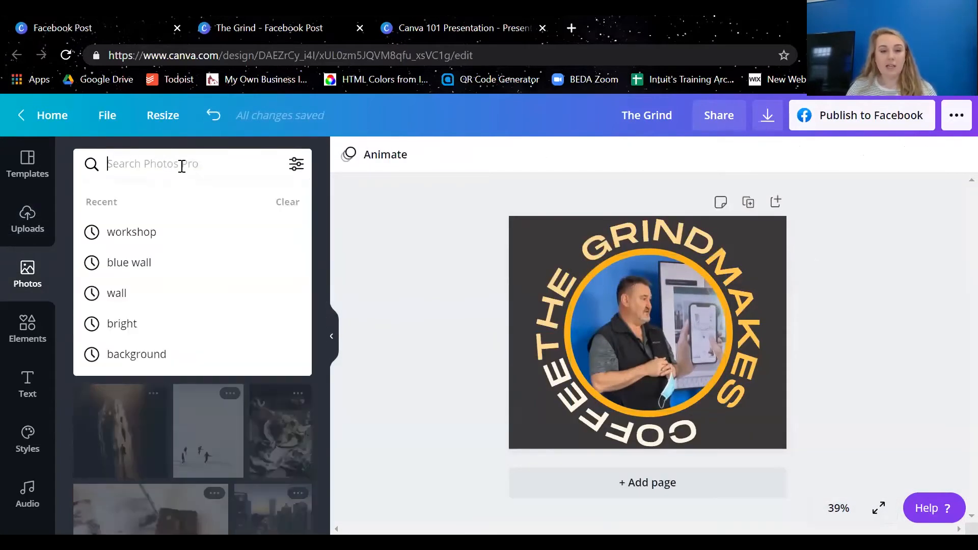
text(coffee)
key(Return)
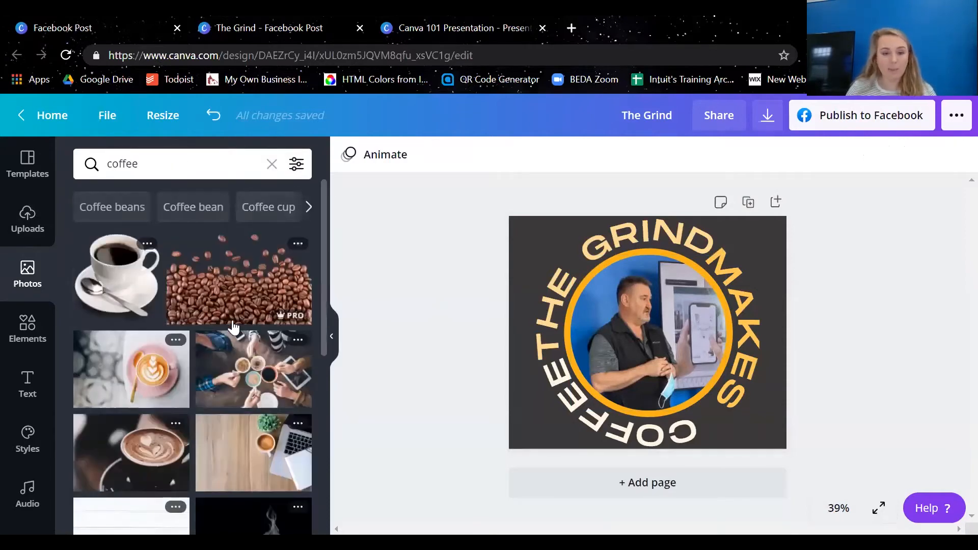
drag(217, 341, 540, 323)
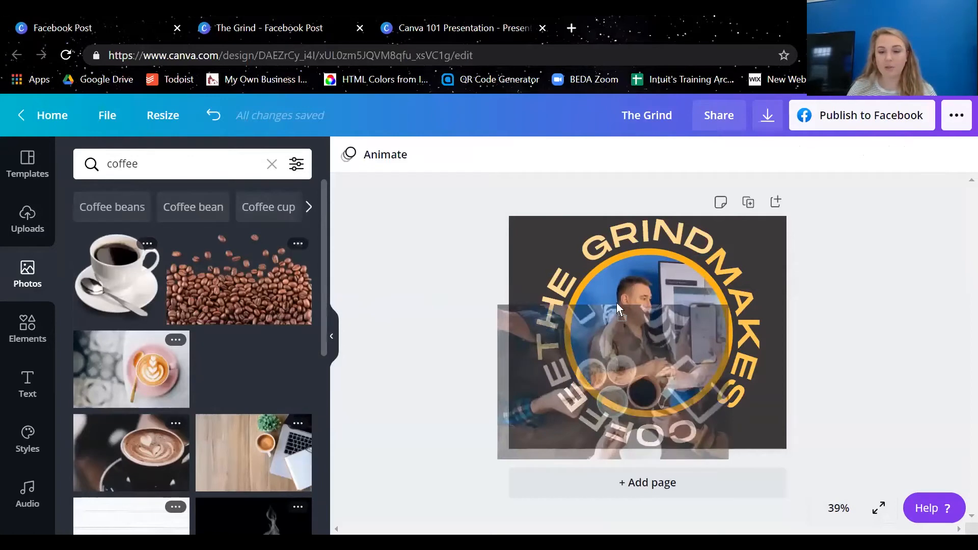
drag(616, 302, 692, 282)
key(Delete)
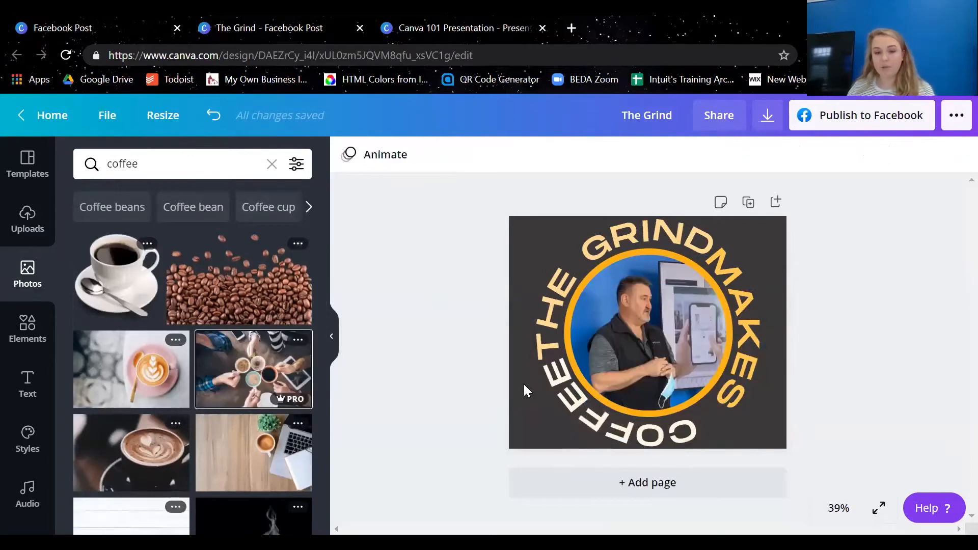
drag(232, 385, 775, 326)
drag(4, 222, 547, 294)
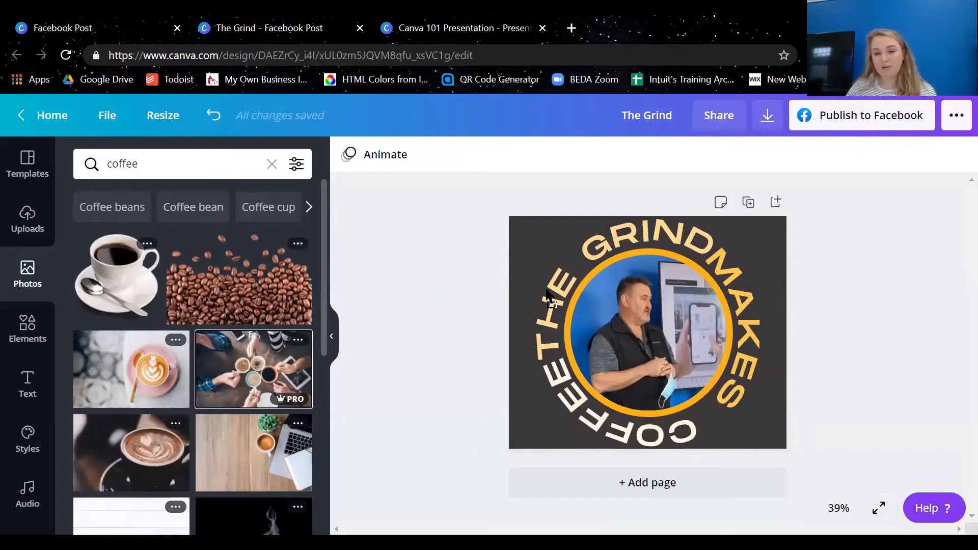
drag(656, 334, 656, 335)
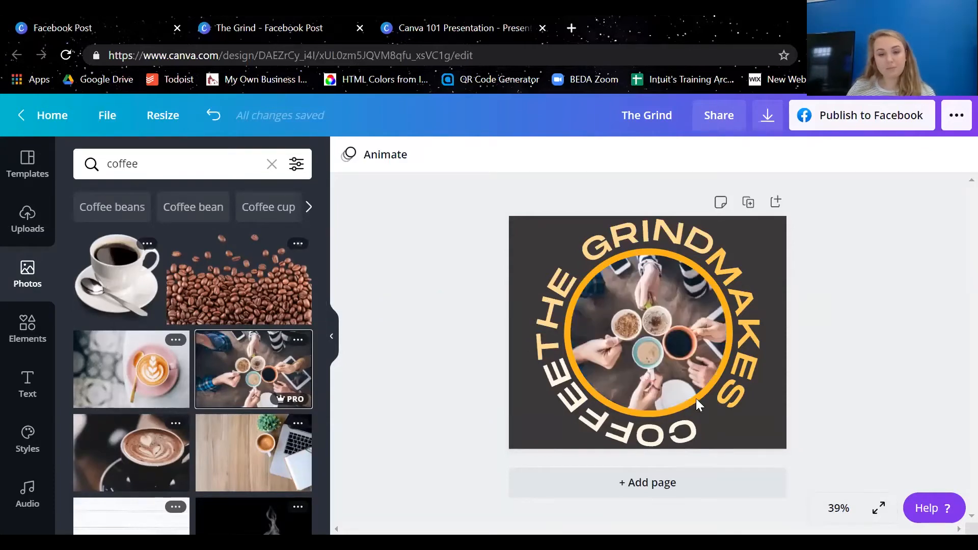
Replace the curved word MAKES on the ring's right side with COFFEE
click(754, 309)
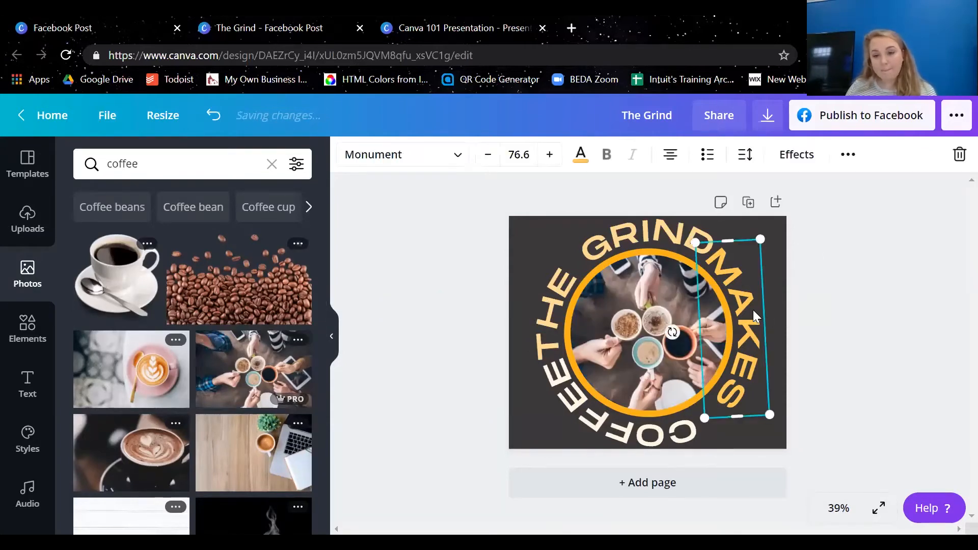
click(753, 310)
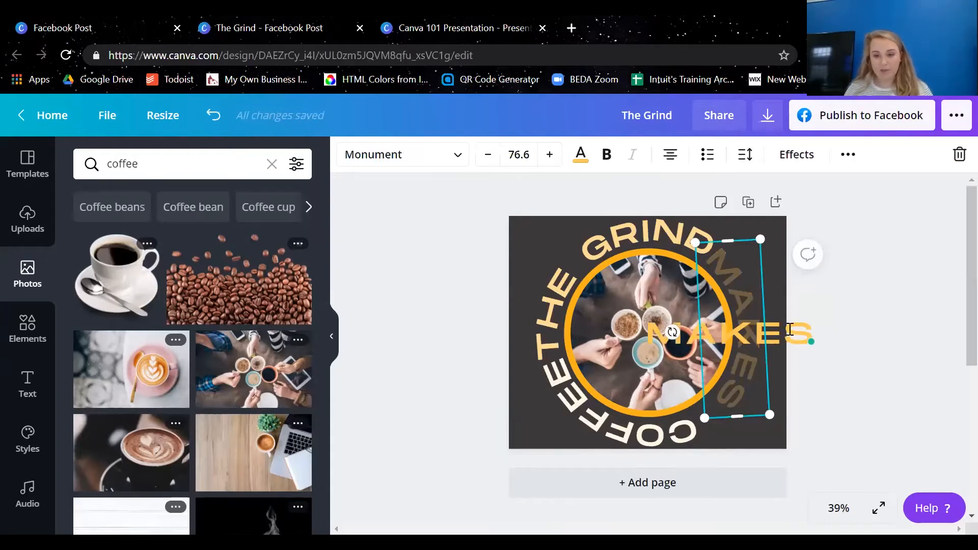
double_click(789, 330)
text(COFFEE)
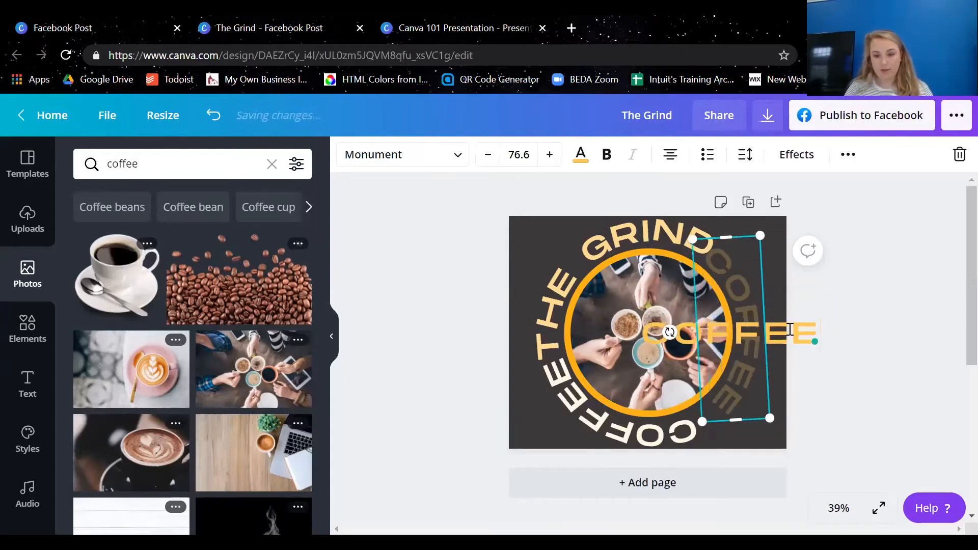
click(833, 272)
Delete the white curved COFFEE text below the ring and nudge the yellow curved COFFEE text slightly down
click(620, 442)
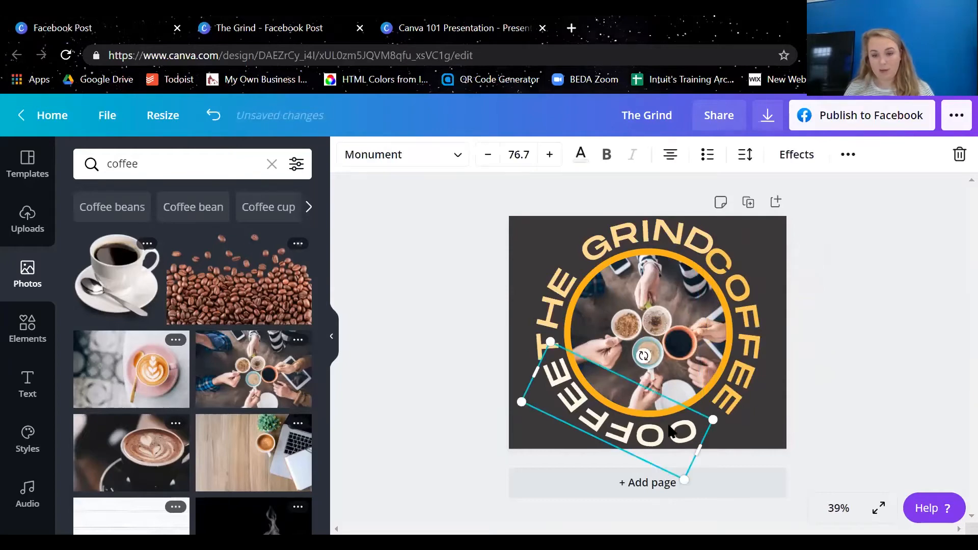
key(Delete)
click(764, 307)
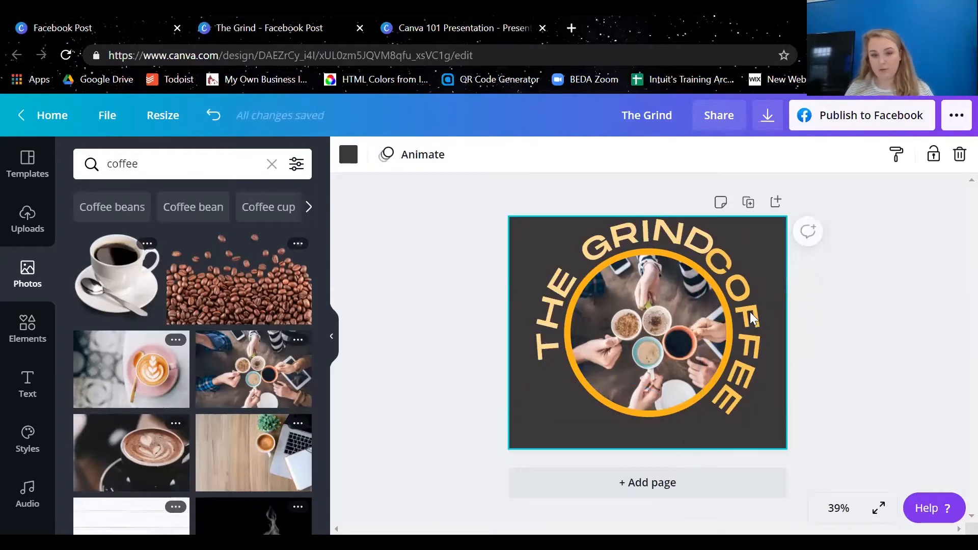
drag(750, 312, 753, 314)
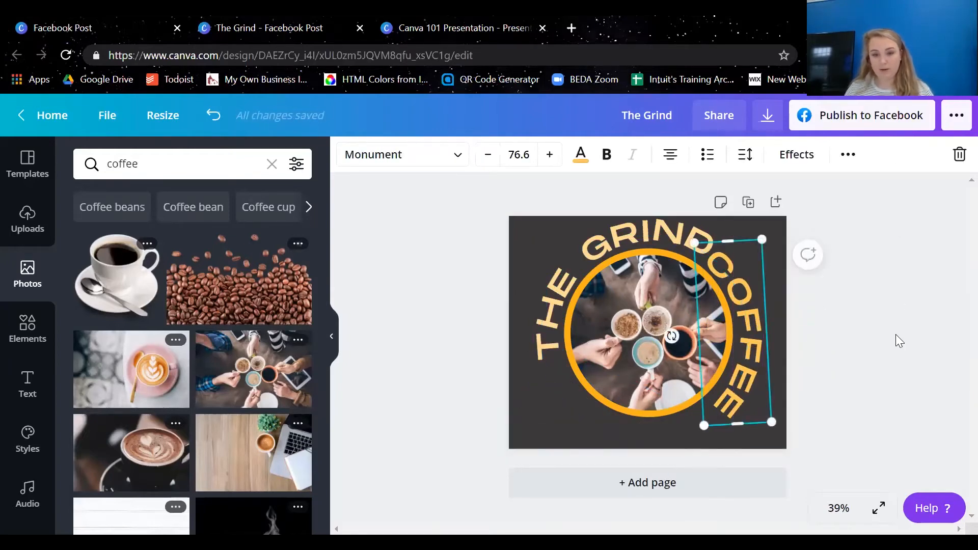
click(895, 336)
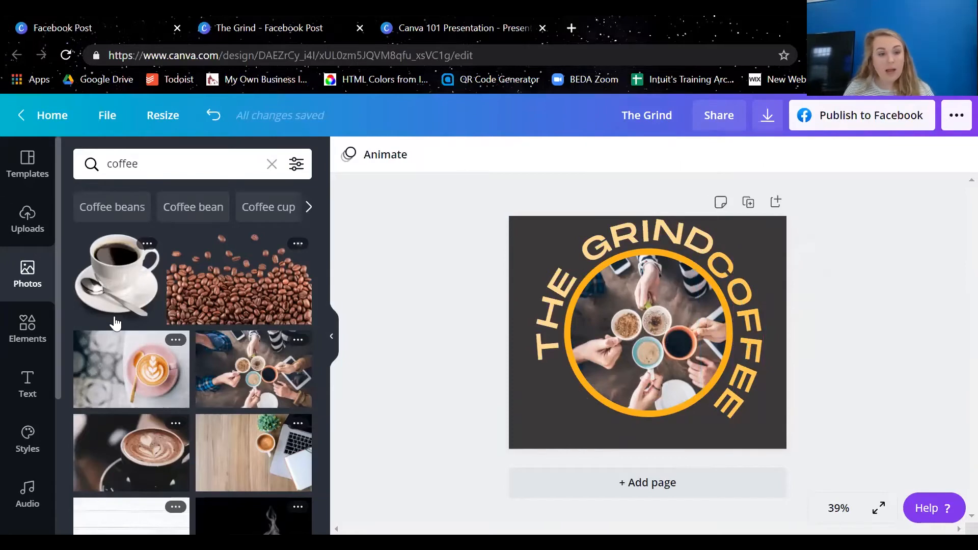
Add the recently used "gilby's FRESH AQUA SUMMIT" font combination and move it toward the design's lower-left area
click(52, 390)
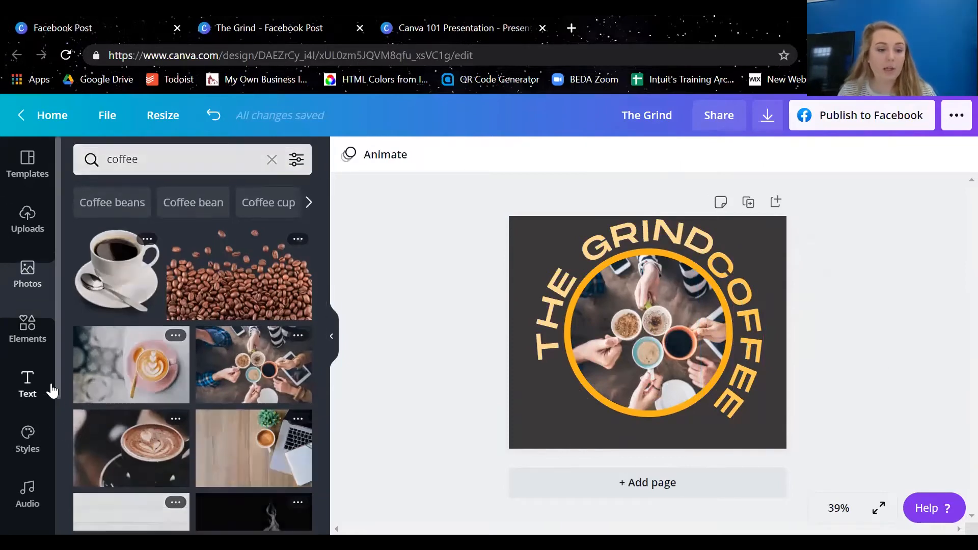
scroll(247, 350, down, 3)
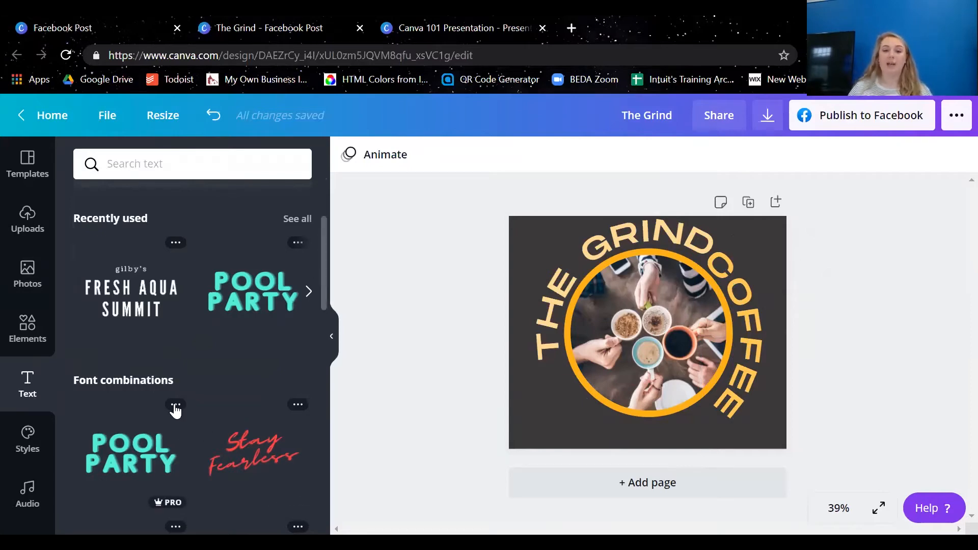
scroll(189, 418, down, 3)
scroll(246, 510, up, 6)
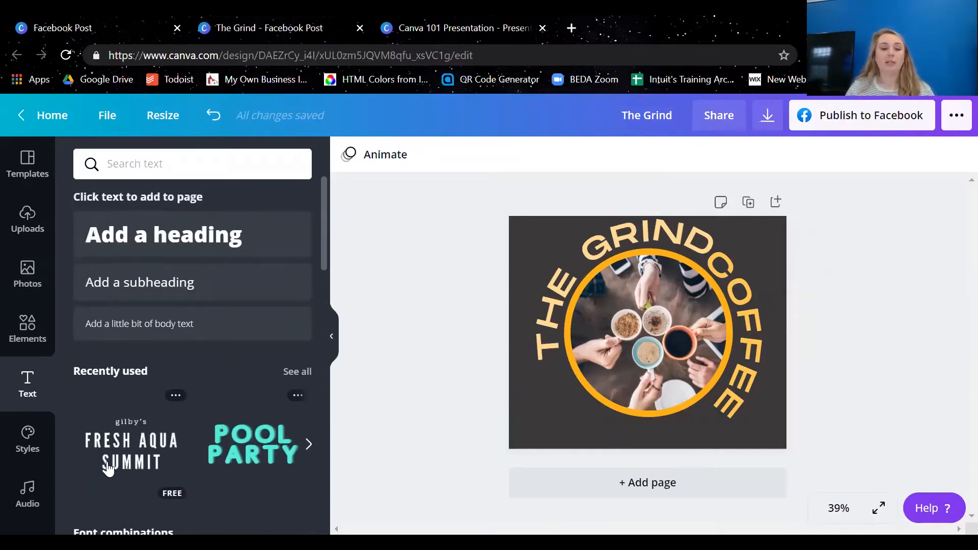
click(117, 437)
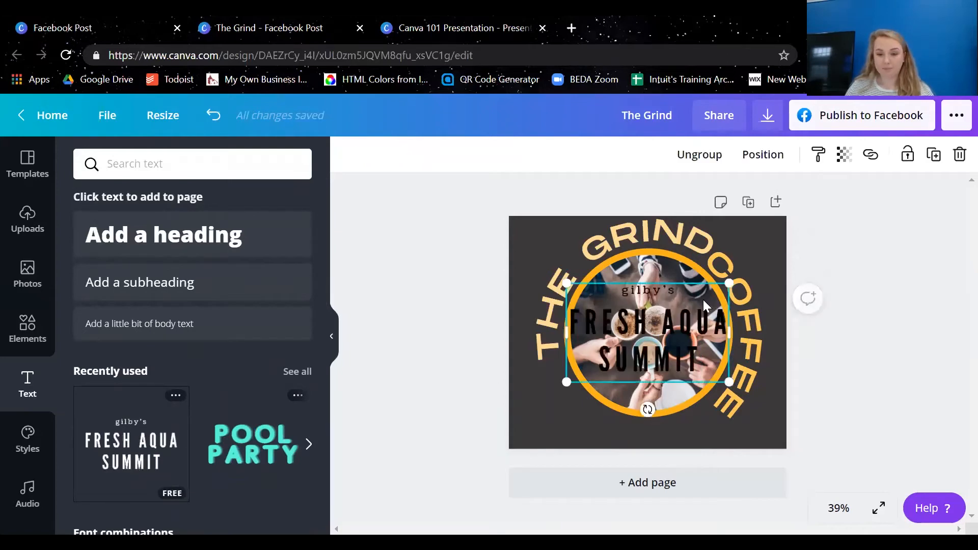
drag(697, 322, 650, 375)
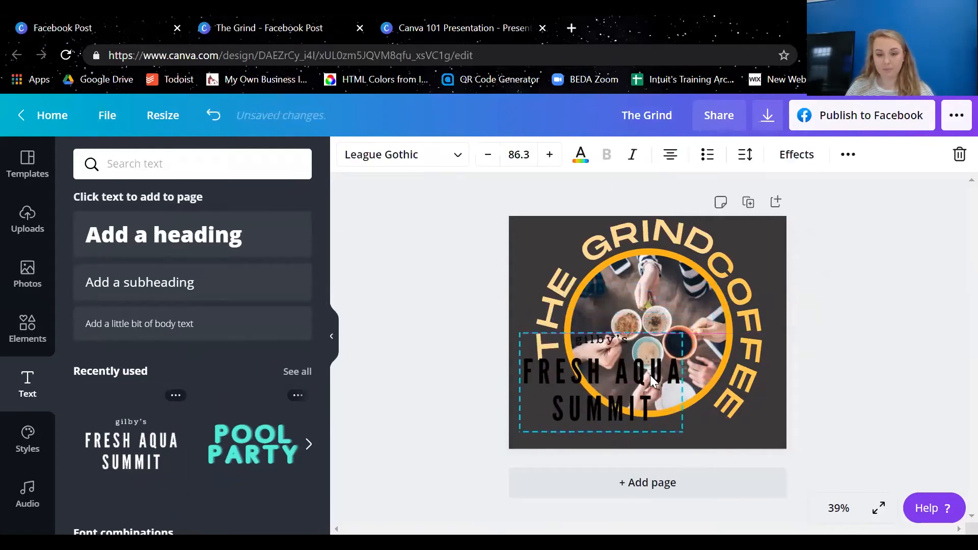
Shrink the font combination until its main text is size 45, and place it in the design's lower-left corner
click(839, 508)
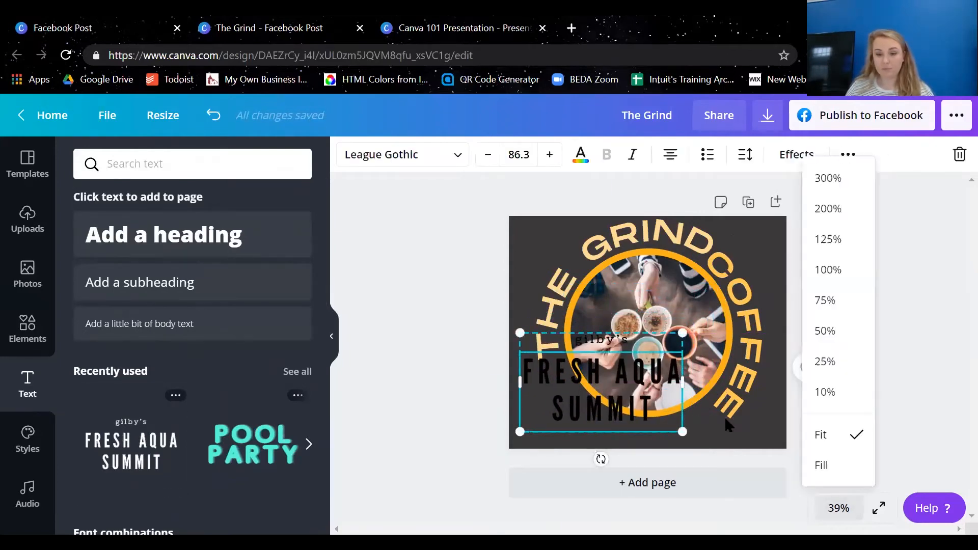
click(821, 464)
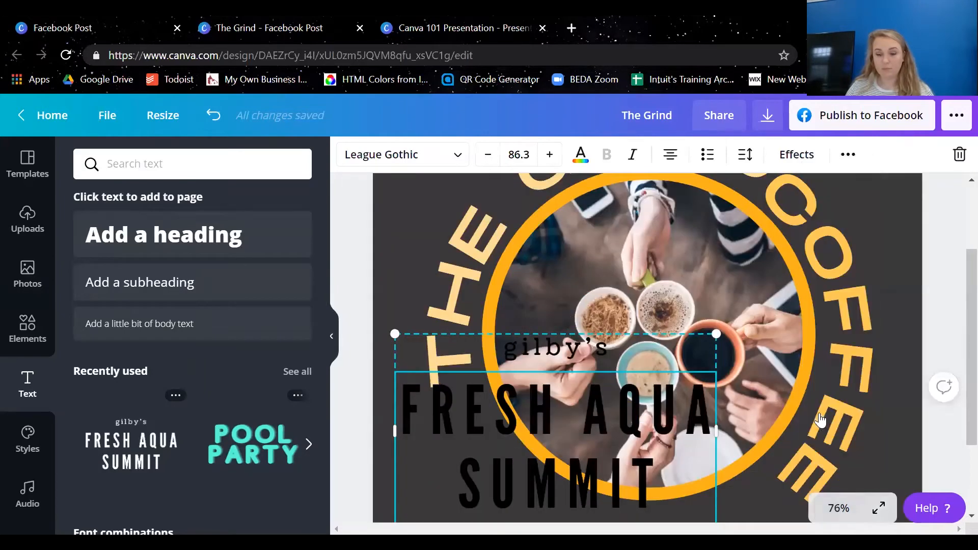
click(838, 508)
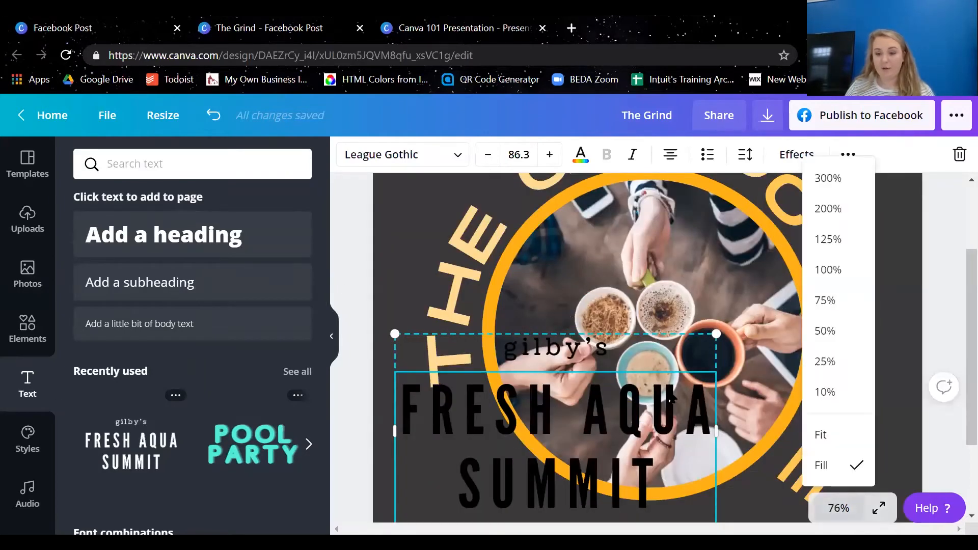
click(820, 435)
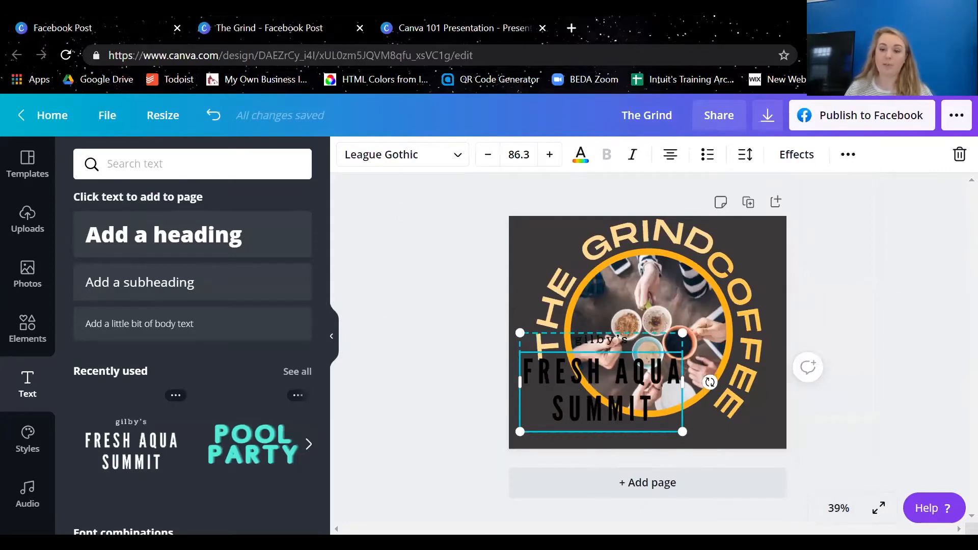
click(838, 508)
click(821, 462)
scroll(767, 372, down, 2)
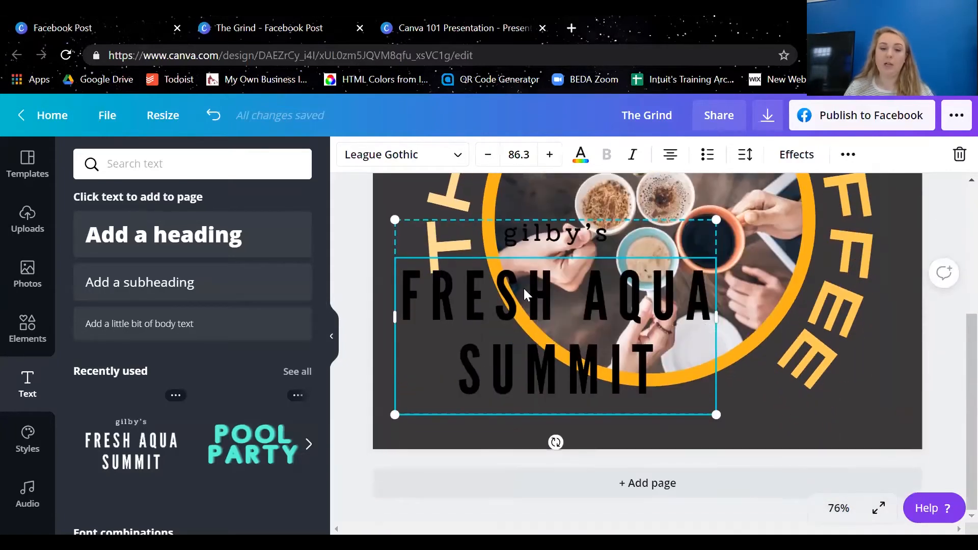
drag(665, 305, 660, 317)
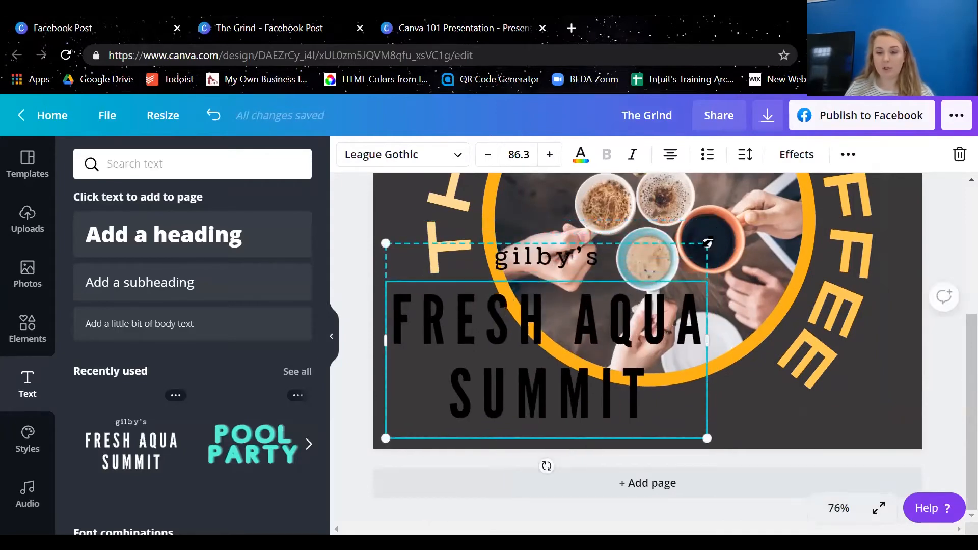
drag(708, 242, 577, 372)
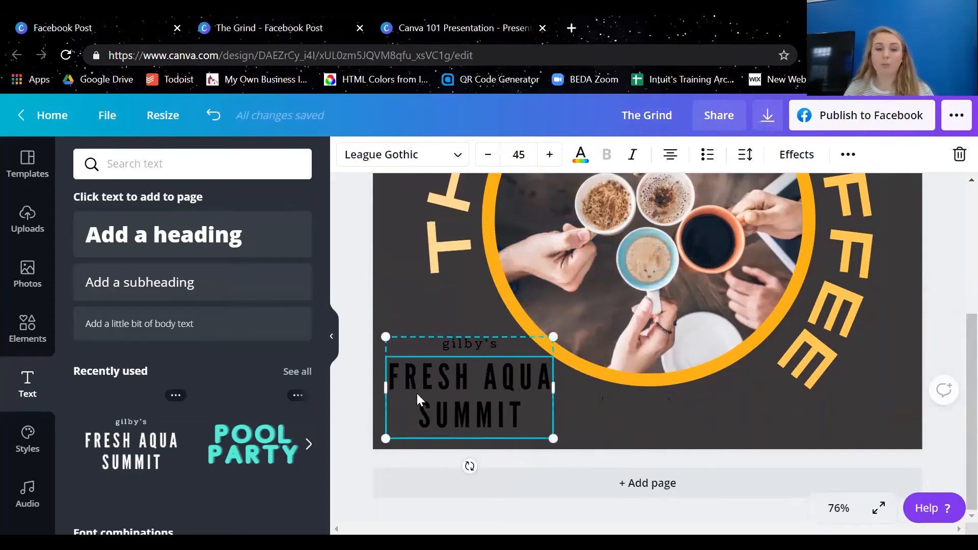
Replace the FRESH AQUA SUMMIT wording in the lower-left text with COFFEE
double_click(487, 381)
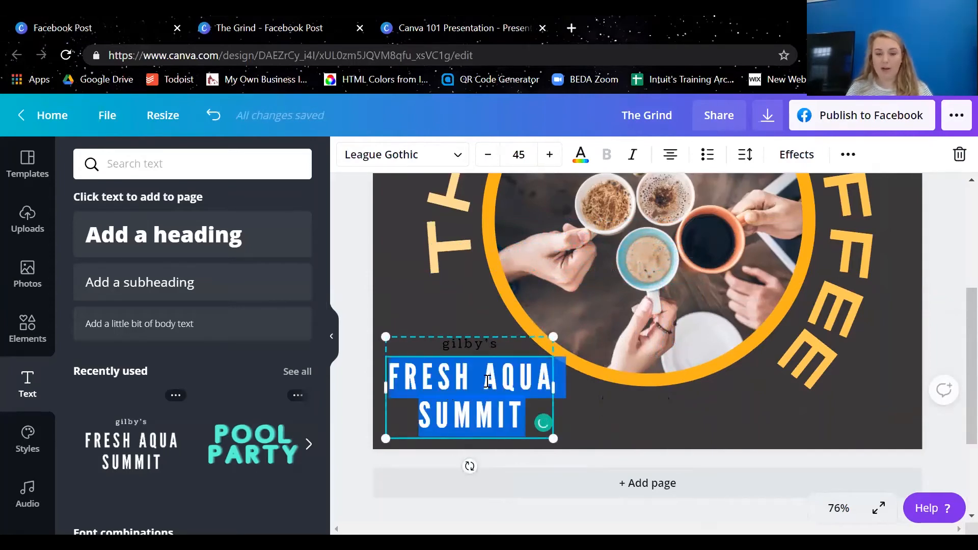
text(GJOAIRJG)
double_click(488, 381)
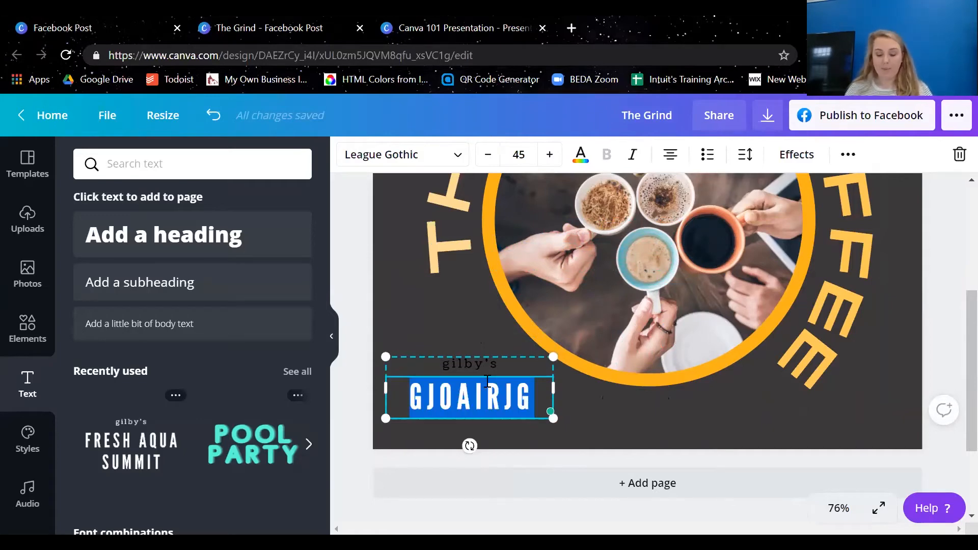
text(COFFEE)
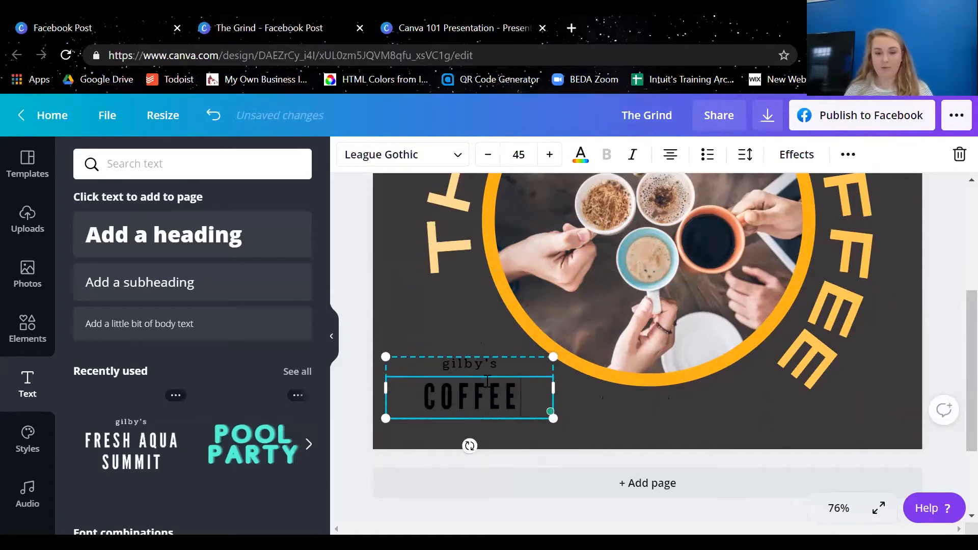
click(862, 307)
Ungroup the lower-left text, move its small top line up and move the COFFEE line separately to the right
click(450, 399)
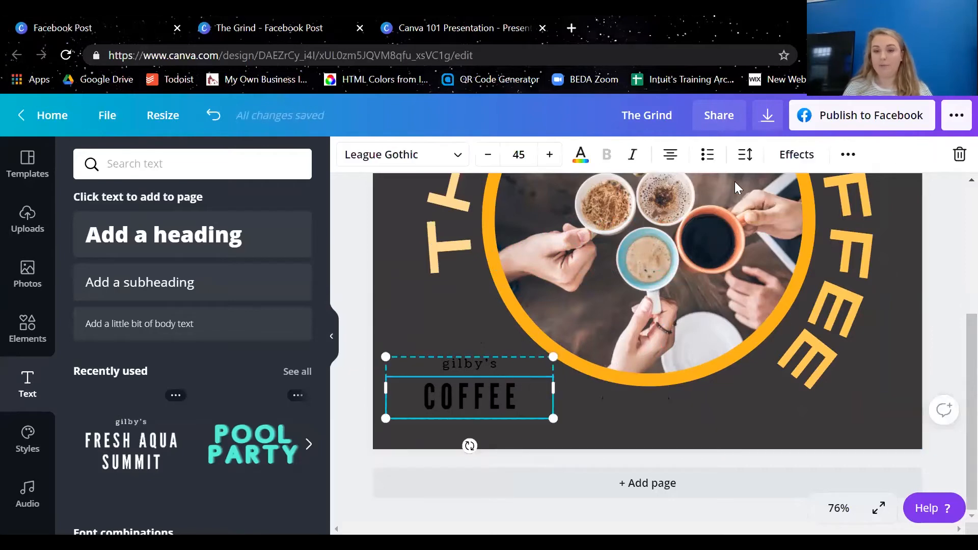
click(848, 157)
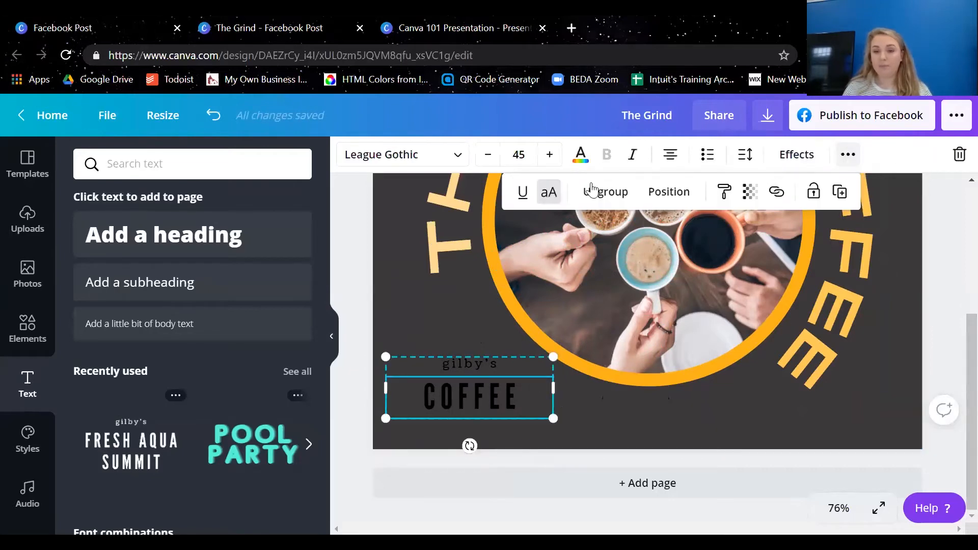
click(605, 197)
click(407, 326)
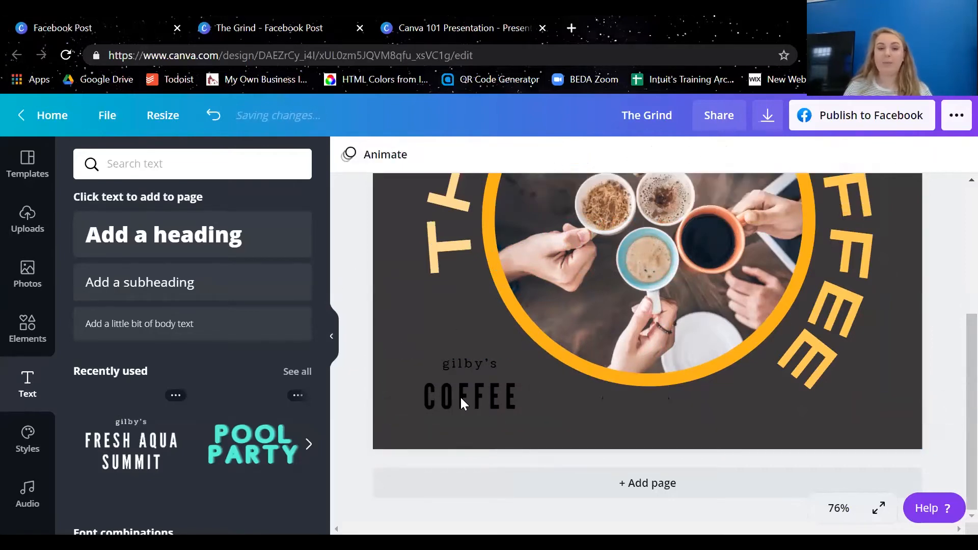
click(466, 358)
mouse_move(465, 358)
mouse_down()
mouse_move(467, 324)
mouse_move(468, 347)
mouse_up()
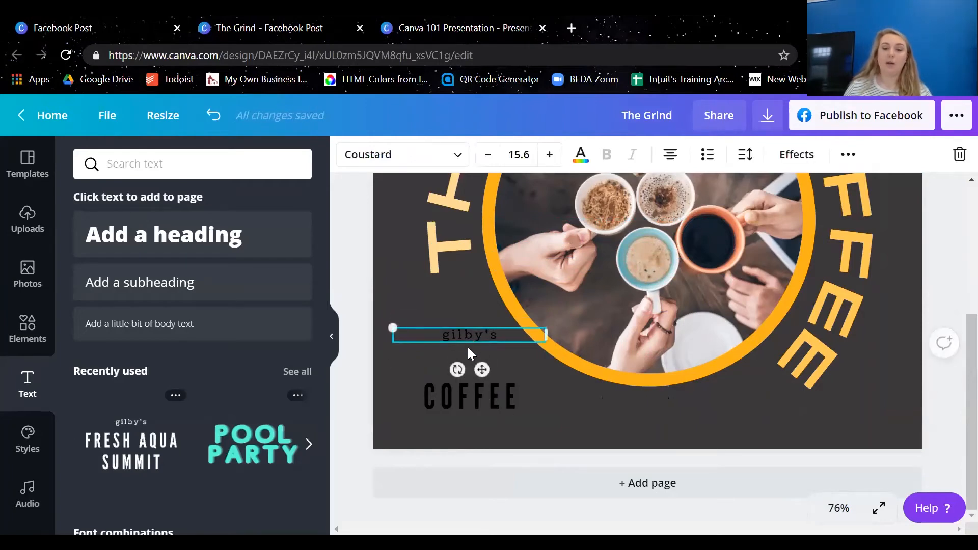
click(491, 410)
drag(491, 410, 544, 416)
Undo the separate line moves and the ungrouping of the lower-left text
key(ctrl+z)
key(ctrl+z)
key(ctrl+z)
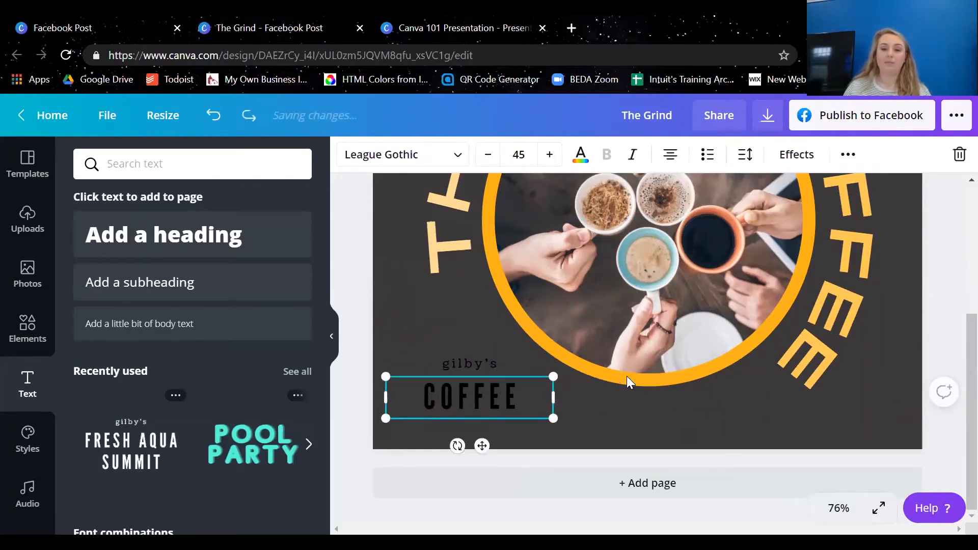
key(ctrl+z)
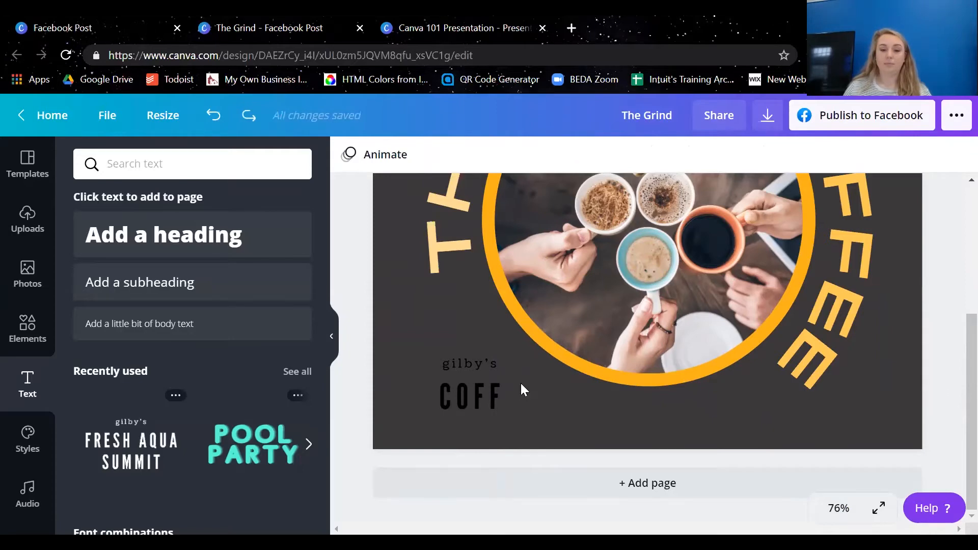
Rewrite the truncated COFF line in the lower-left text as COFFEE
click(491, 393)
double_click(491, 393)
text(COFFEE)
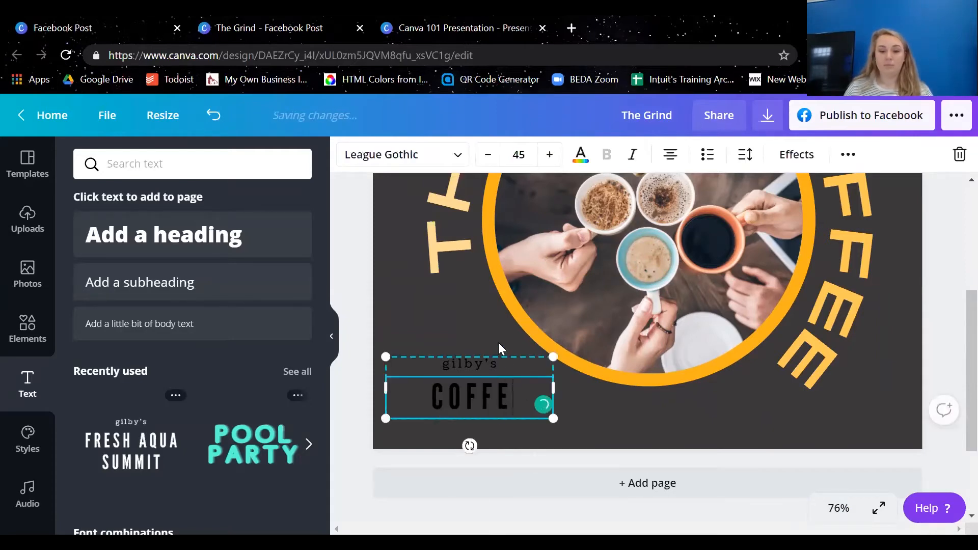
Color both the small top line and the COFFEE line of the lower-left text white
click(466, 359)
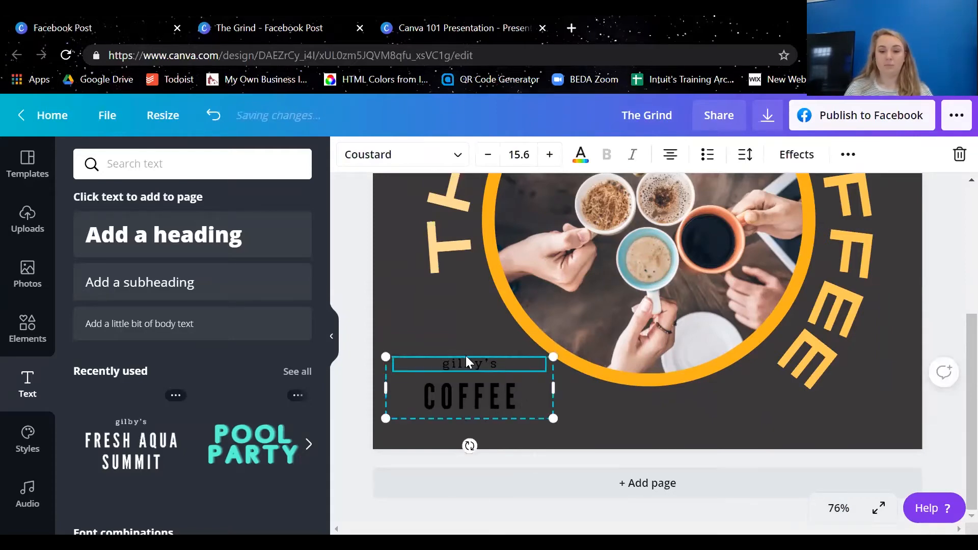
click(580, 154)
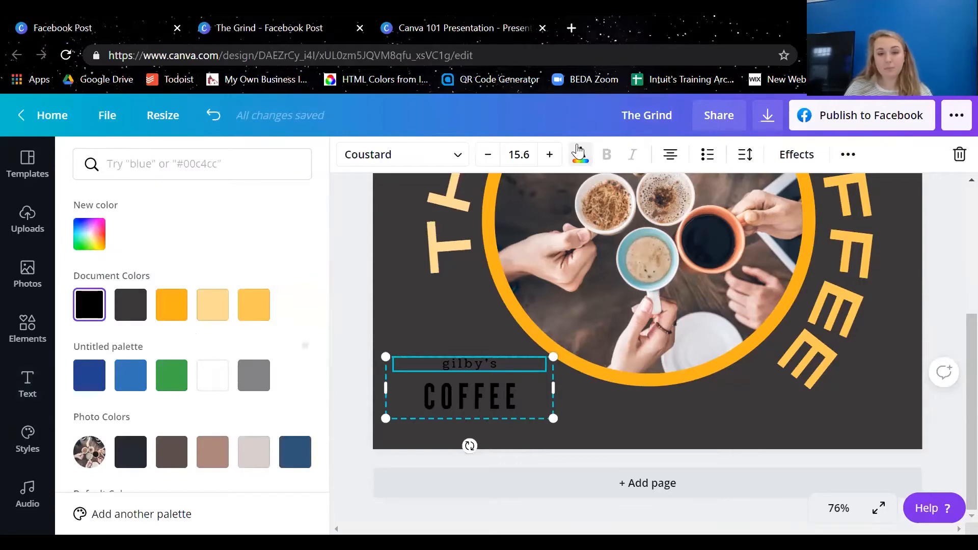
click(213, 392)
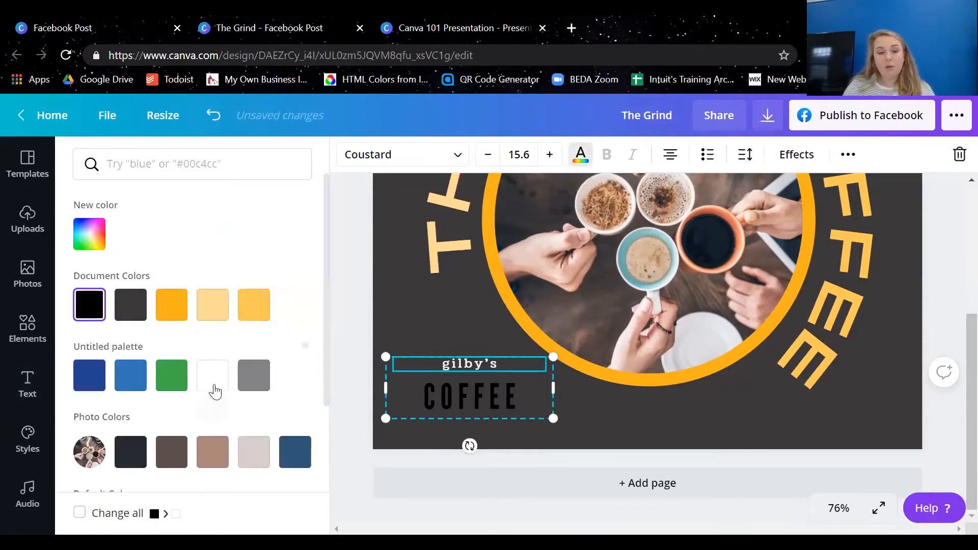
click(446, 386)
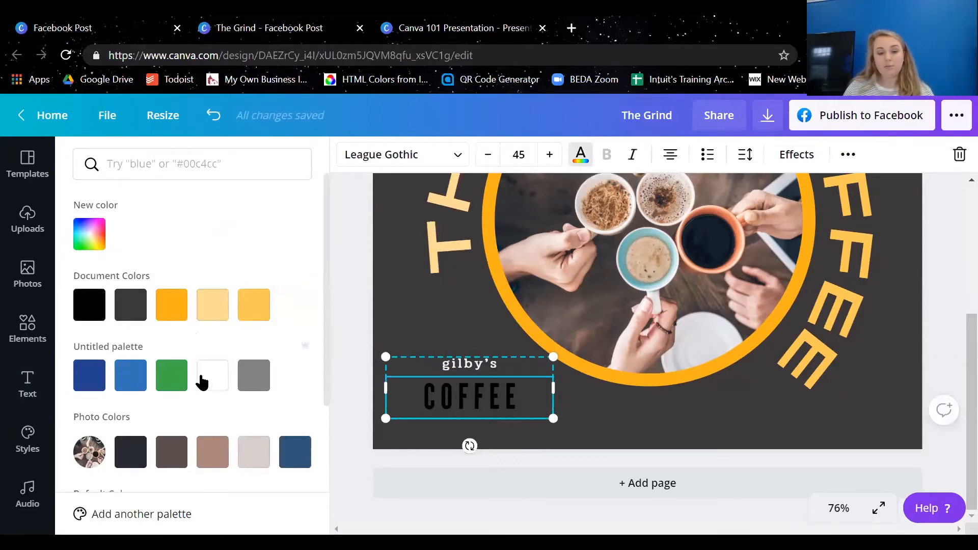
click(202, 380)
Rewrite the small top line of the lower-left text as The Grind
double_click(445, 365)
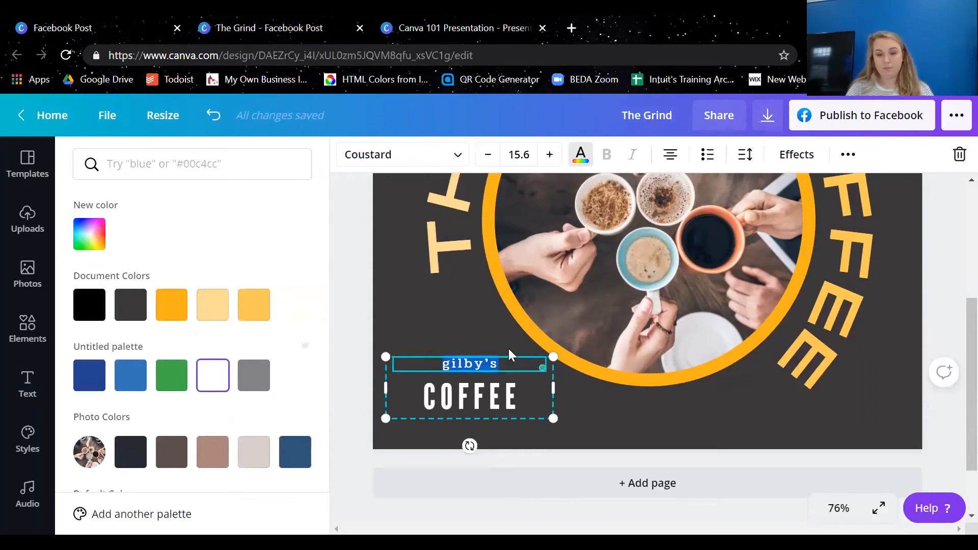
text(The Grin)
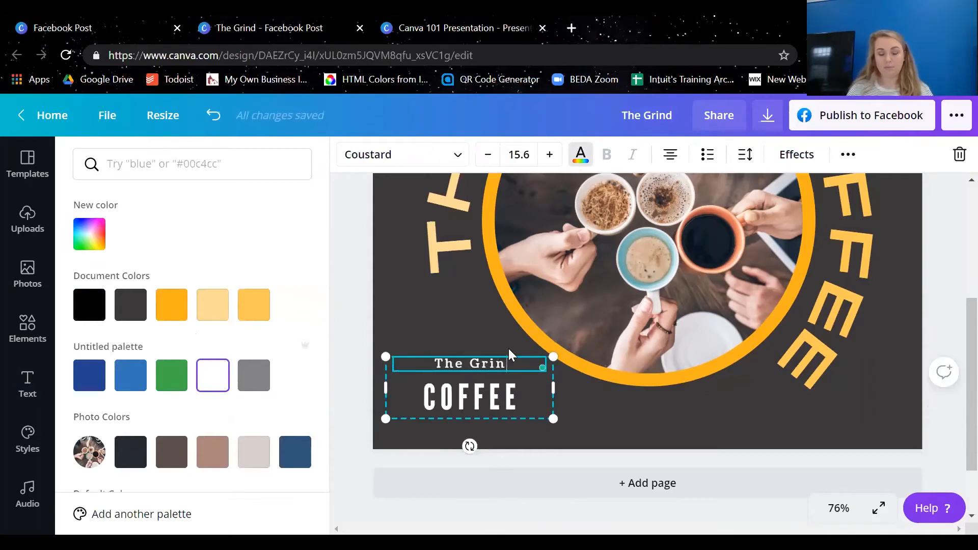
text(d)
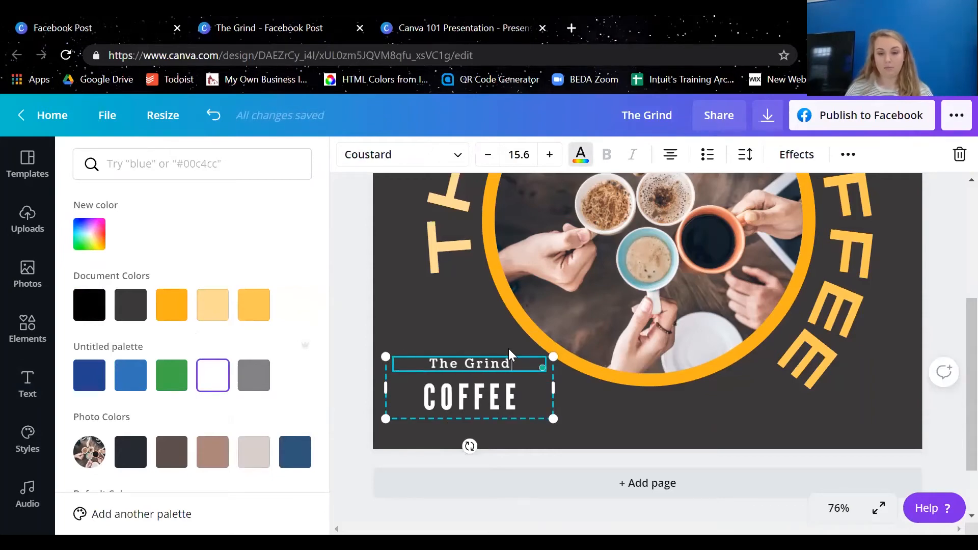
click(333, 255)
click(897, 410)
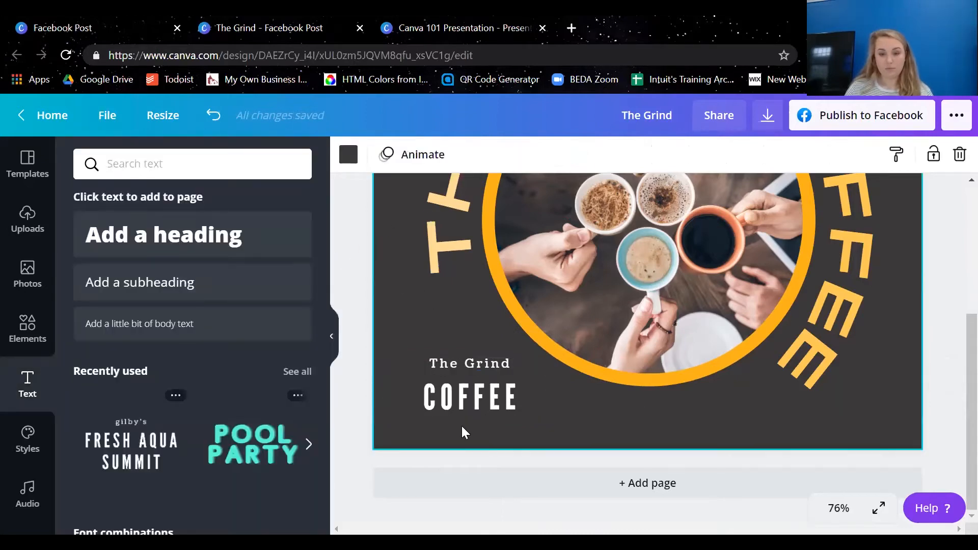
Move the grouped The Grind COFFEE text further into the lower-left corner of the page
click(473, 382)
drag(473, 388, 456, 411)
scroll(492, 392, up, 4)
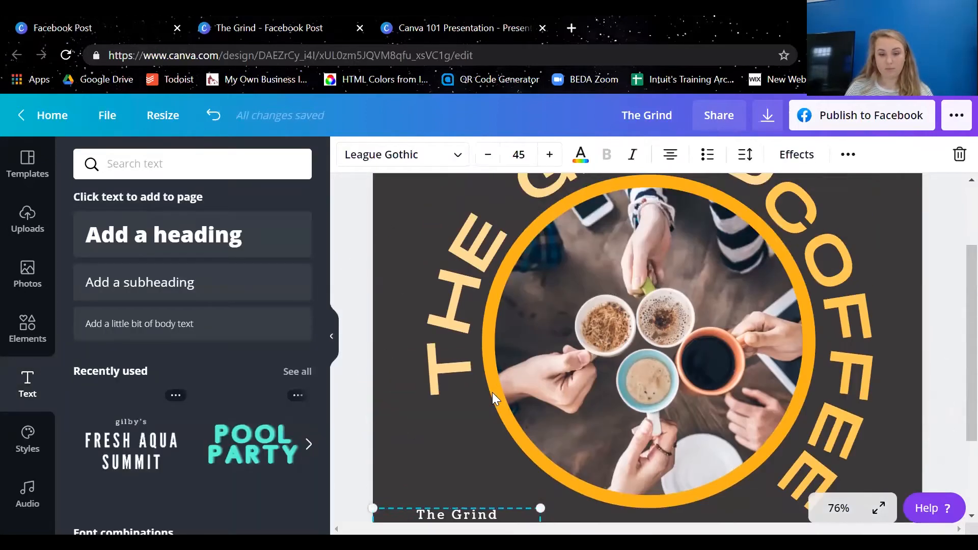
scroll(667, 340, down, 1)
Select the circular photo, its orange ring and both curved texts, scale them down together and center them lower on the page
click(762, 285)
scroll(795, 352, down, 2)
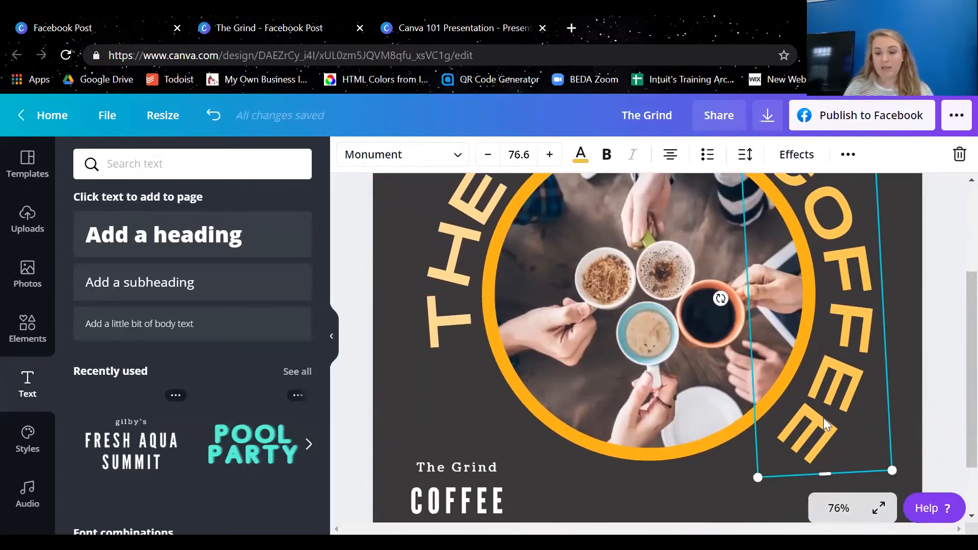
click(838, 507)
click(823, 419)
drag(878, 392, 567, 199)
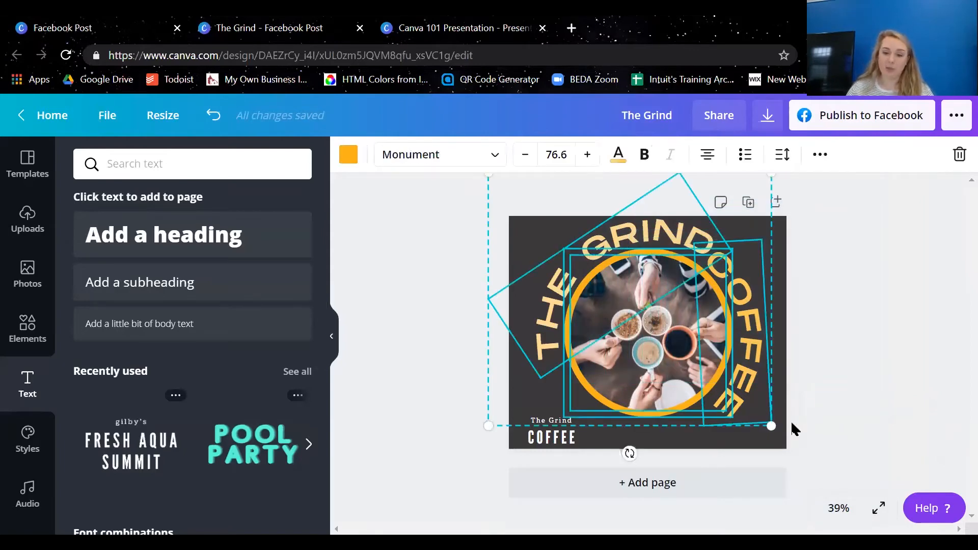
drag(771, 426, 695, 361)
drag(604, 286, 637, 325)
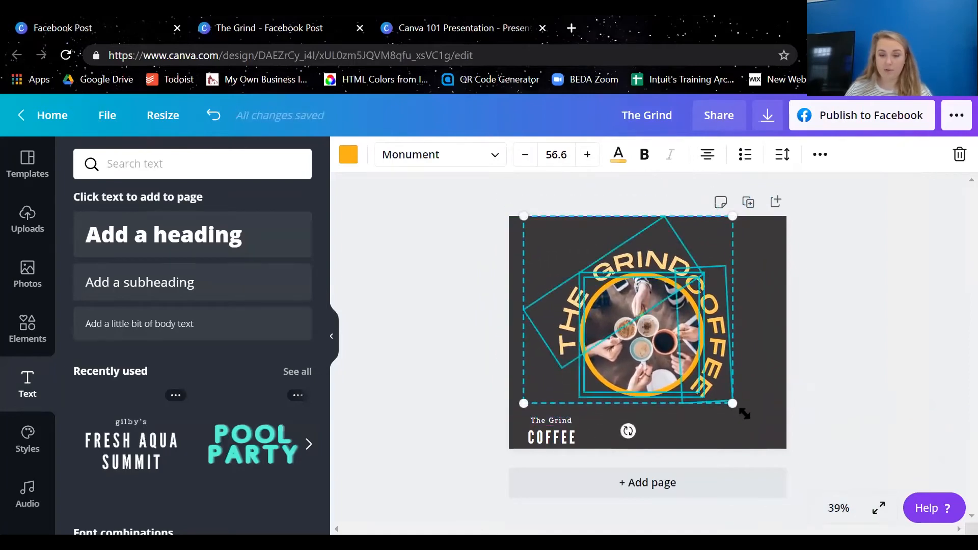
drag(733, 404, 748, 417)
drag(692, 369, 689, 367)
click(717, 287)
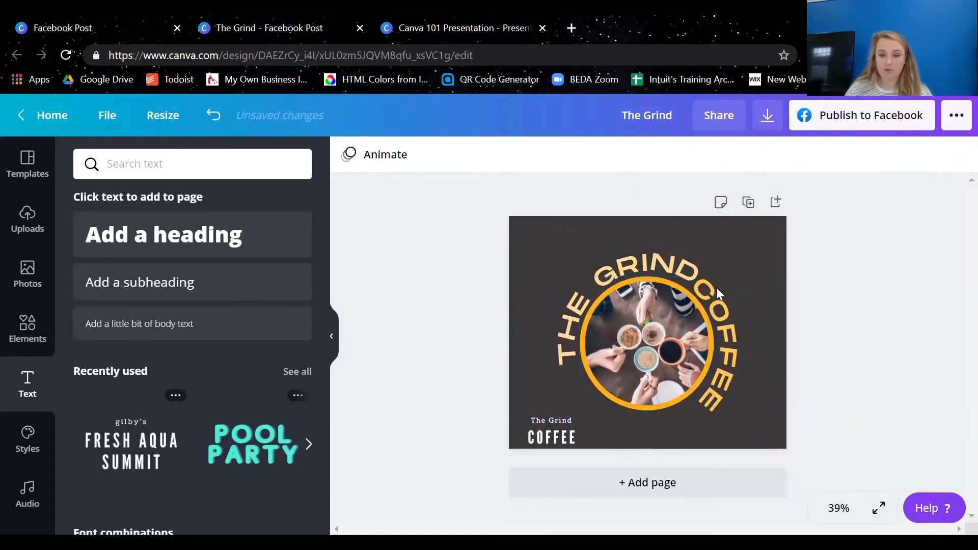
Browse the available font combinations for adding text to the post
click(522, 221)
click(535, 179)
drag(524, 188, 555, 252)
scroll(285, 402, down, 8)
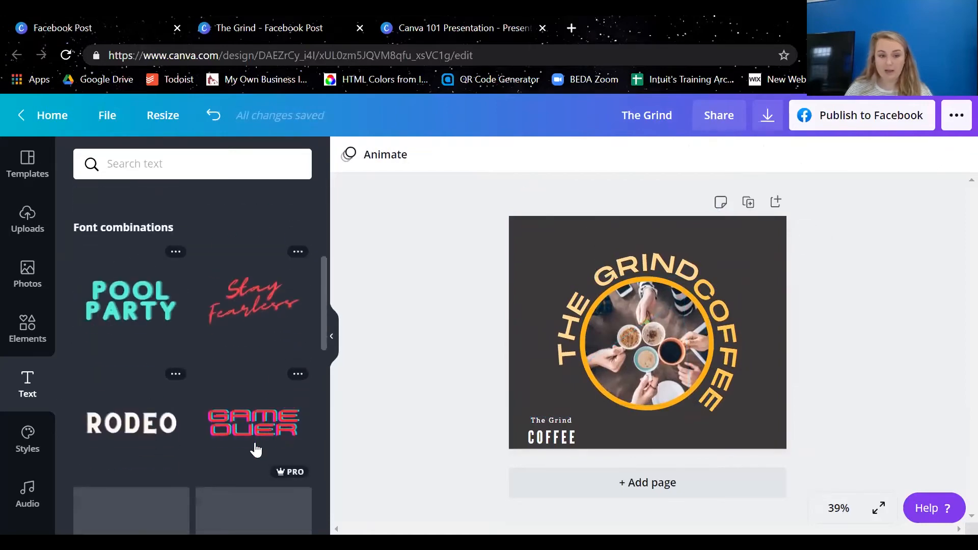
scroll(304, 347, down, 10)
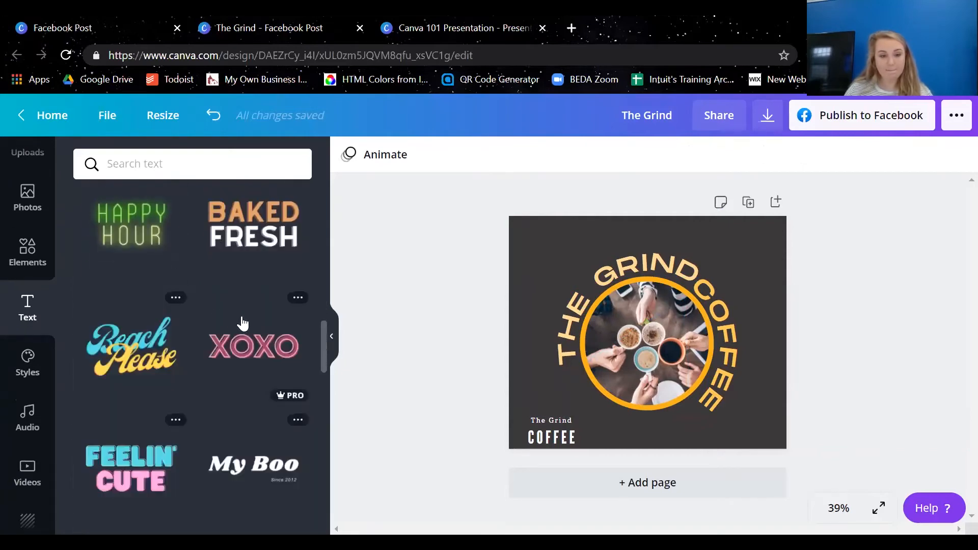
scroll(241, 324, down, 10)
scroll(203, 356, down, 3)
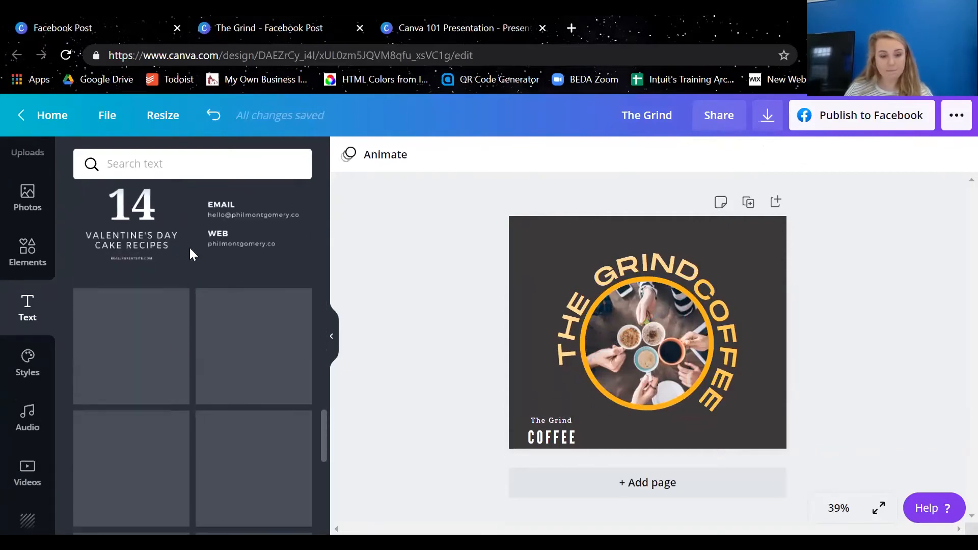
scroll(181, 418, up, 6)
scroll(181, 418, up, 15)
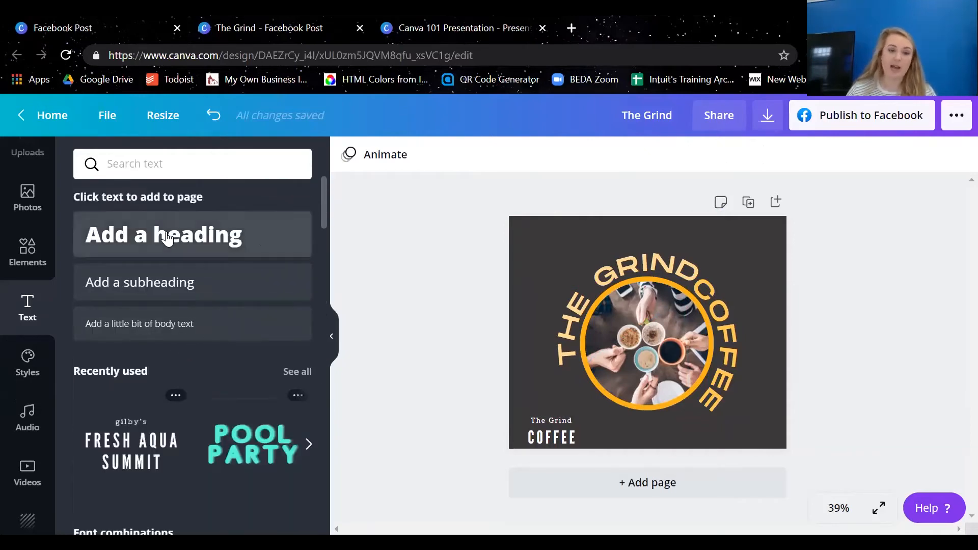
Add a heading reading Opening Soon! and place it at the top of the page above the curved text
click(166, 236)
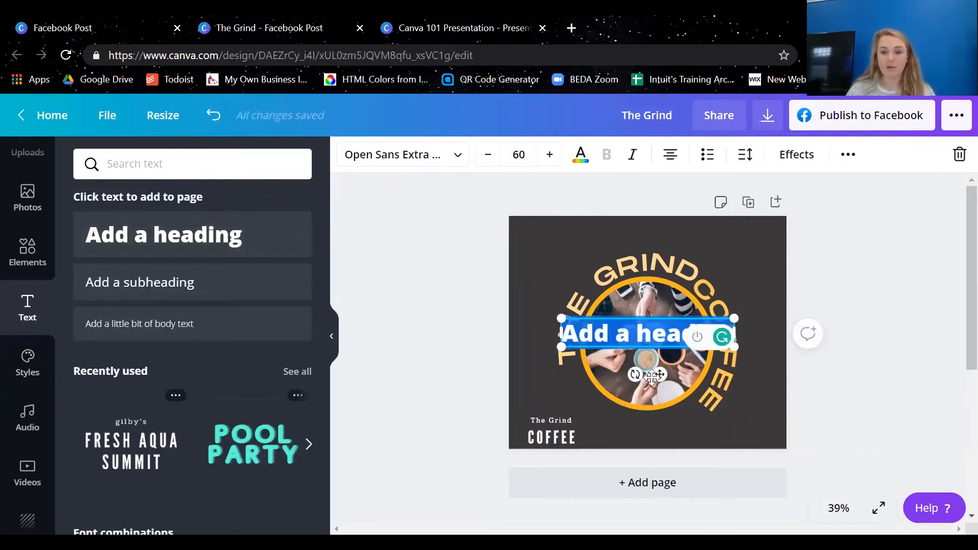
drag(647, 319, 649, 220)
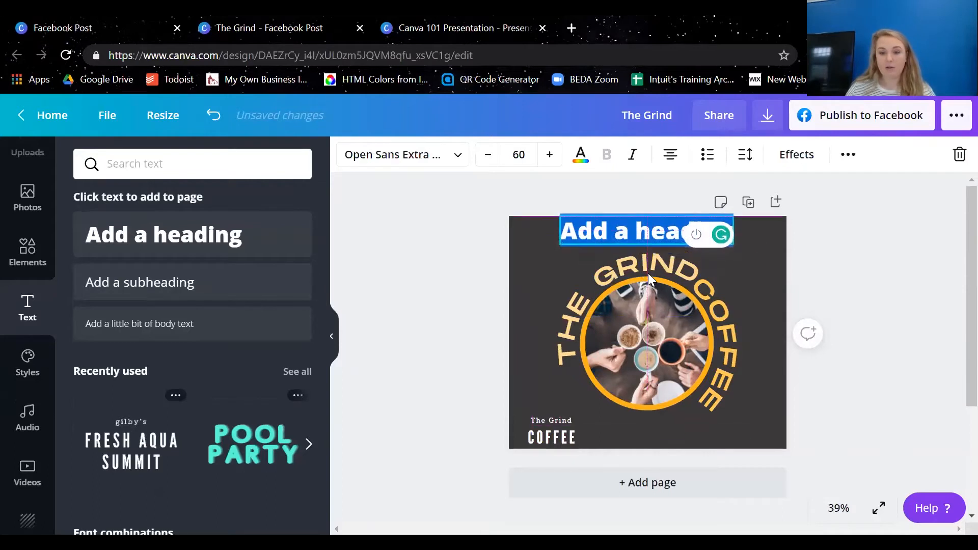
click(650, 225)
key(ctrl+a)
text(Openi)
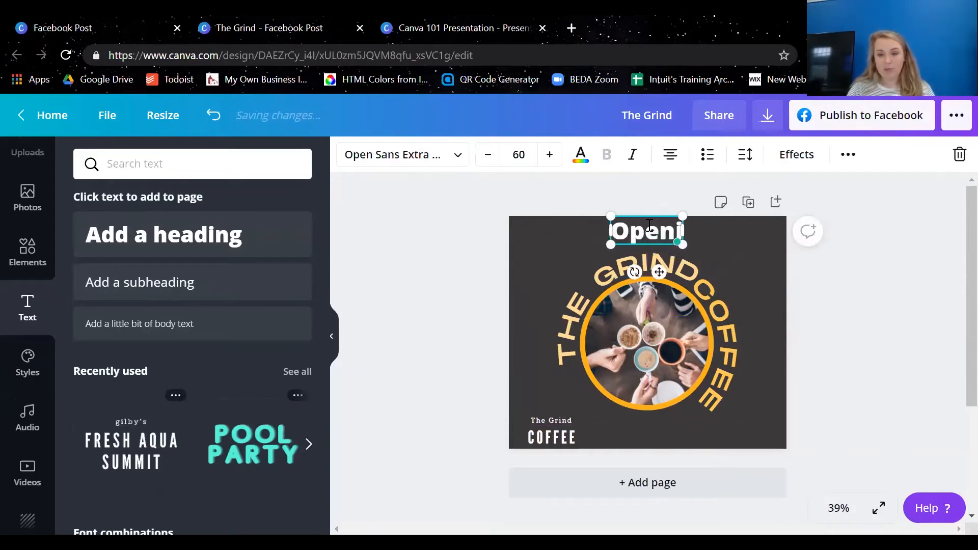
text(ng Soon!)
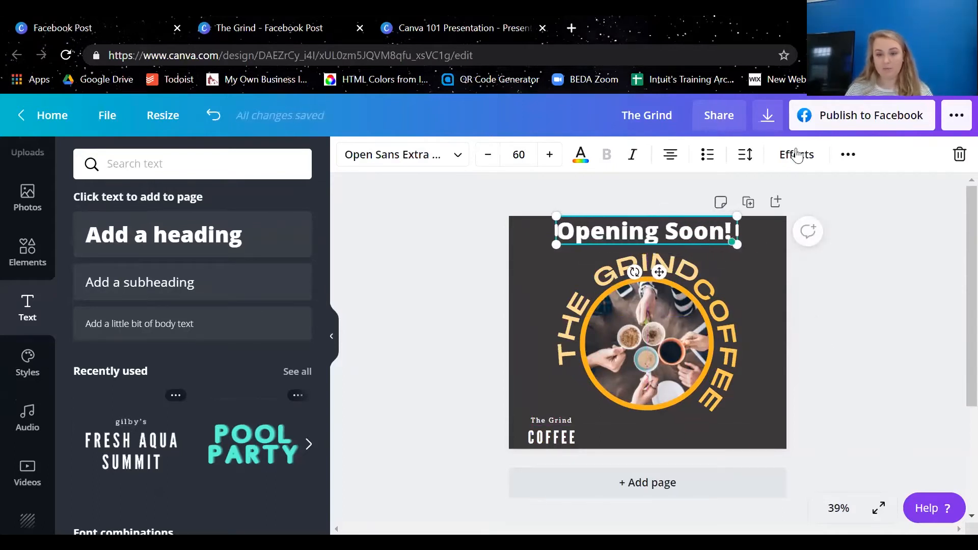
Shift the Opening Soon! heading slightly down, and move the circular photo with its ring and curved texts down to match
drag(661, 269, 660, 279)
drag(896, 419, 651, 270)
drag(649, 304, 648, 313)
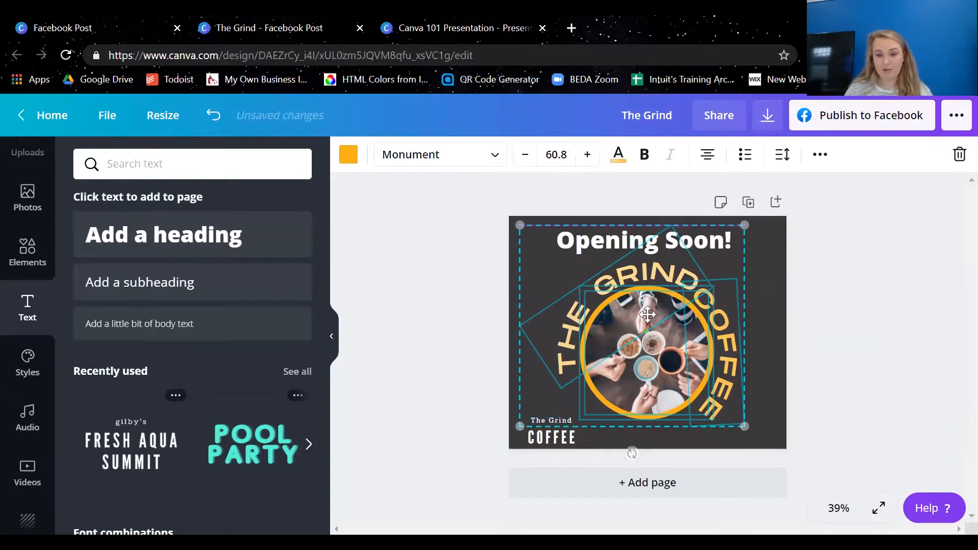
click(908, 313)
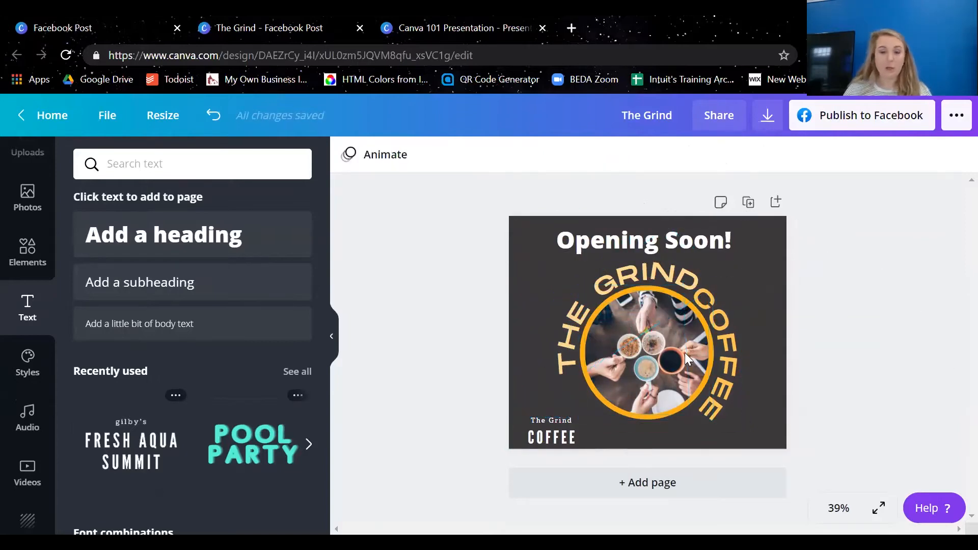
Move the curved COFFEE text slightly to the right to leave a gap after GRIND
click(729, 383)
mouse_move(731, 376)
mouse_down()
mouse_move(728, 385)
mouse_move(740, 371)
mouse_up()
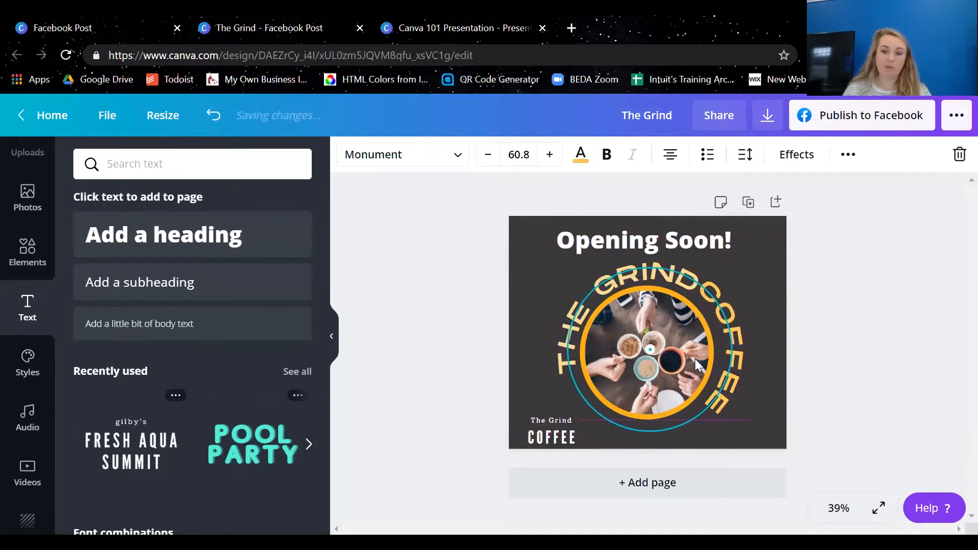
drag(734, 330, 655, 398)
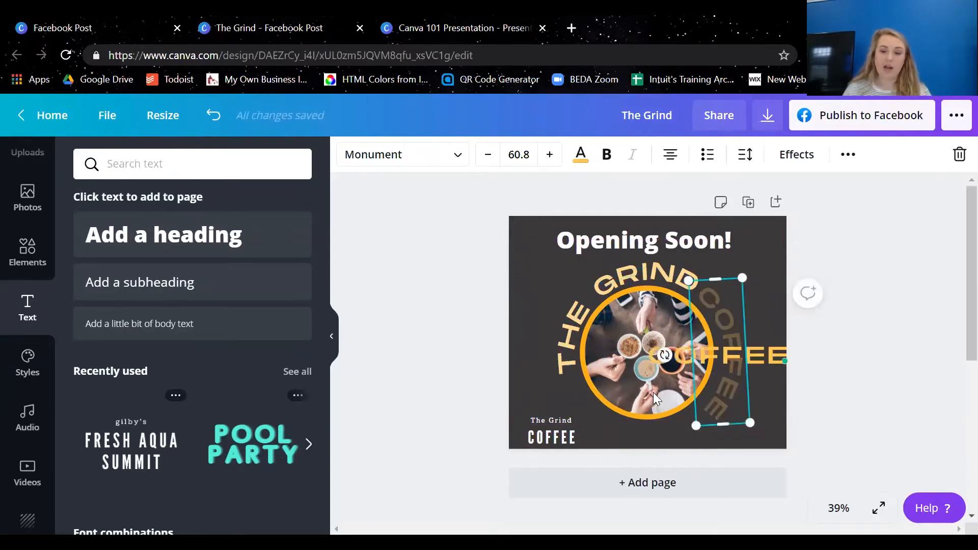
click(857, 287)
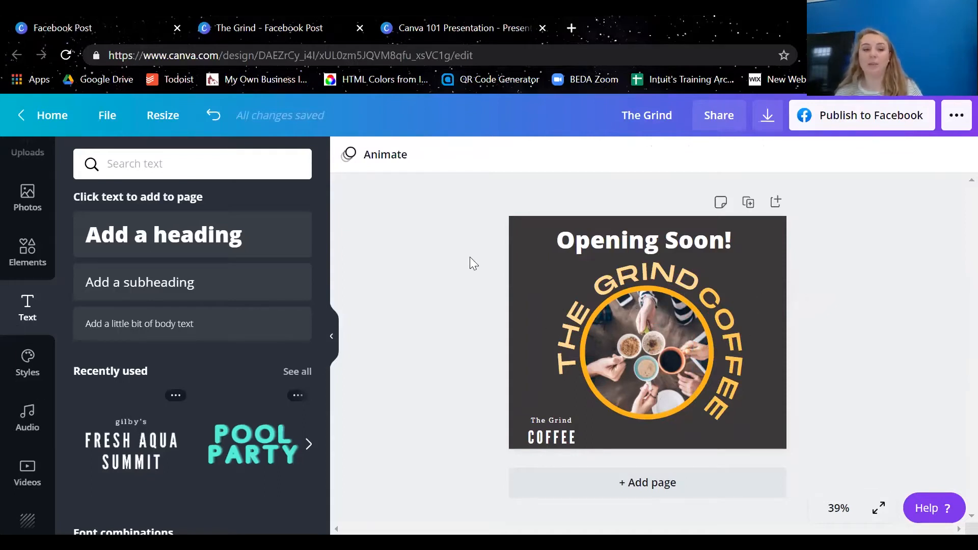
Nudge the small The Grind COFFEE text closer to the page's left edge and slightly up
click(557, 439)
drag(557, 439, 549, 437)
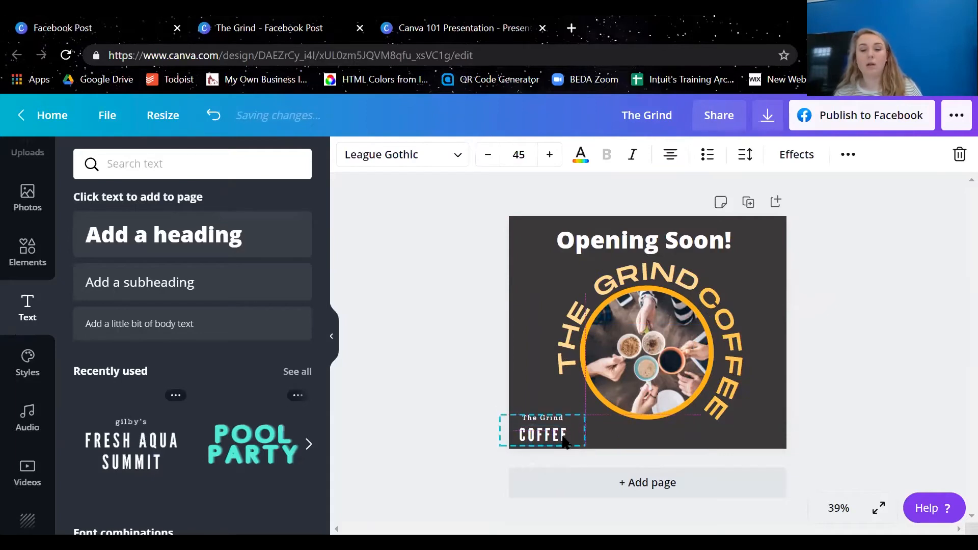
click(661, 201)
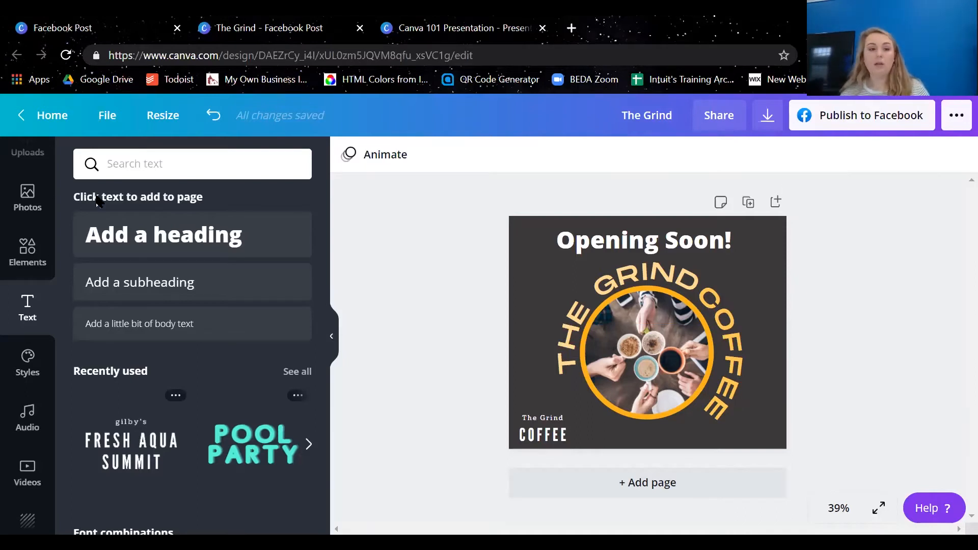
Return to the home page, search for instagram and open the Instagram Story templates
click(50, 116)
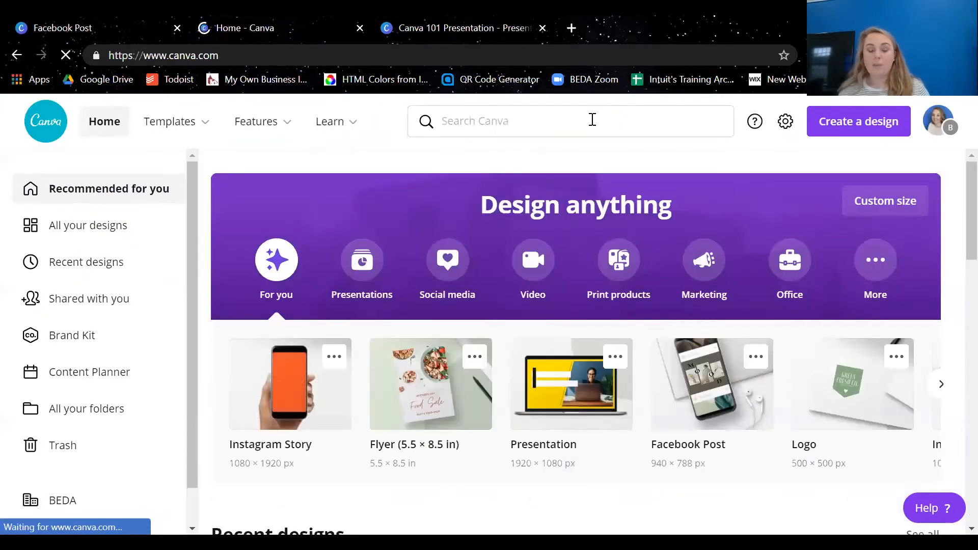
click(615, 130)
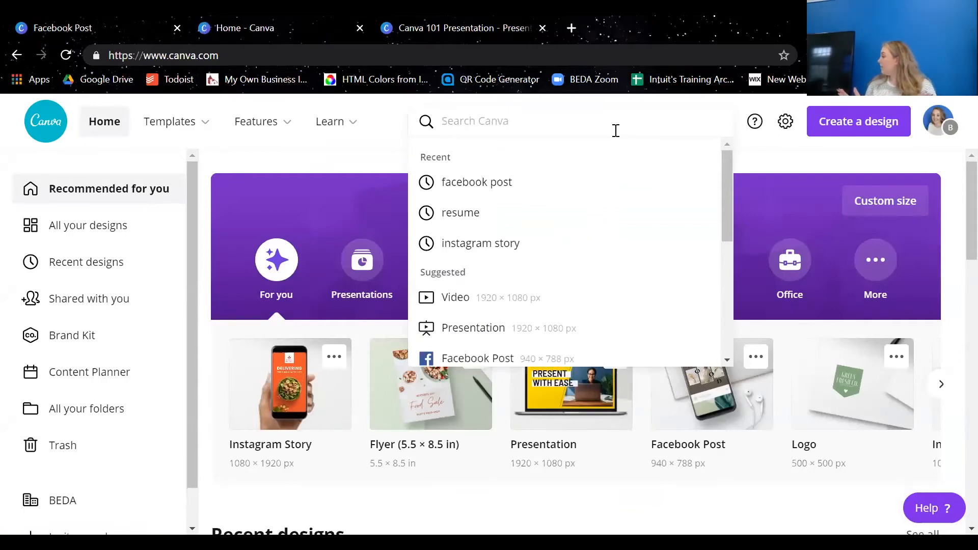
text(instagram)
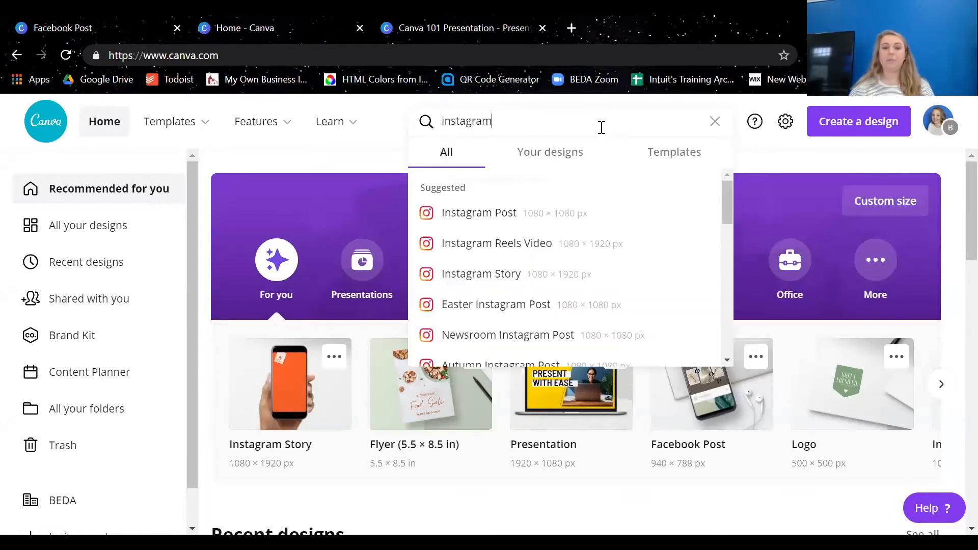
click(538, 277)
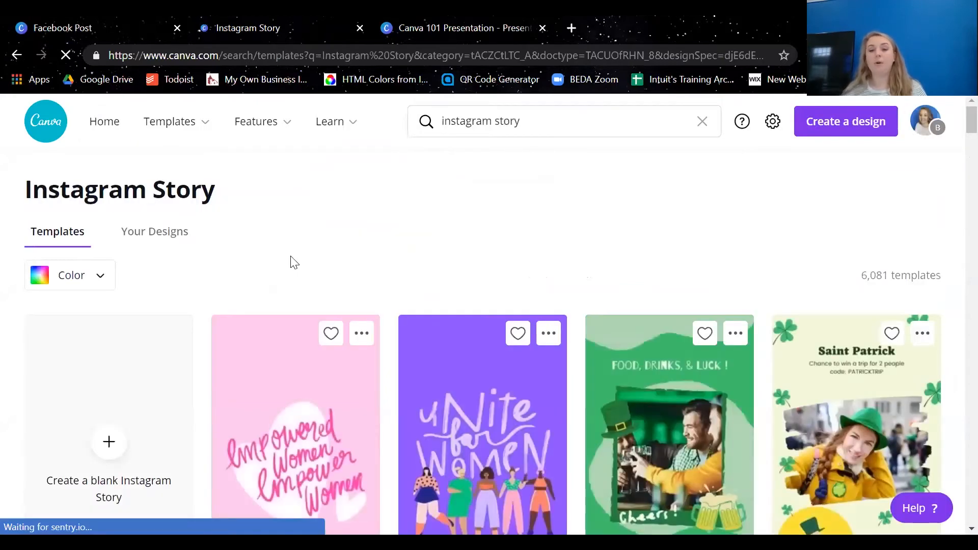
Look through the Instagram Story templates and create a blank Instagram Story
scroll(397, 214, down, 5)
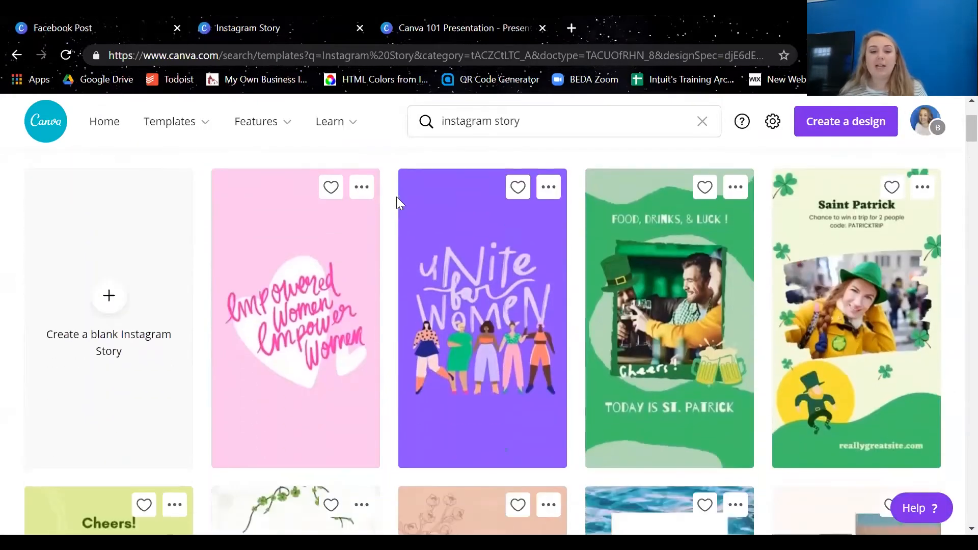
scroll(884, 392, down, 3)
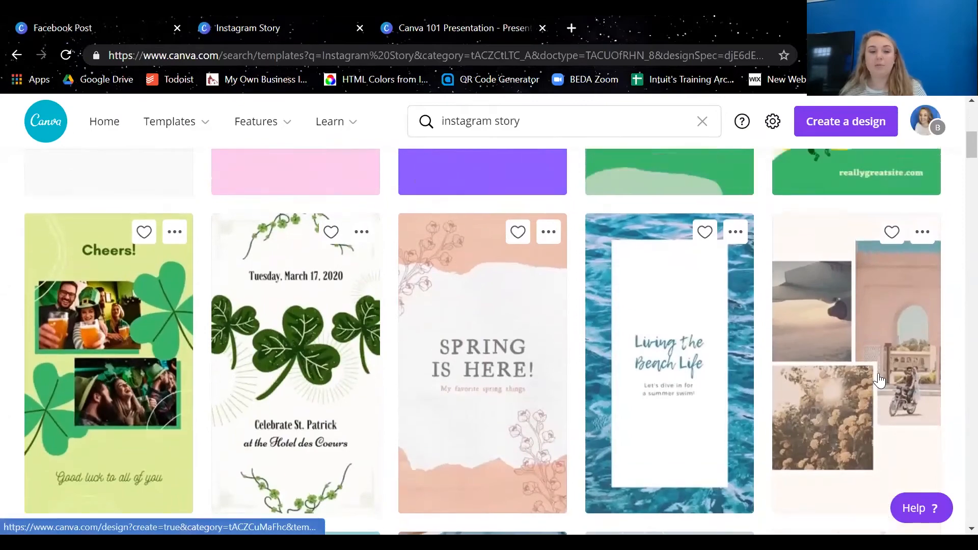
scroll(454, 340, up, 5)
click(96, 299)
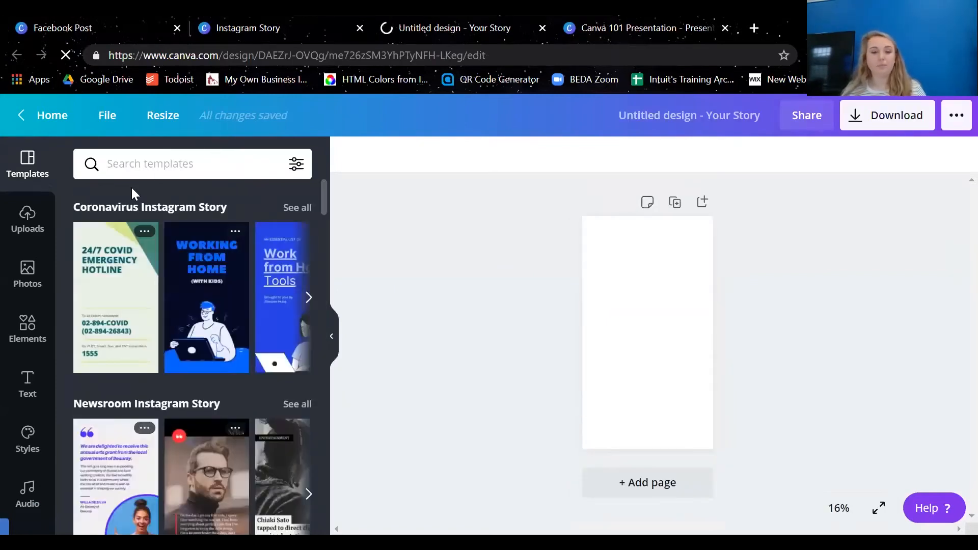
Search the story templates for workshop and browse the matching designs
click(201, 156)
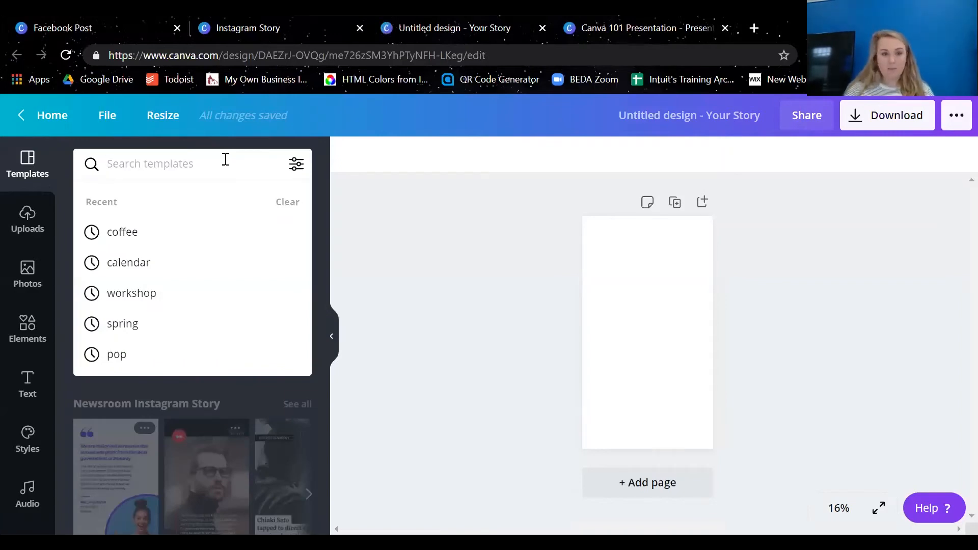
text(workshop)
key(Return)
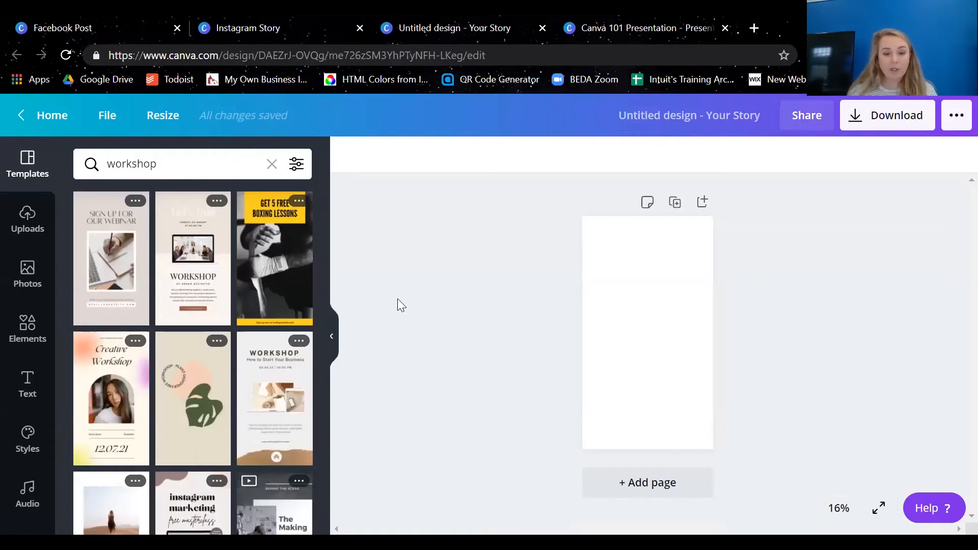
scroll(271, 264, down, 3)
scroll(271, 264, down, 6)
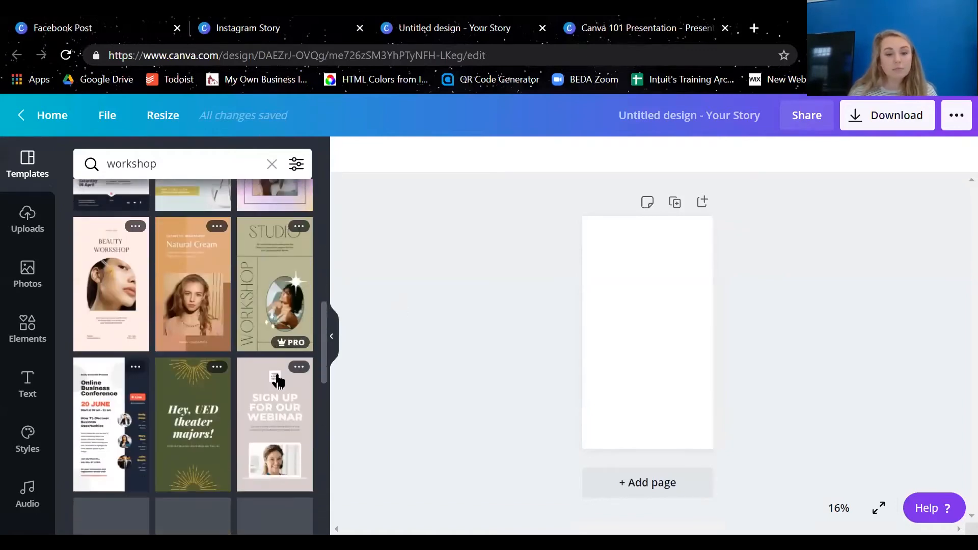
scroll(135, 395, up, 5)
scroll(135, 395, up, 8)
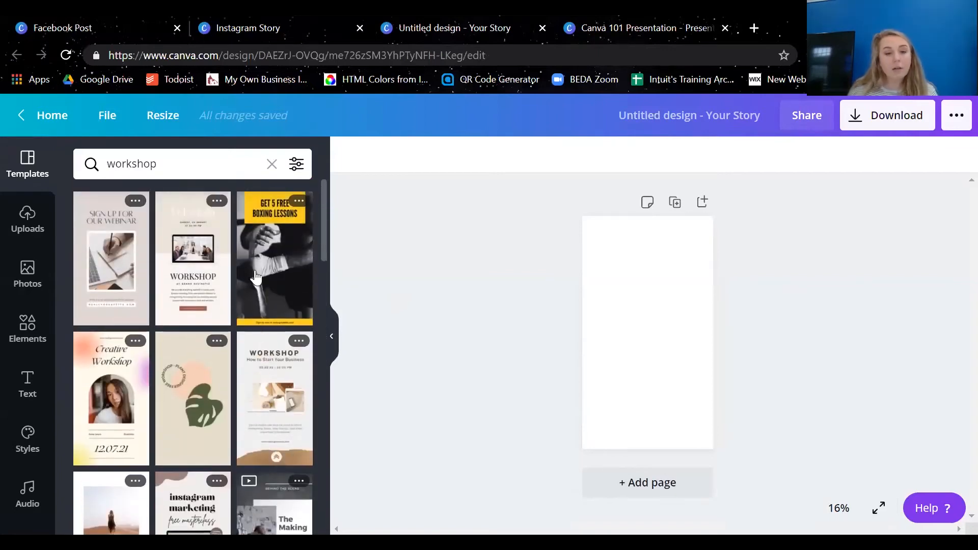
Apply the Sign Up for Our Webinar template to the story and change its heading to SIGN UP FOR CANVA 101
click(110, 278)
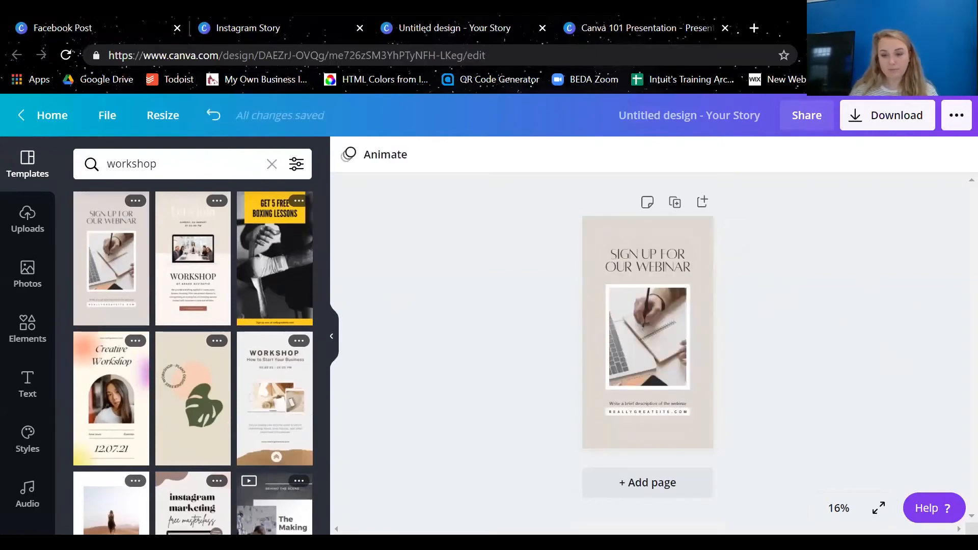
click(838, 508)
click(835, 465)
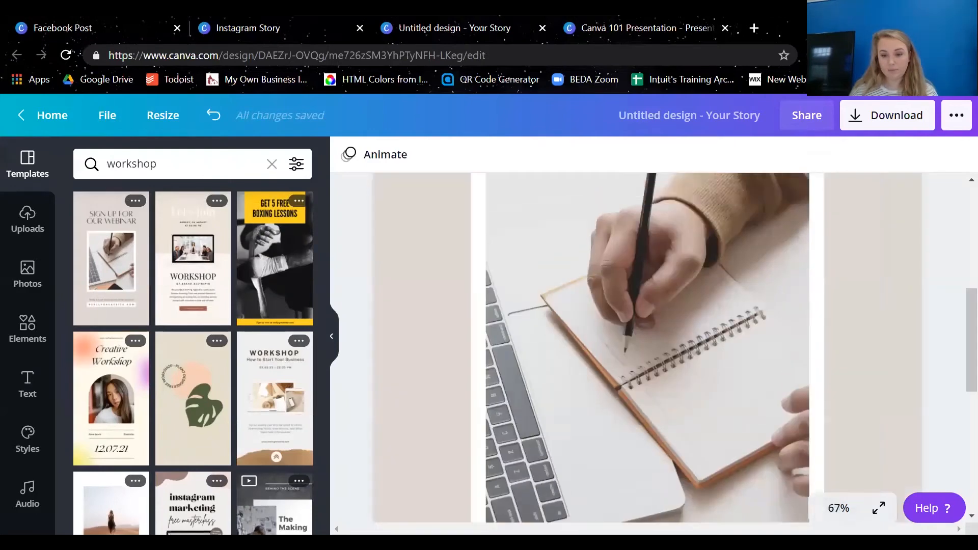
scroll(724, 406, up, 5)
double_click(723, 406)
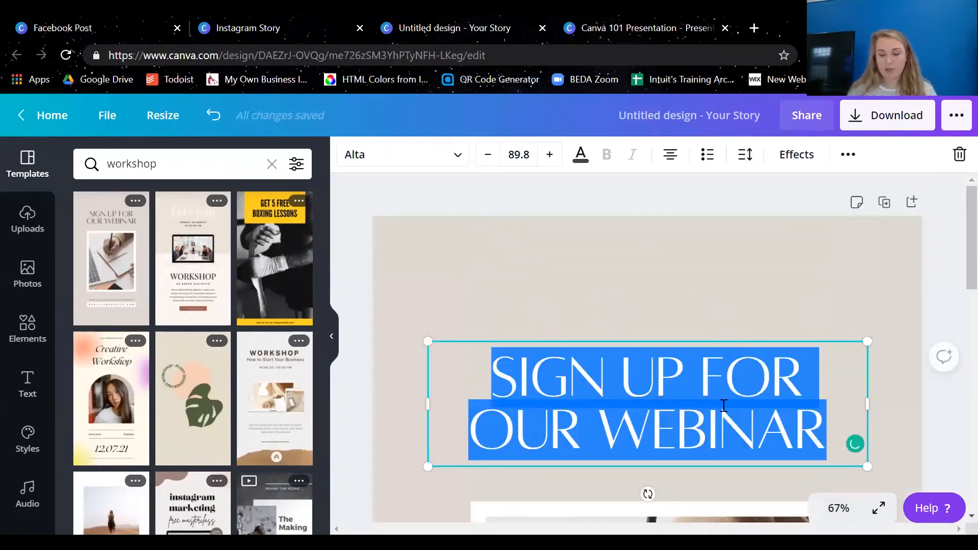
text(SIGN UP )
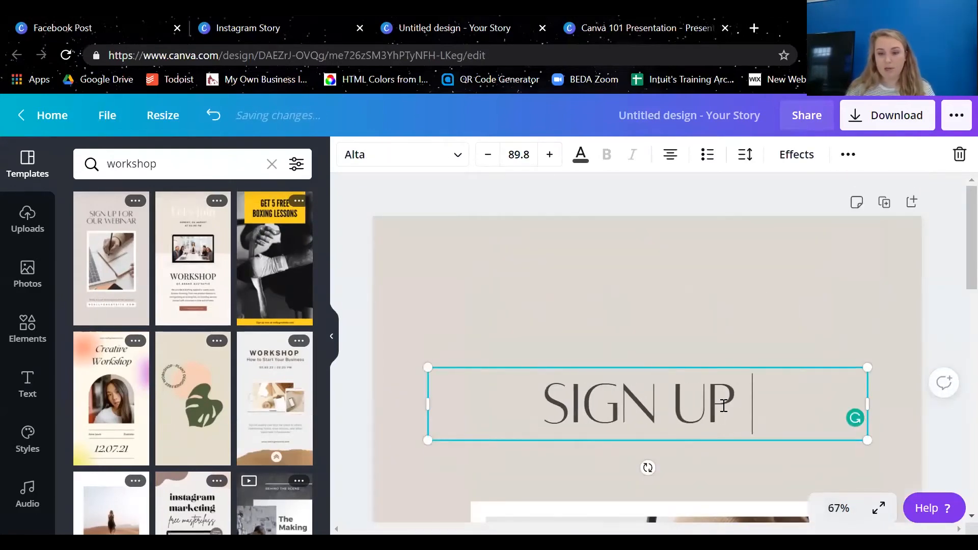
text(FOR CANVA 101)
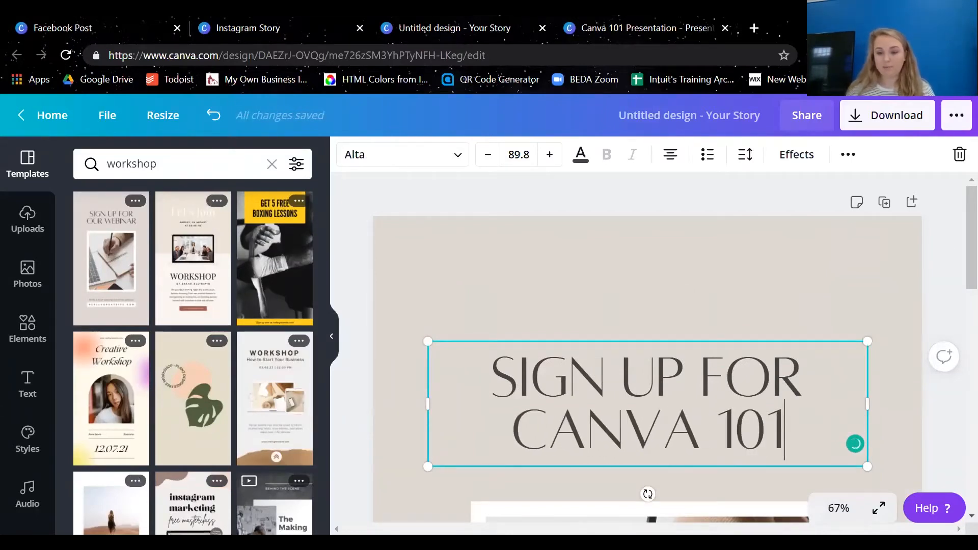
Replace the webinar description below the photo with "Learn about all the things you can make in canva"
click(839, 508)
click(855, 436)
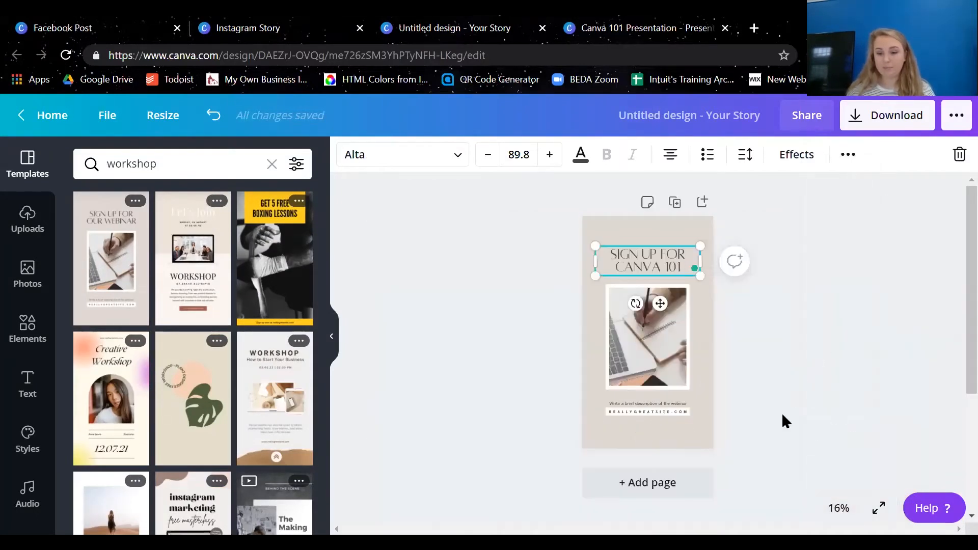
click(331, 336)
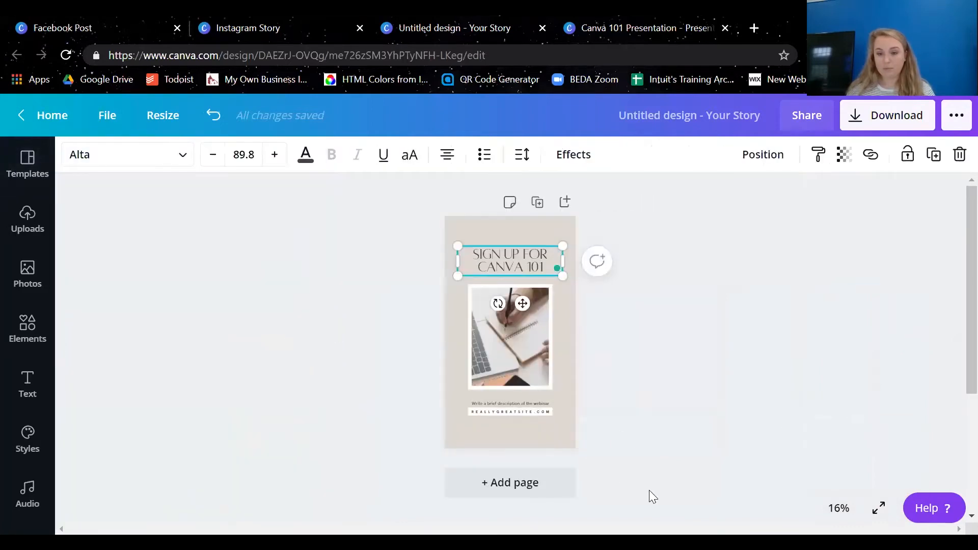
click(839, 508)
click(832, 359)
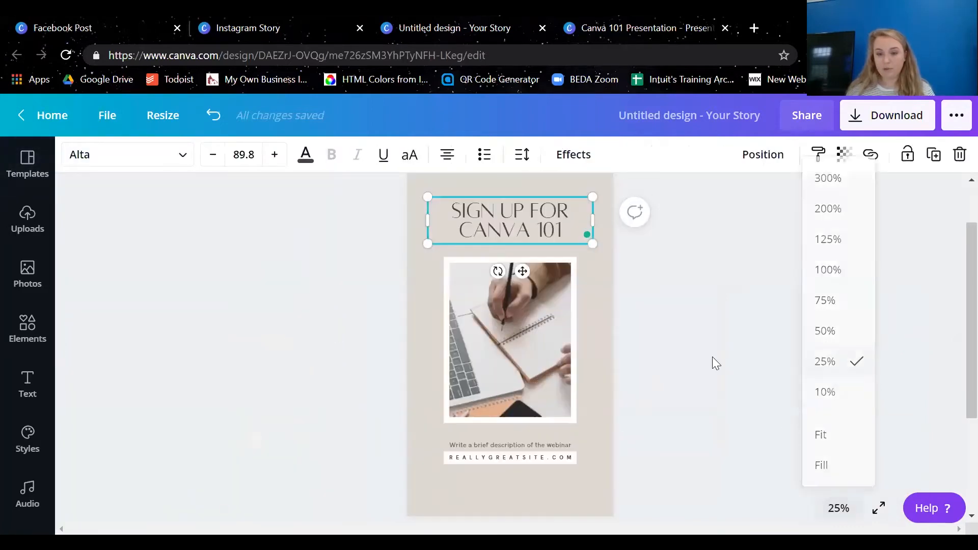
scroll(436, 427, down, 2)
click(606, 375)
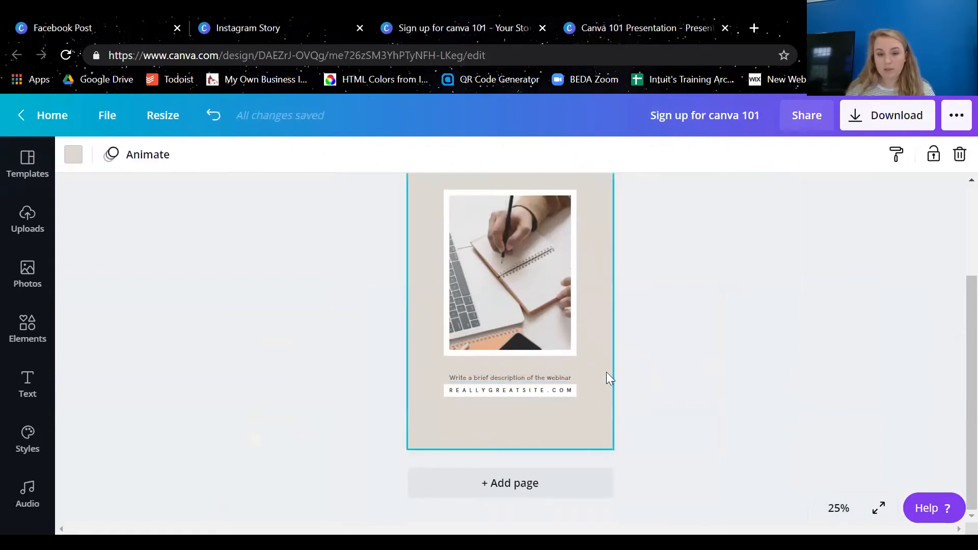
click(534, 375)
click(539, 375)
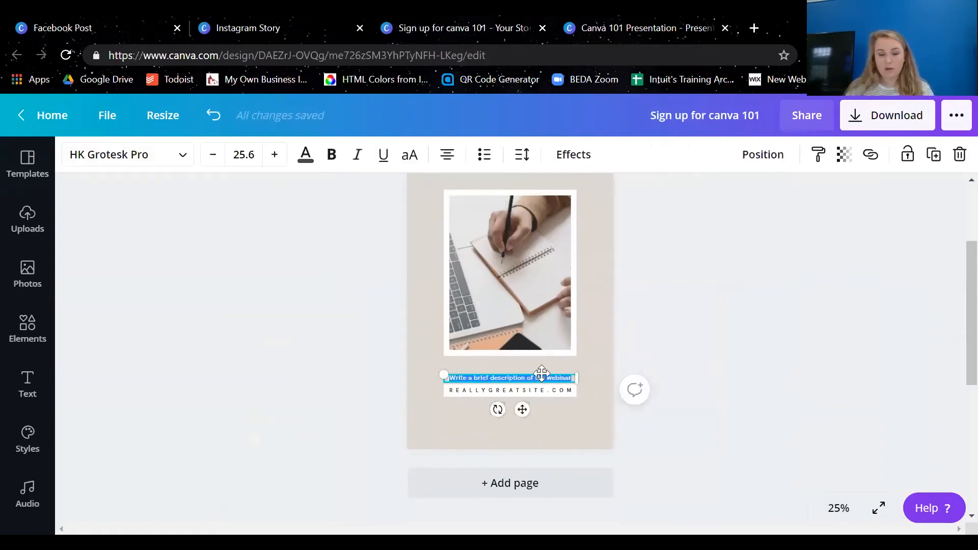
text(Learn about a)
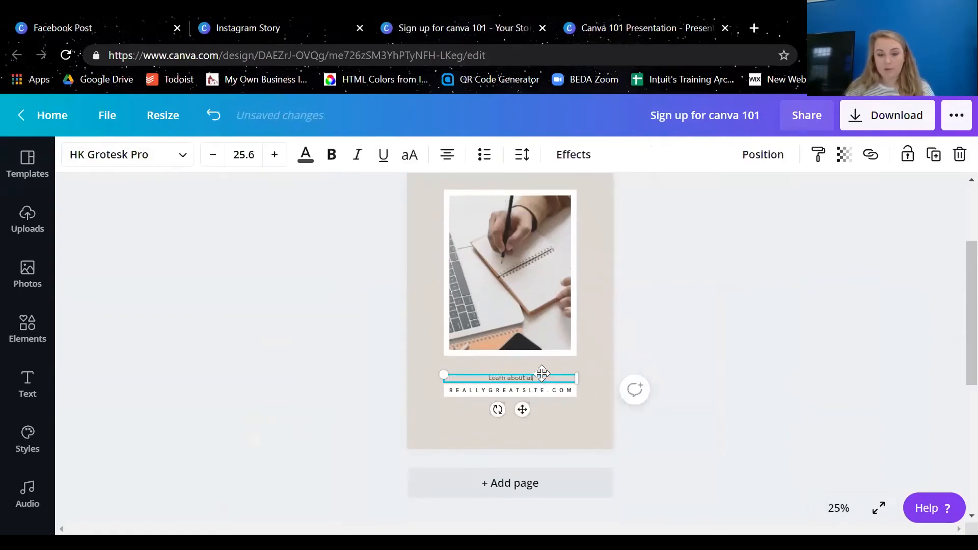
text(ll the things you can)
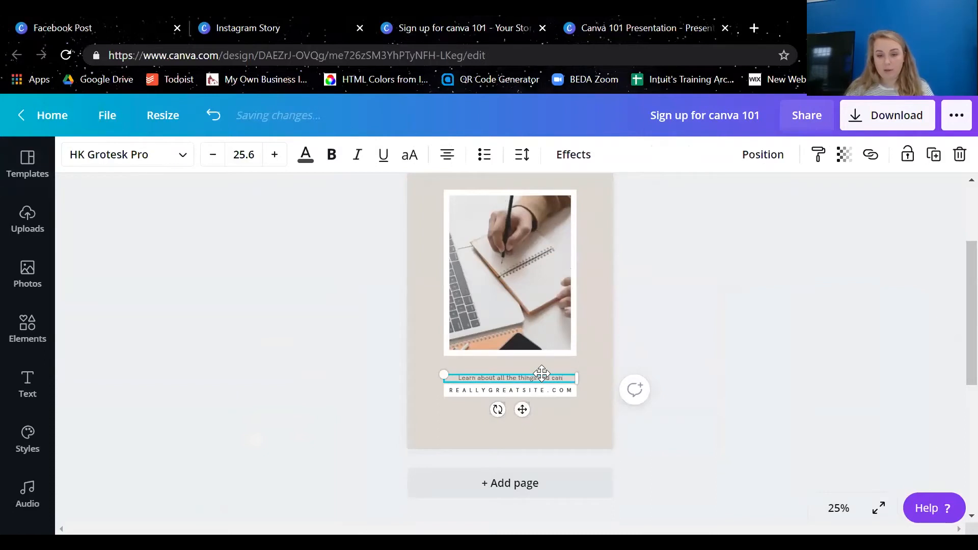
text( make in ca)
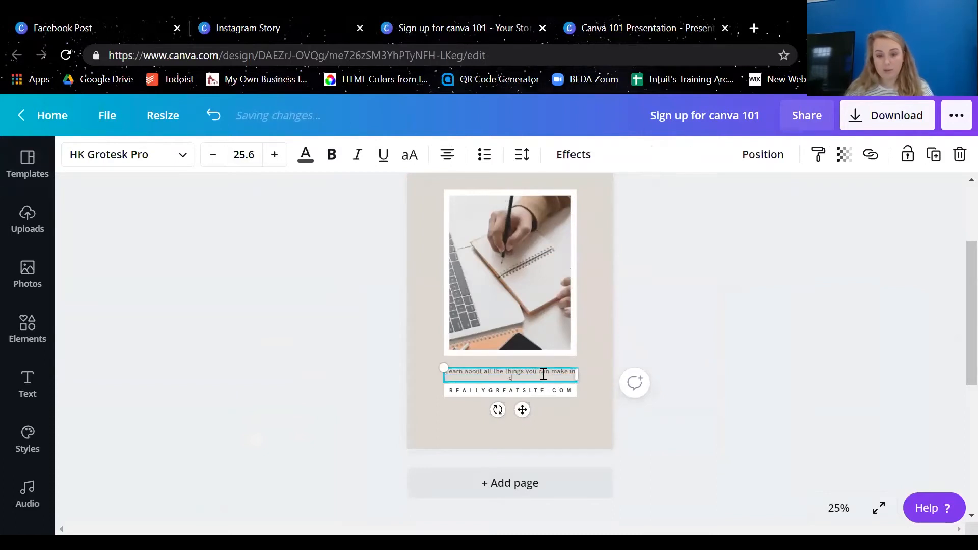
text(nva)
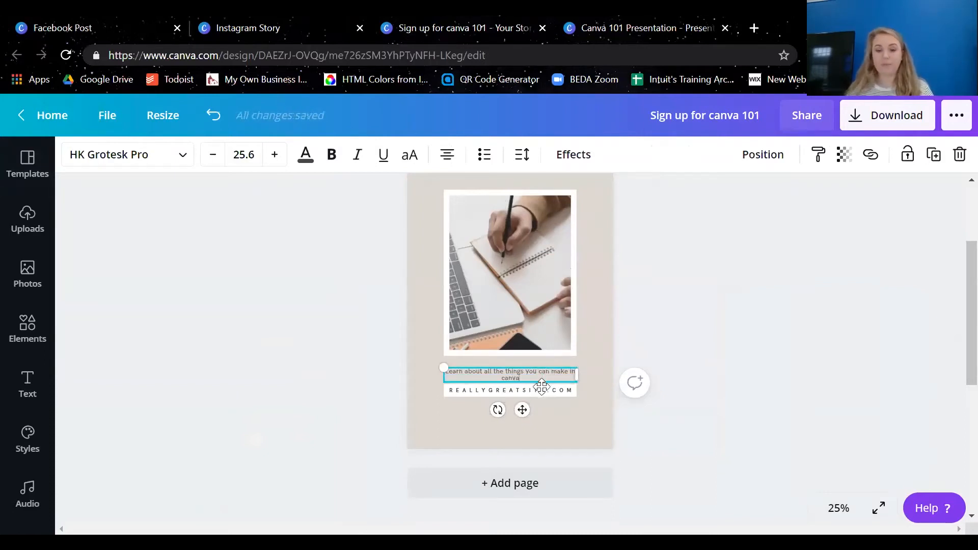
Replace the website placeholder in the white bar under the description with bit.ly/canva101
click(542, 391)
click(541, 392)
text(bit.)
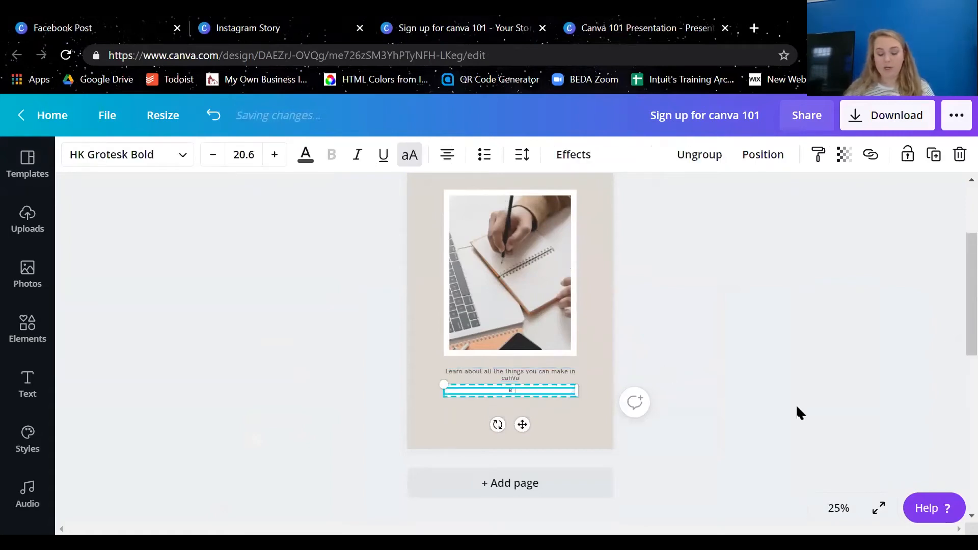
key(BackSpace)
key(BackSpace)
key(BackSpace)
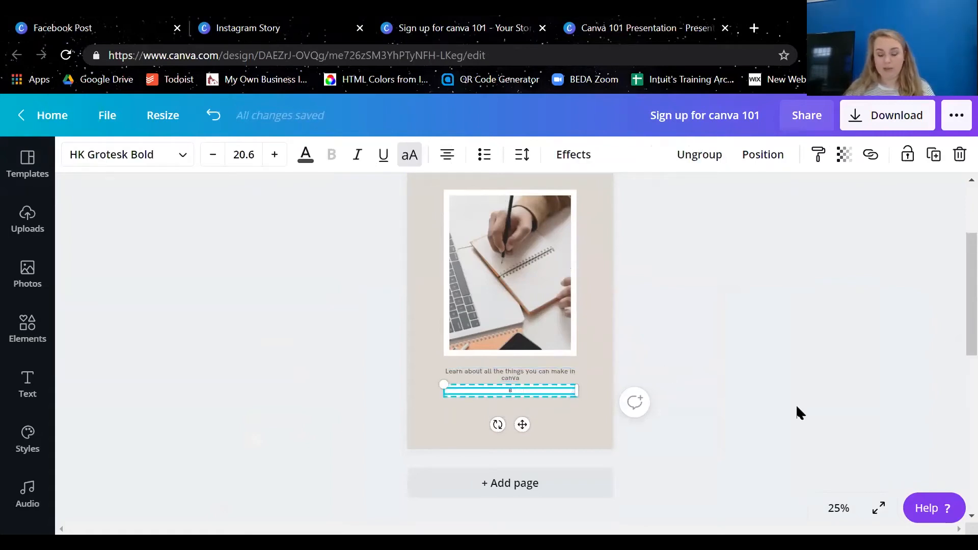
text(it.ly/cna)
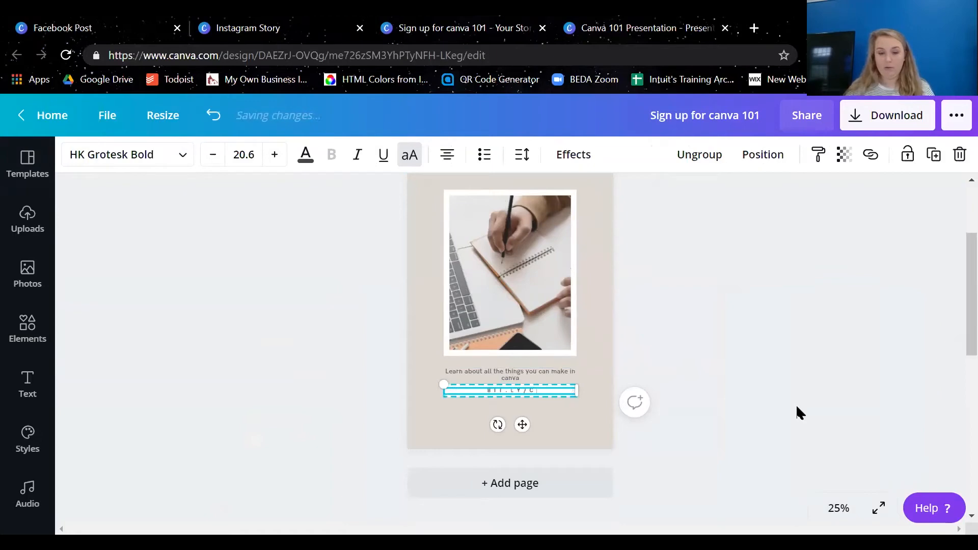
key(BackSpace)
key(BackSpace)
text(anva101)
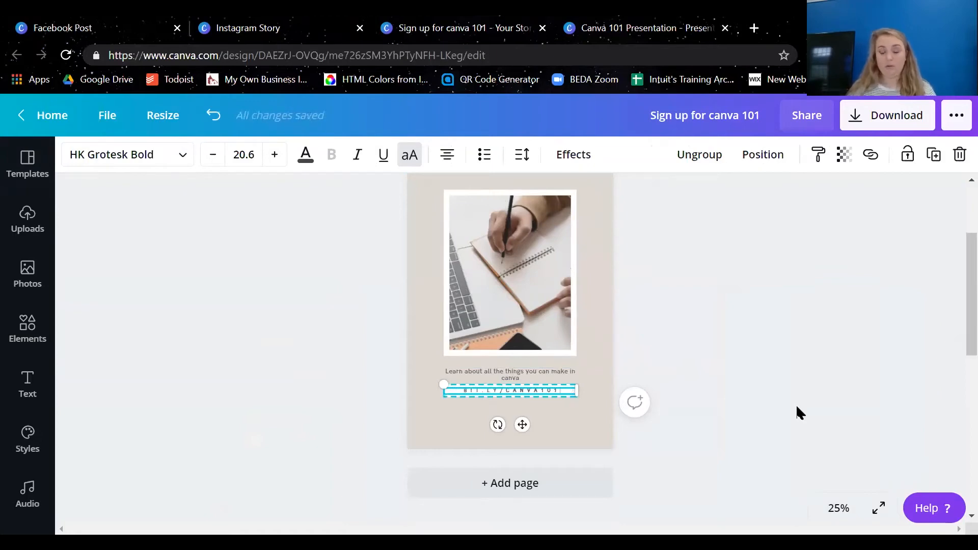
click(728, 321)
Replace the notebook photo in the white frame with the uploaded picture of the man presenting beside a wall screen
scroll(751, 334, up, 3)
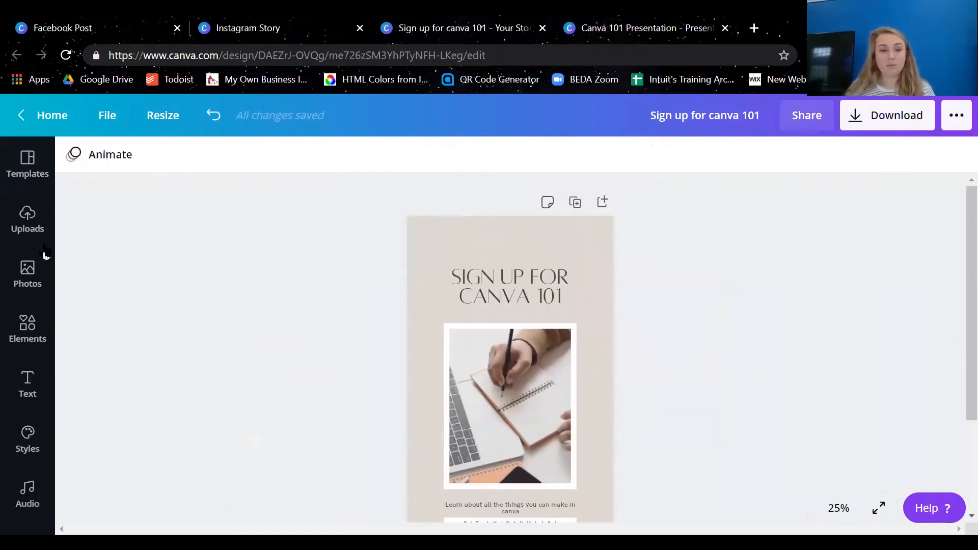
click(40, 223)
scroll(166, 313, down, 5)
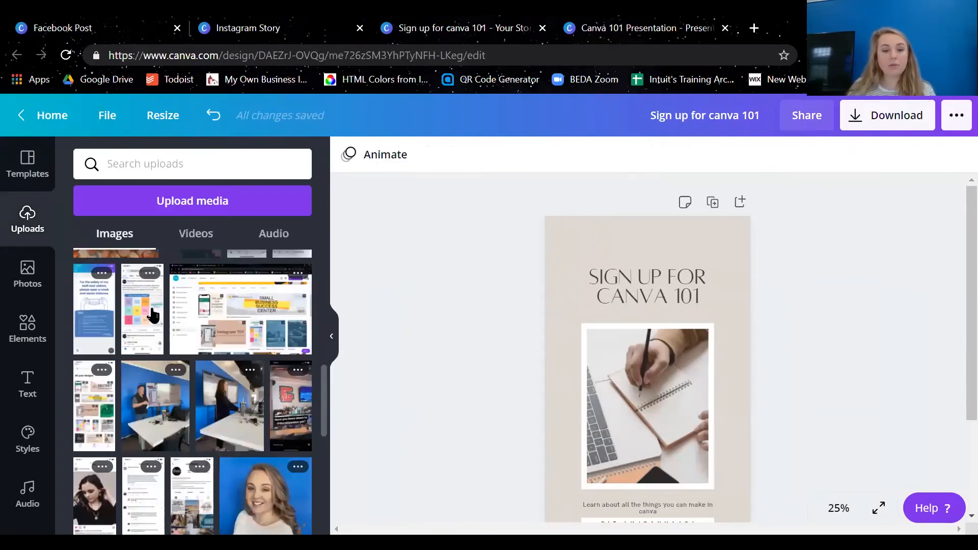
scroll(167, 313, down, 4)
scroll(142, 478, up, 8)
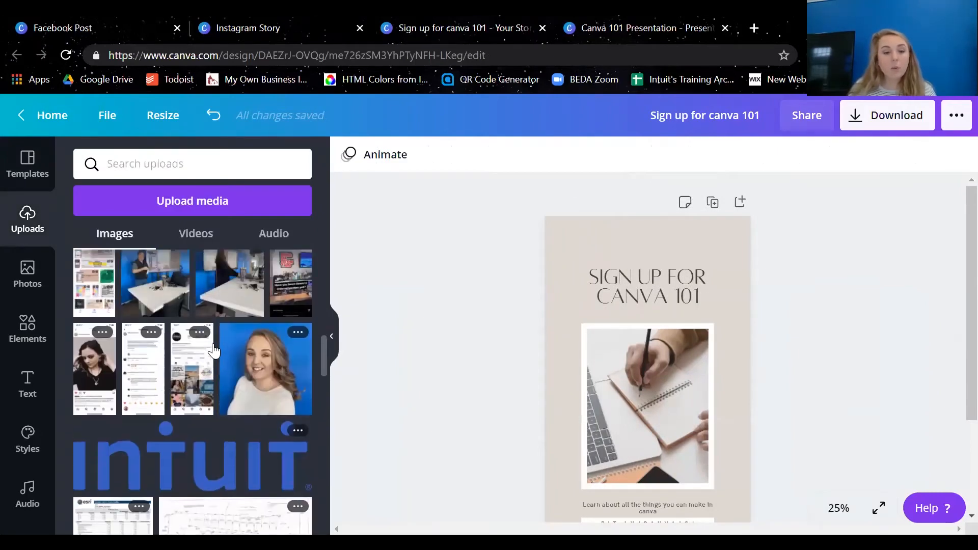
click(180, 481)
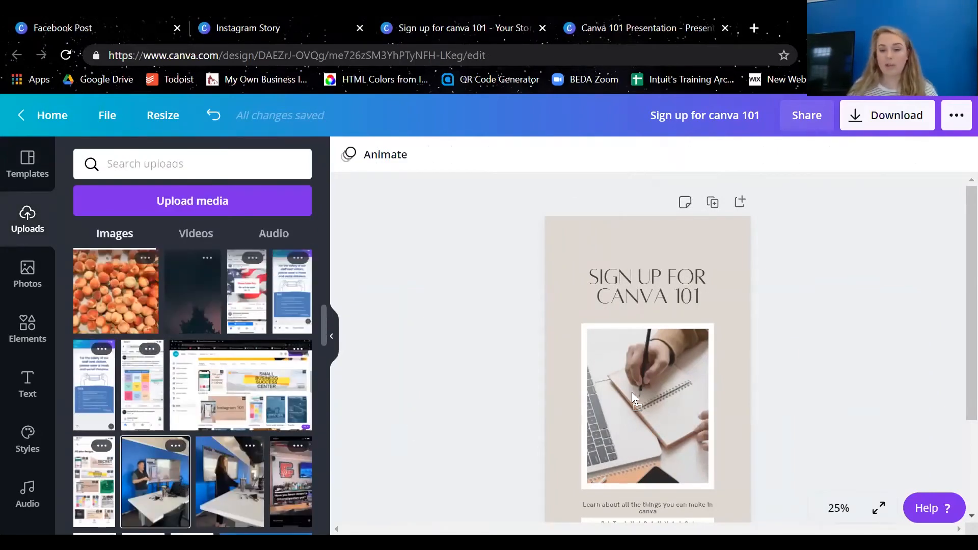
Enlarge and reposition the photo inside its frame so the crop centres on the presenter and the phone on the screen
double_click(647, 422)
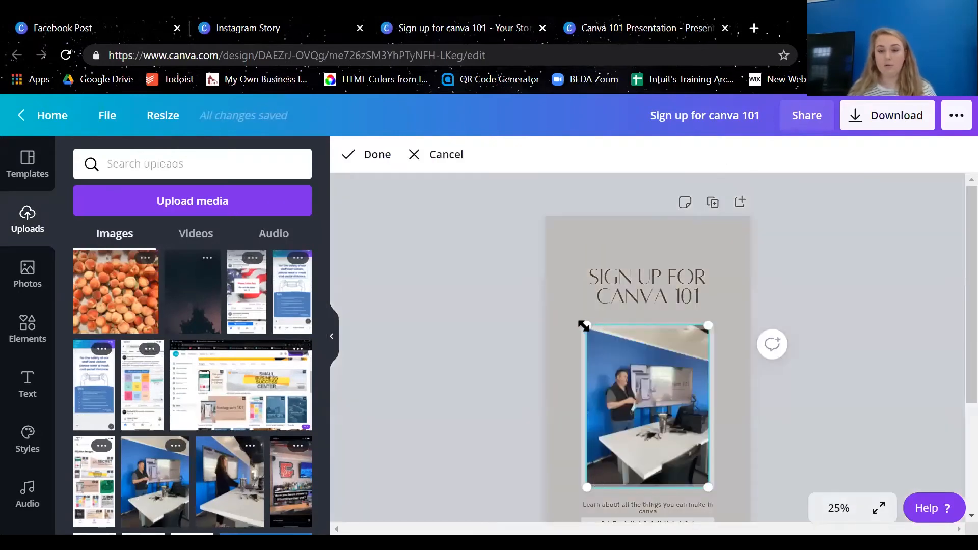
drag(586, 327, 403, 198)
drag(647, 430, 700, 486)
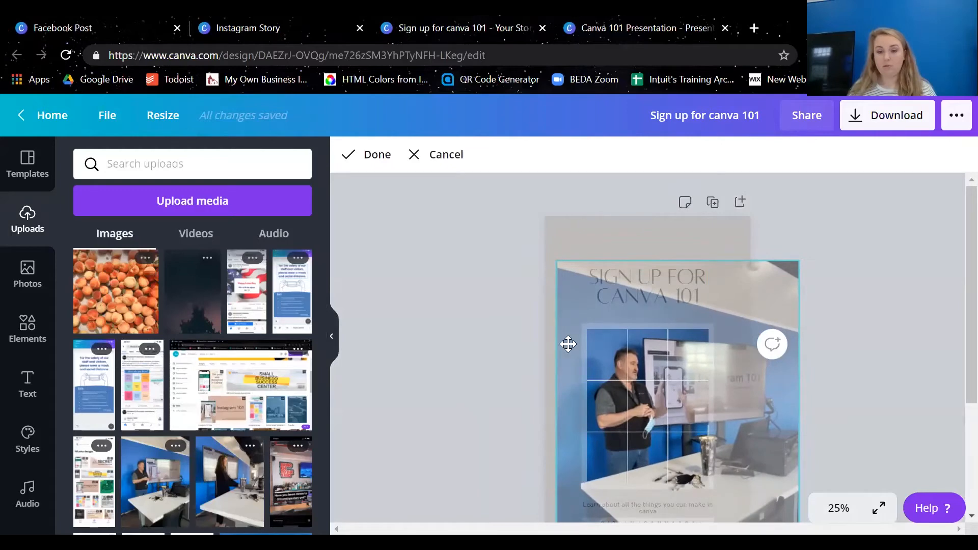
click(363, 155)
click(524, 395)
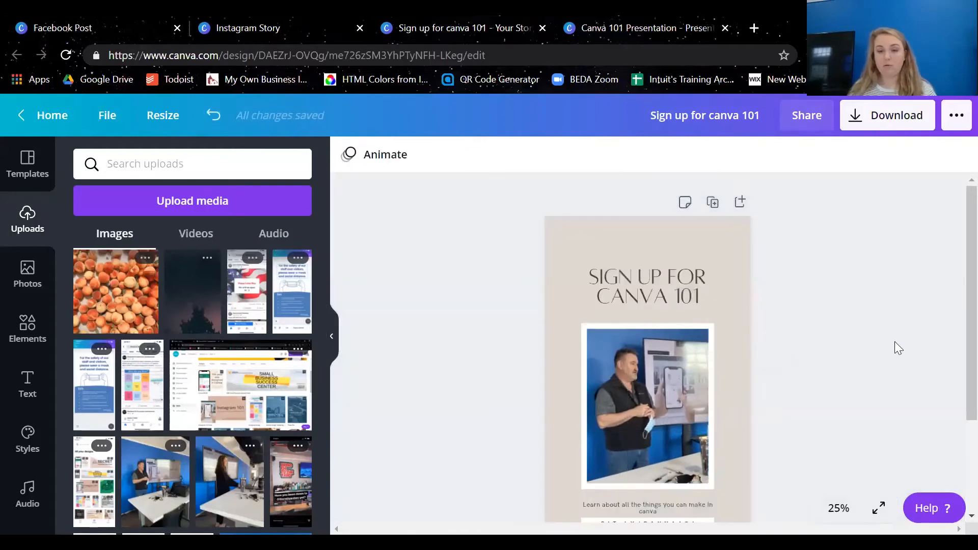
Replace the plain beige page background with the recently used grey brick wall background
click(640, 234)
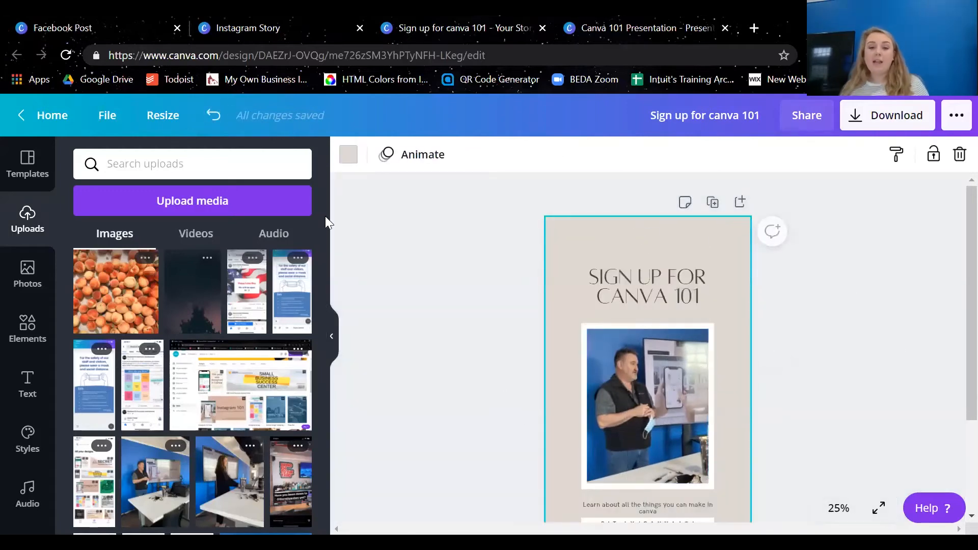
click(347, 155)
click(28, 224)
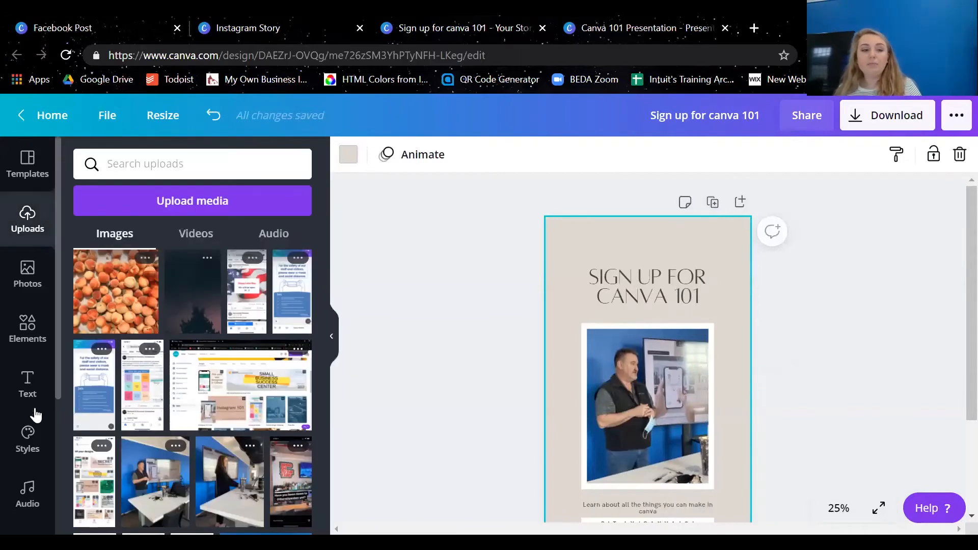
scroll(34, 387, down, 3)
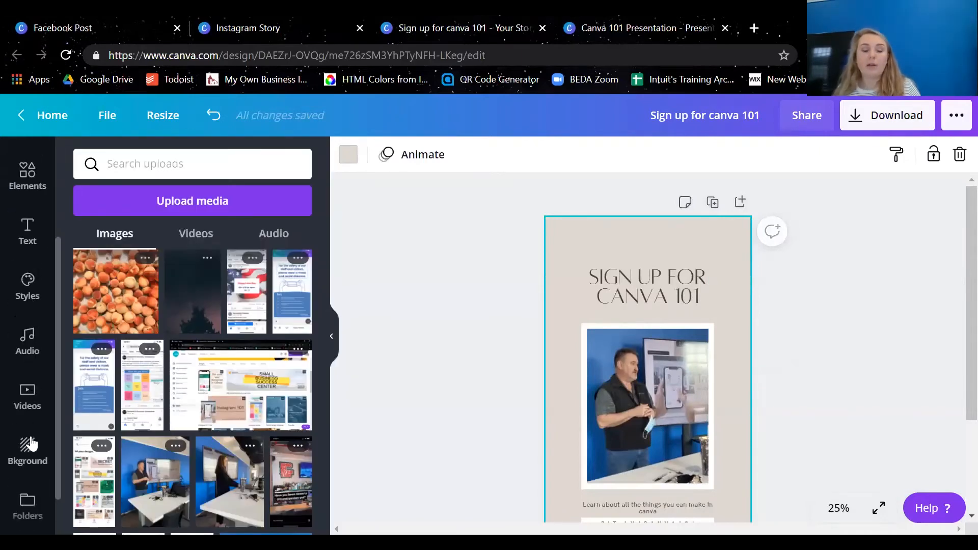
click(27, 449)
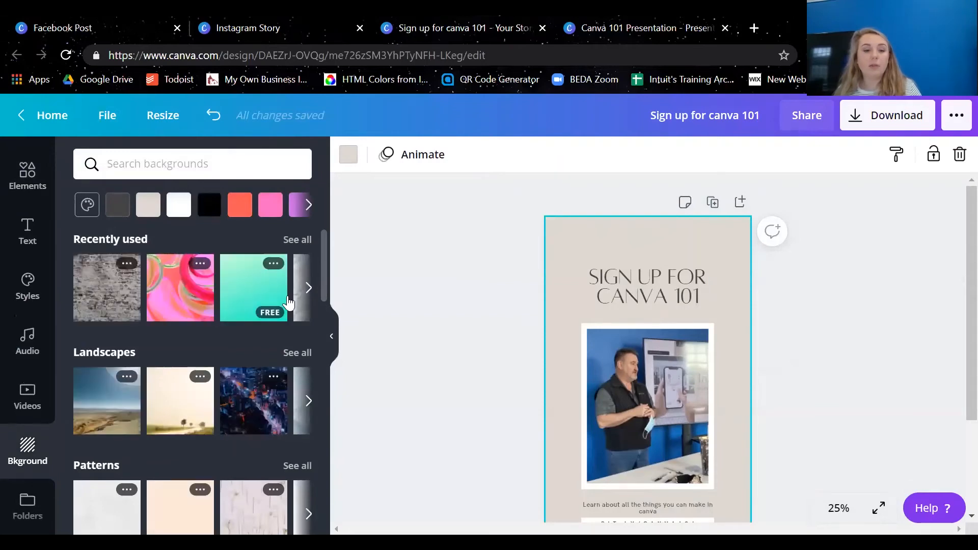
drag(78, 275, 569, 240)
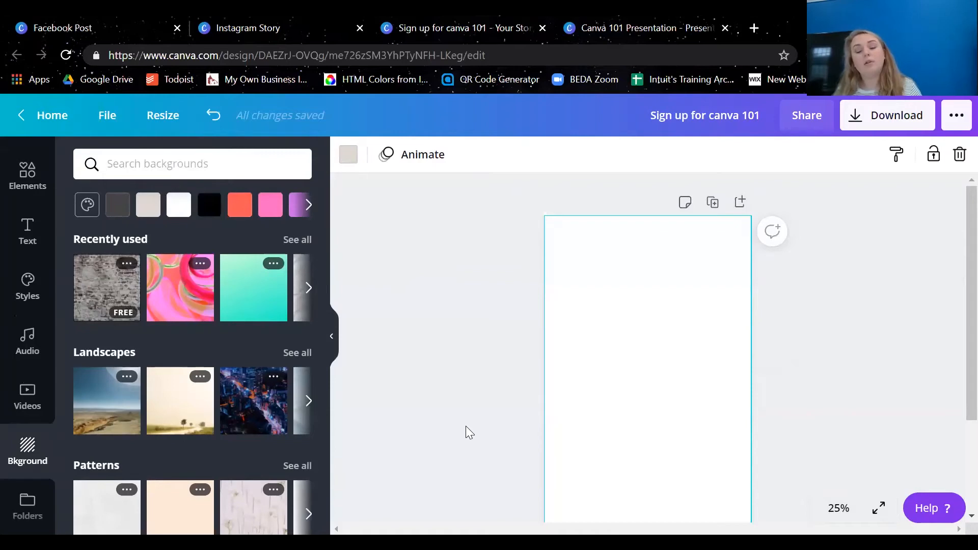
Change the SIGN UP FOR CANVA 101 heading's text color to the white document color
click(660, 282)
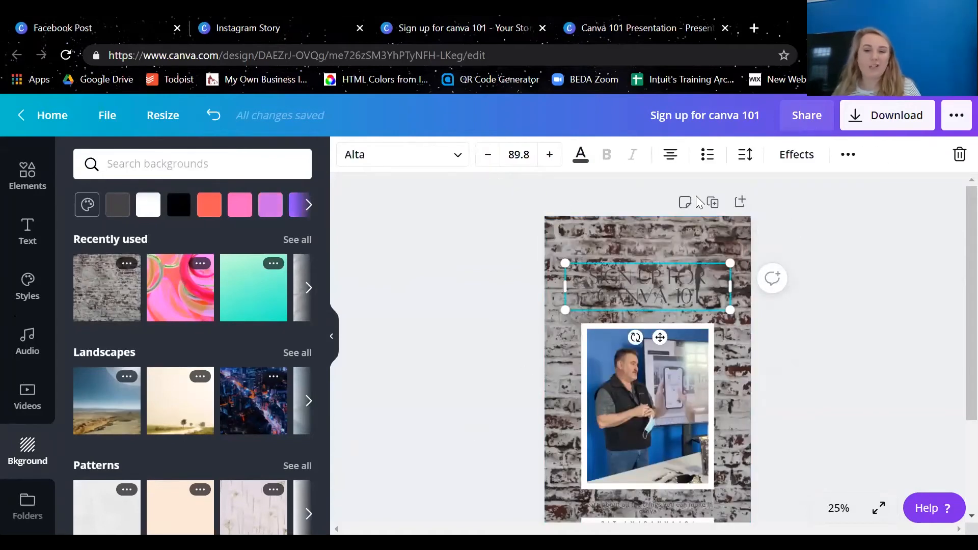
click(580, 162)
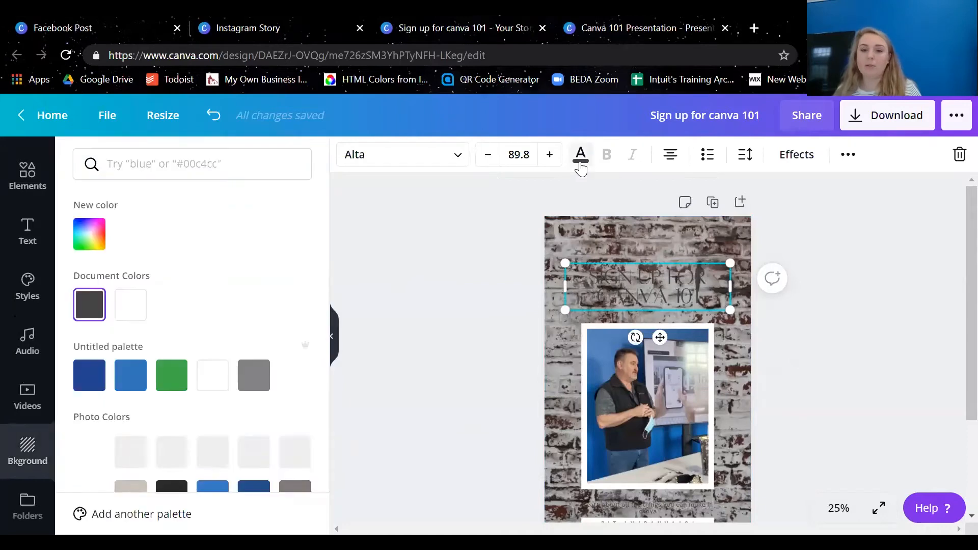
click(132, 305)
click(486, 328)
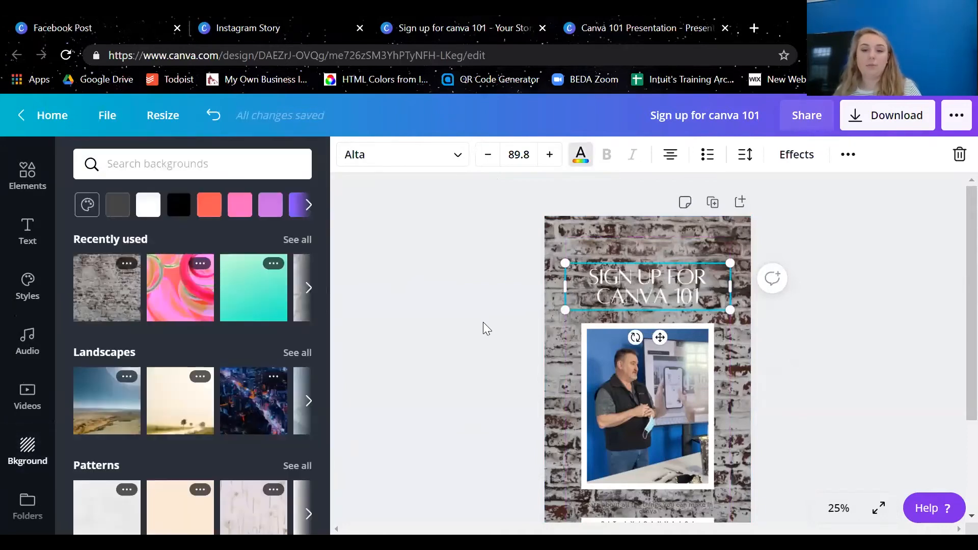
Change the description text below the photo to the white document color
scroll(955, 394, down, 3)
click(660, 374)
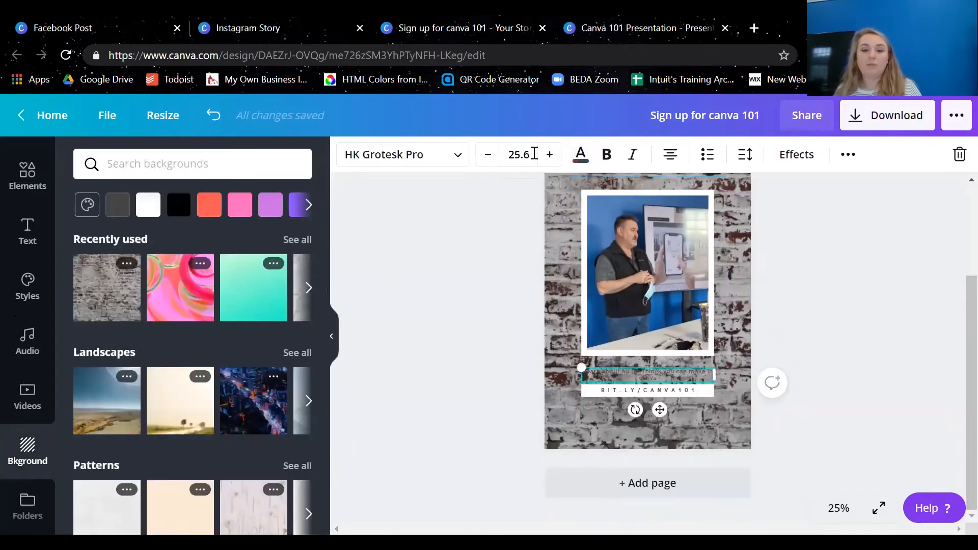
click(582, 156)
click(142, 304)
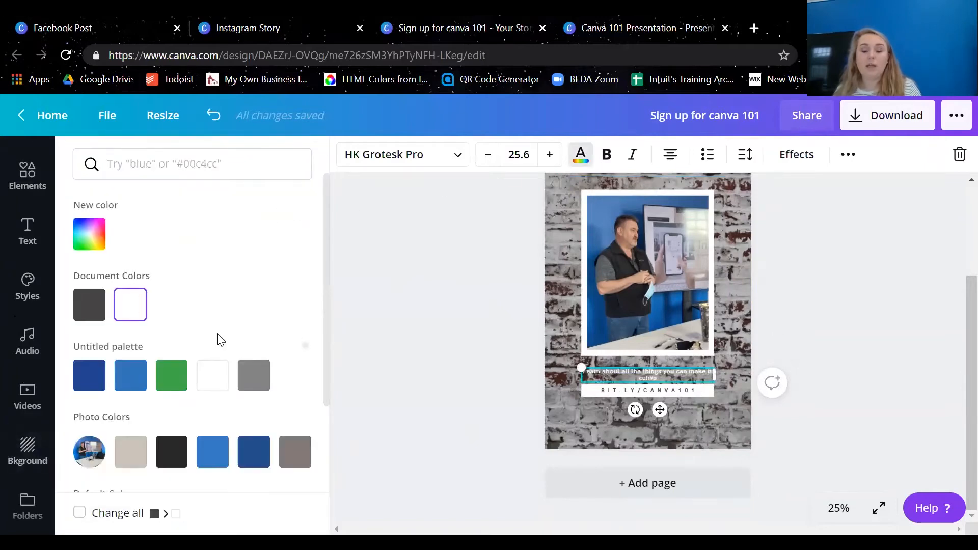
Add the recently used solid square to the story and stretch it to cover the whole page
click(373, 395)
scroll(622, 405, up, 2)
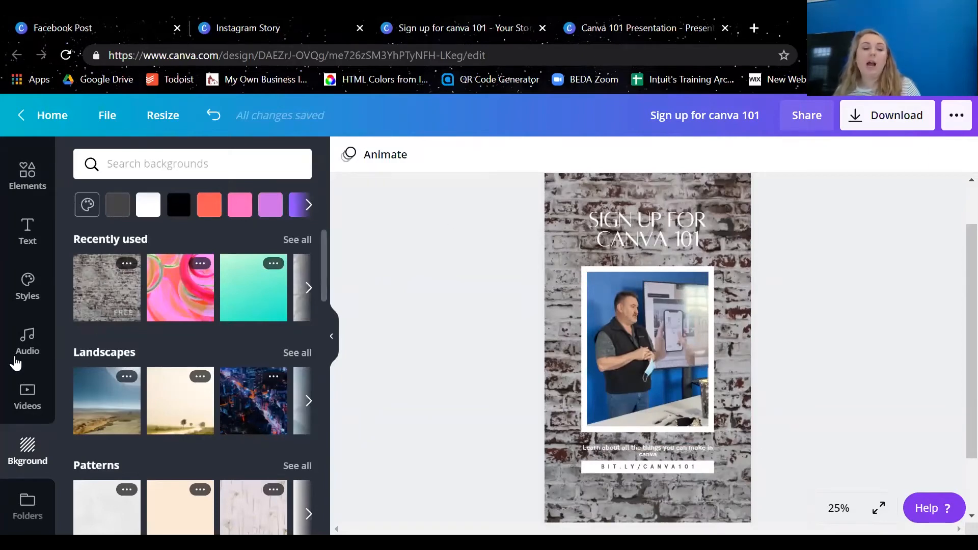
scroll(11, 379, up, 3)
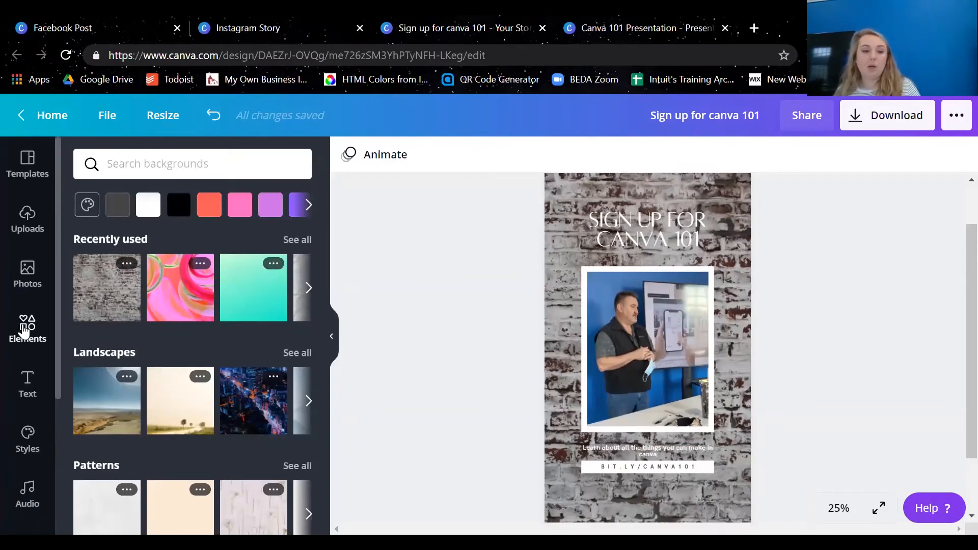
click(23, 328)
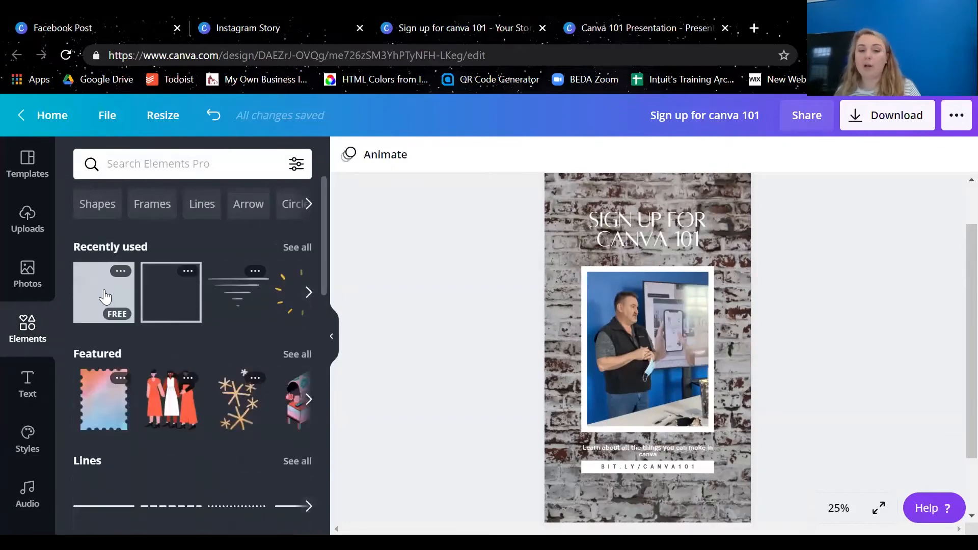
click(156, 310)
drag(640, 319, 614, 244)
scroll(610, 238, up, 1)
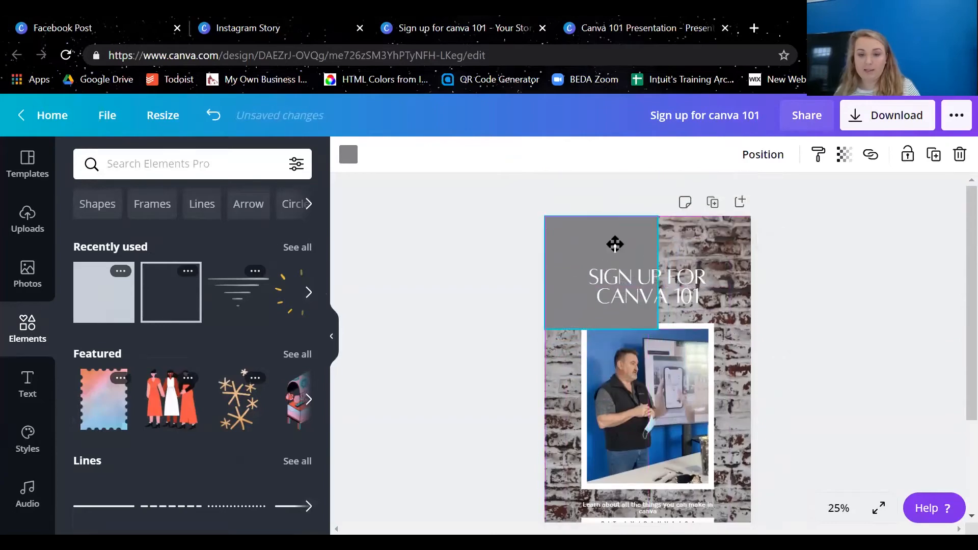
drag(737, 270, 752, 270)
drag(656, 375, 669, 451)
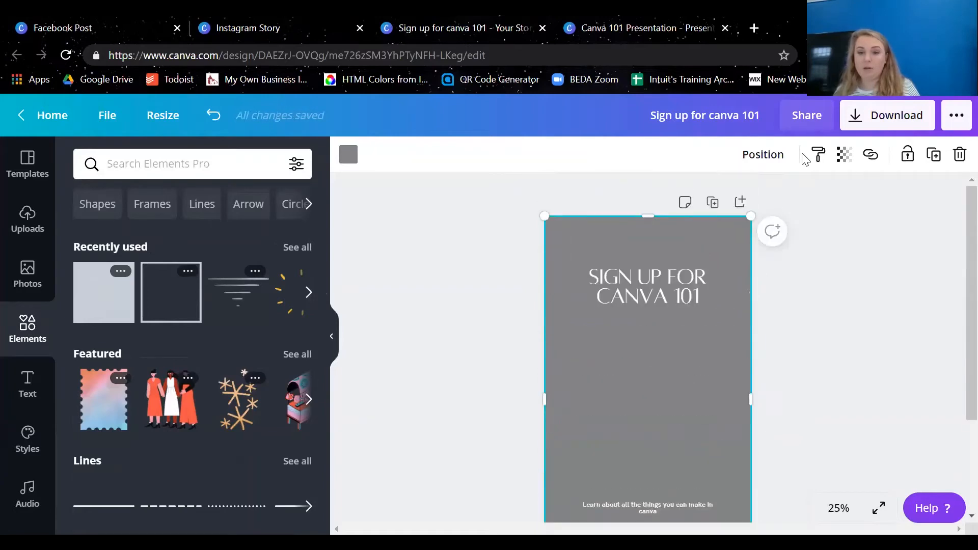
Send the full-page grey rectangle one layer backward and set its transparency to 43
click(769, 156)
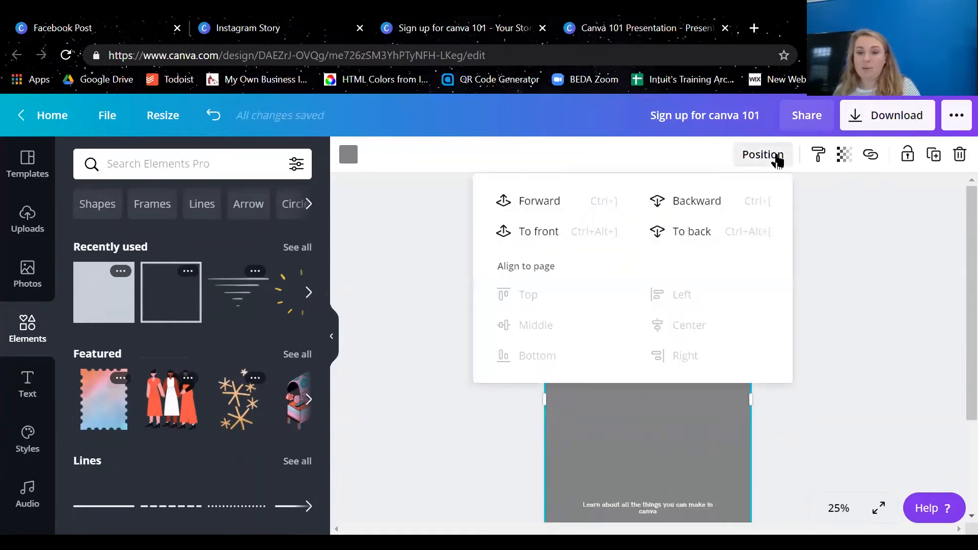
click(710, 201)
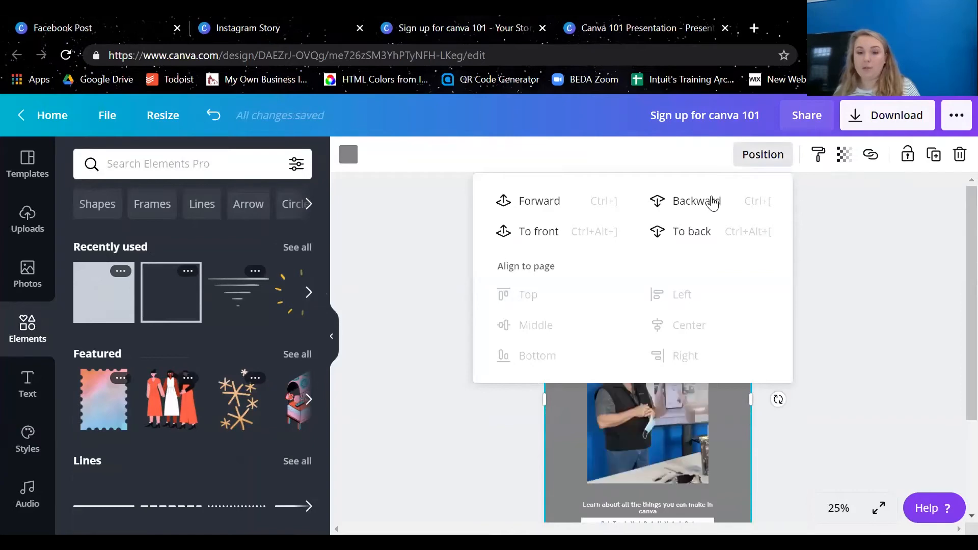
click(926, 269)
click(844, 155)
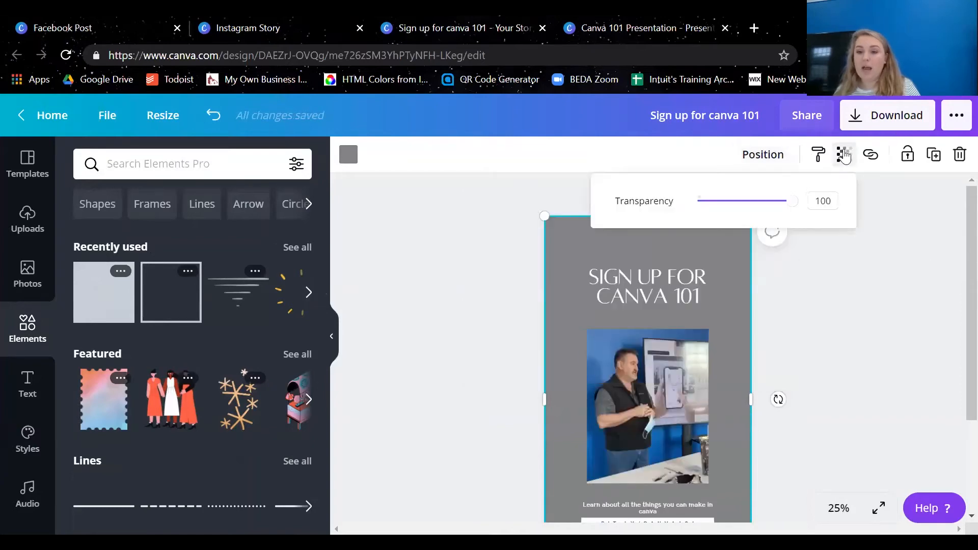
drag(785, 201, 738, 201)
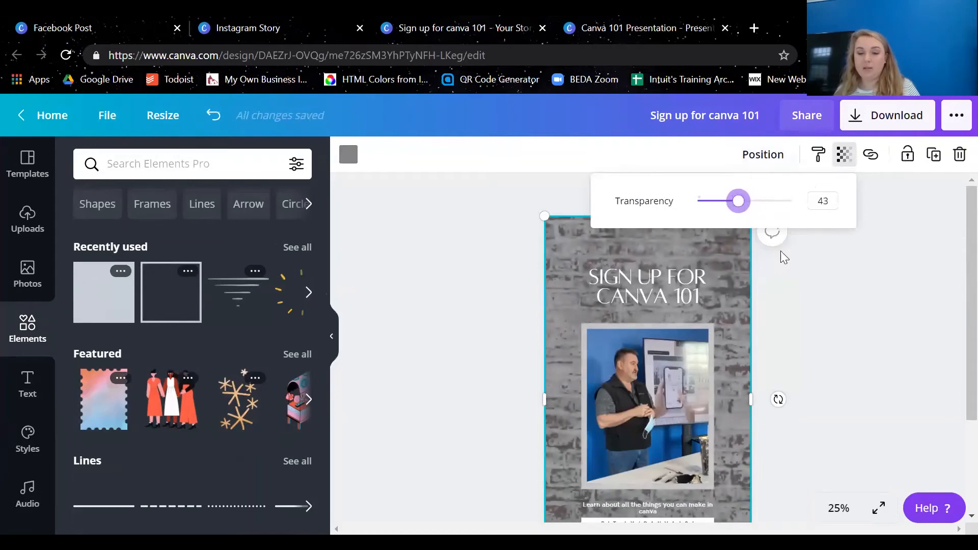
Try the black photo color and the palette's white on the overlay, settling on the dark grey document color
click(348, 154)
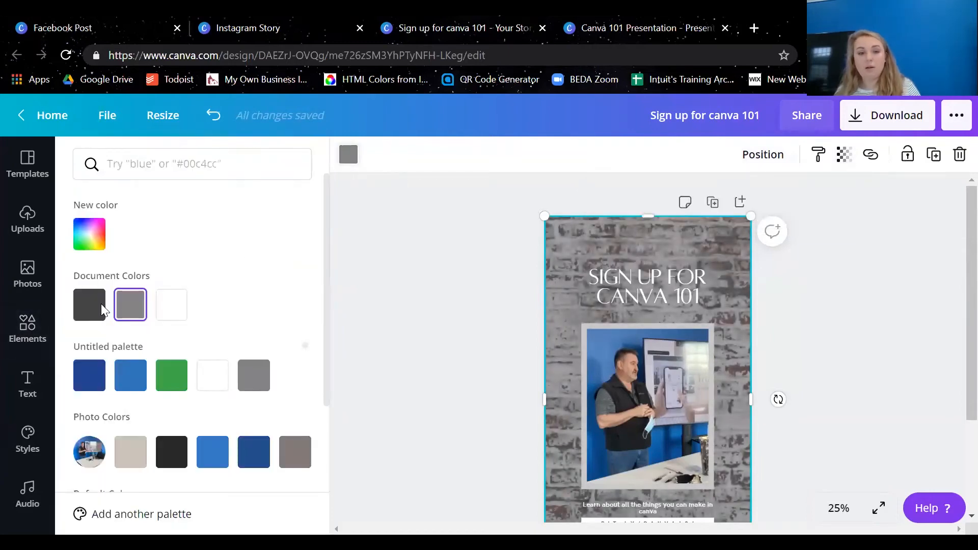
click(171, 453)
scroll(202, 407, down, 3)
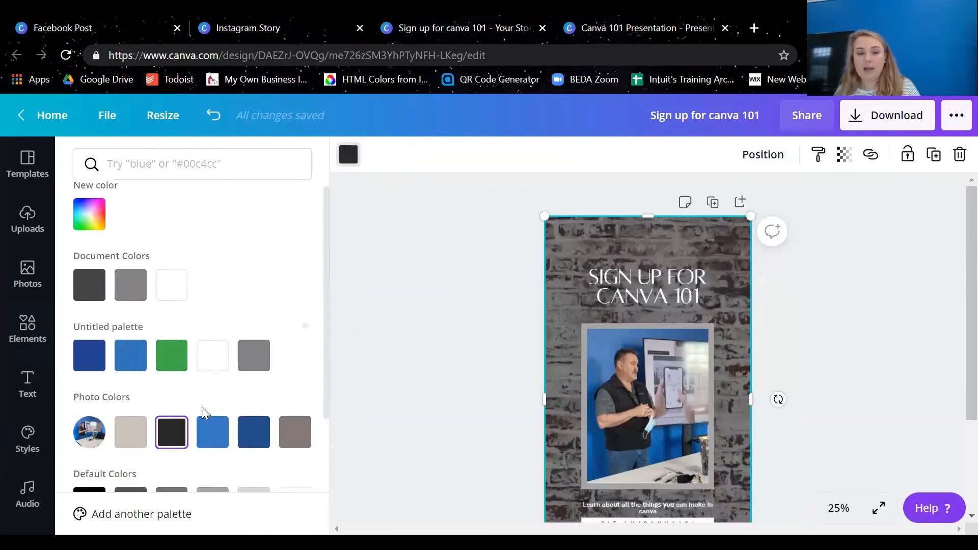
click(225, 304)
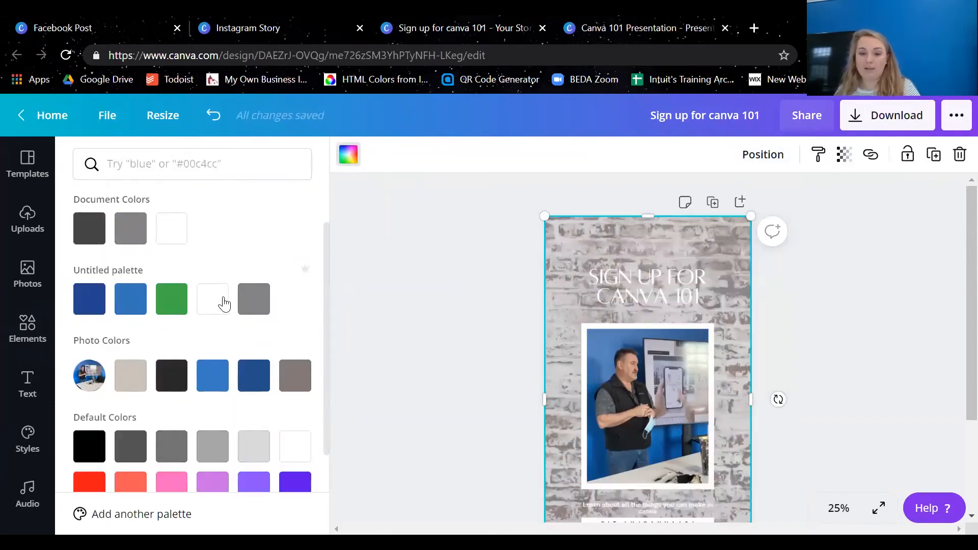
click(89, 228)
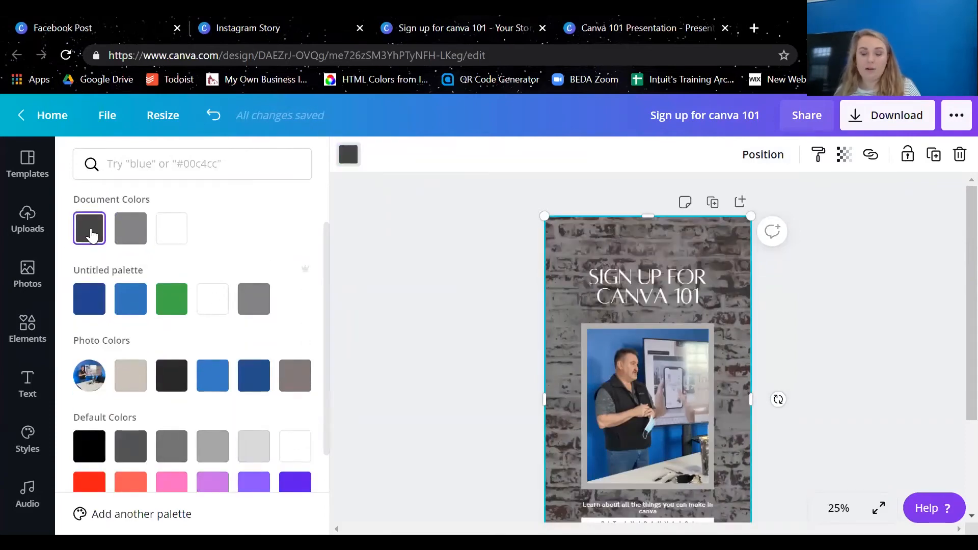
click(460, 300)
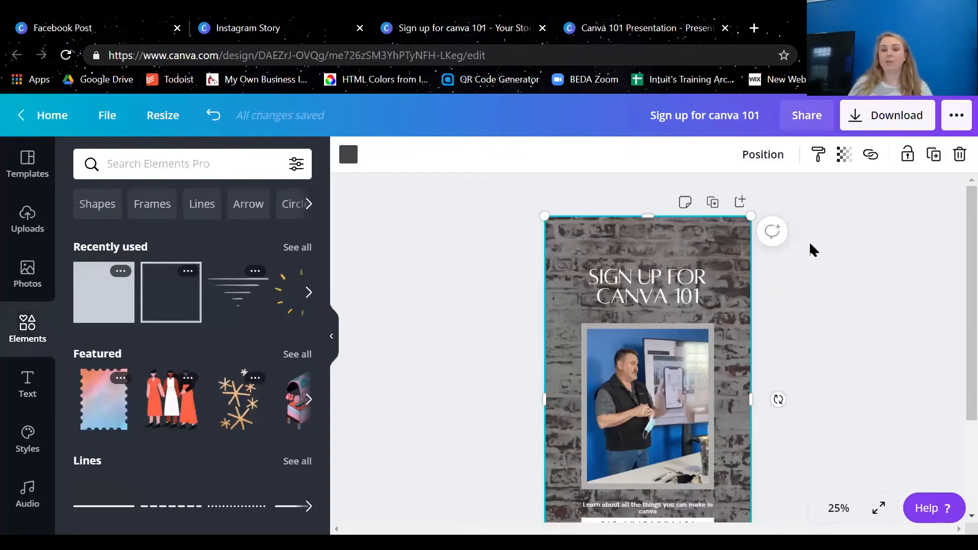
scroll(841, 254, down, 2)
click(899, 247)
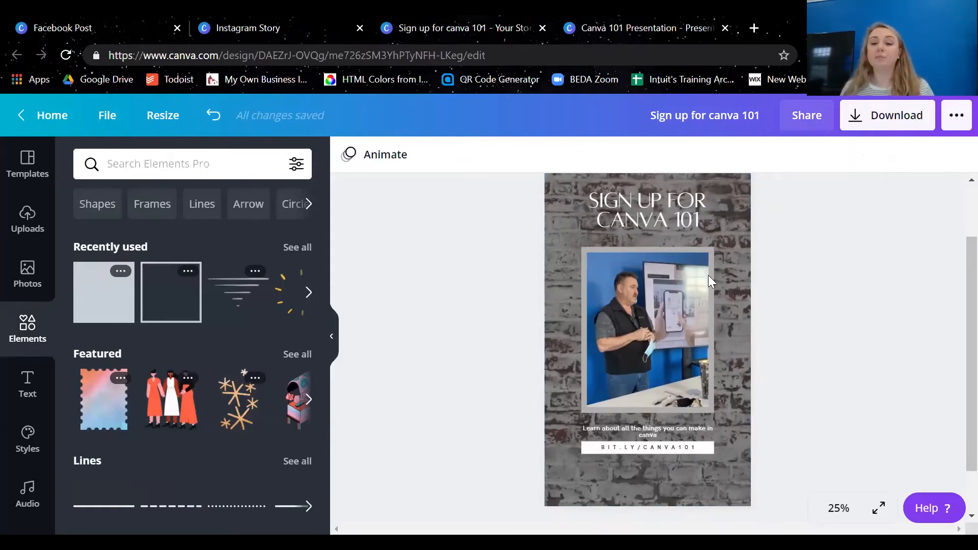
Send the dark overlay behind the photo frame and all other elements, keeping it aligned with the page edges
scroll(702, 282, up, 2)
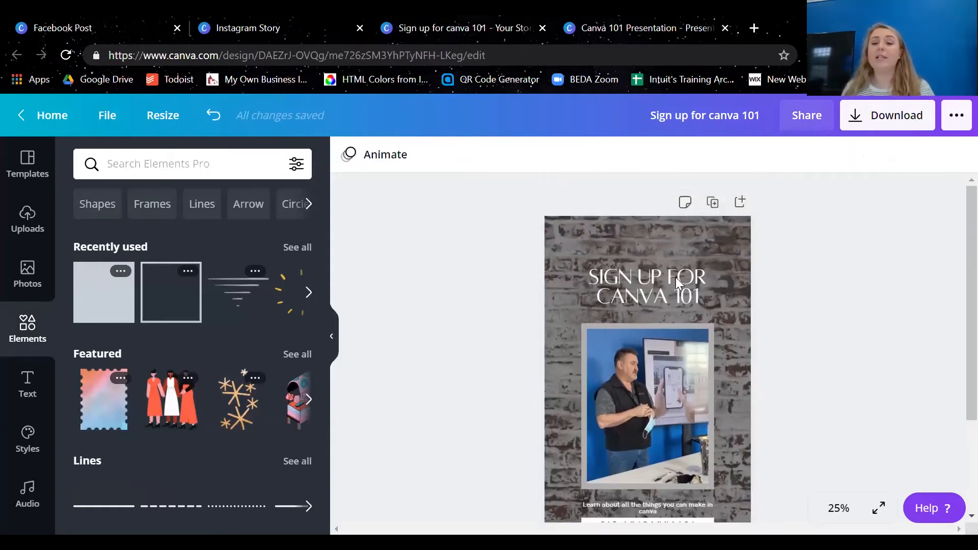
click(661, 248)
click(763, 155)
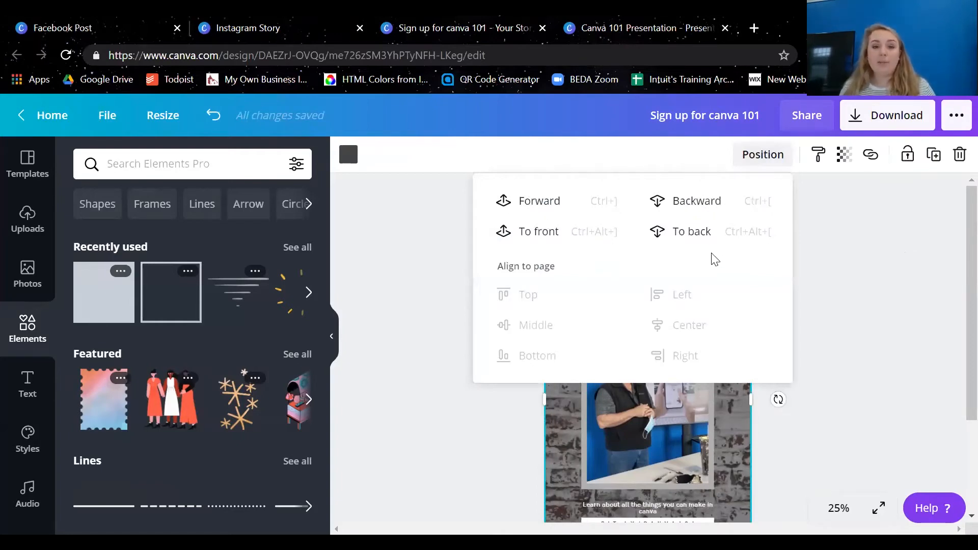
click(577, 445)
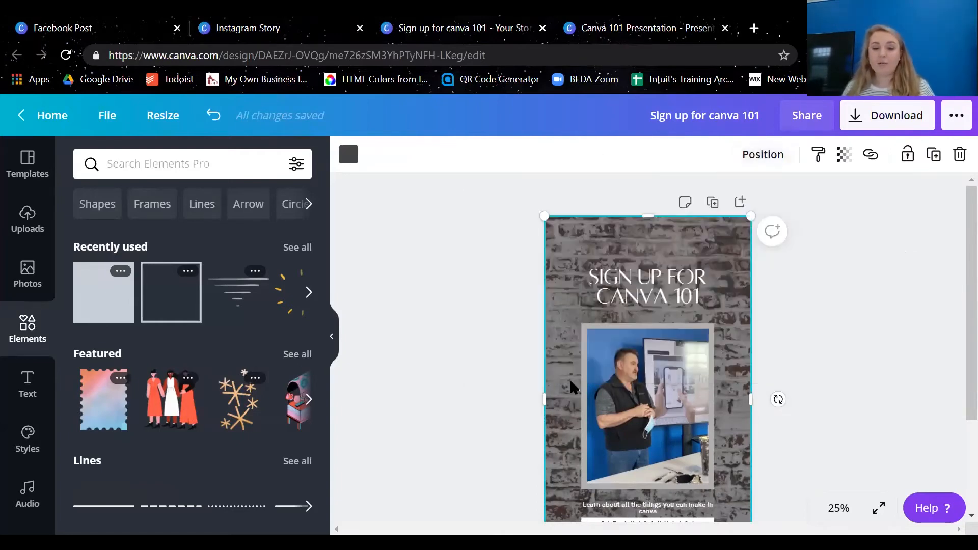
drag(570, 387, 584, 328)
click(774, 161)
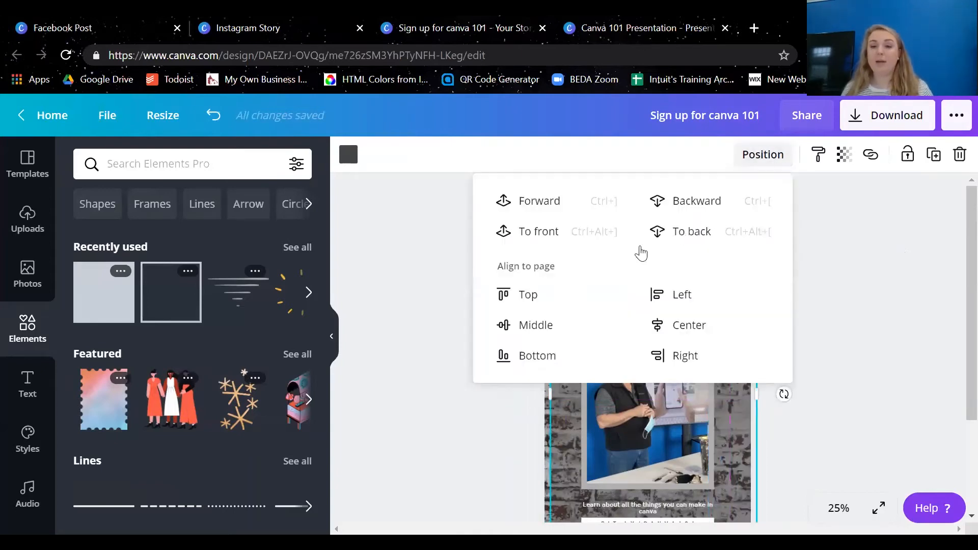
click(691, 231)
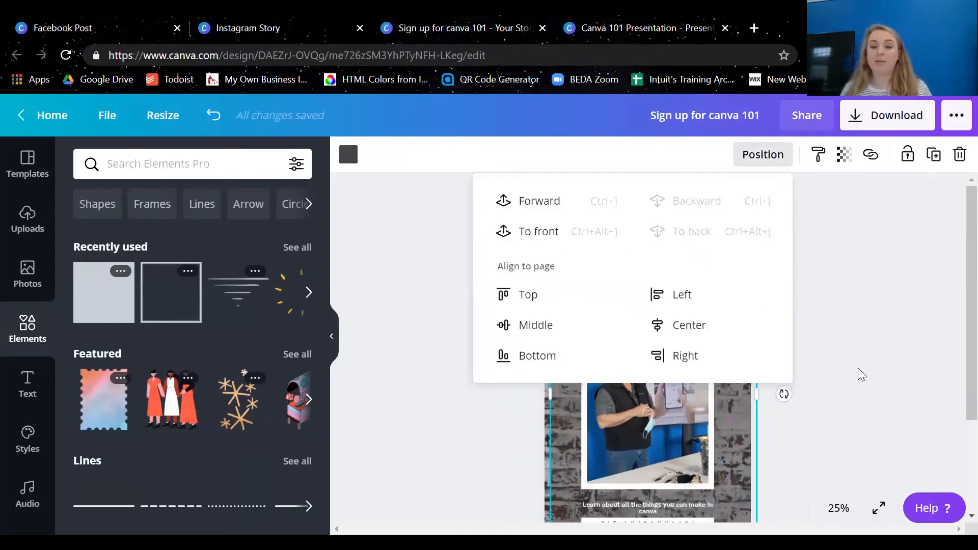
click(858, 365)
drag(670, 235, 654, 228)
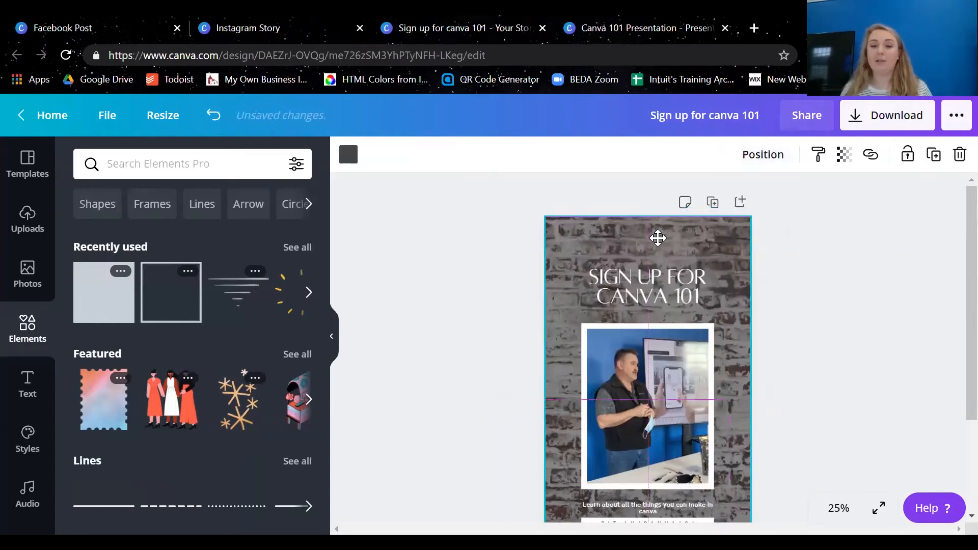
Bring the dark overlay in front of all elements and return it to the back
click(773, 156)
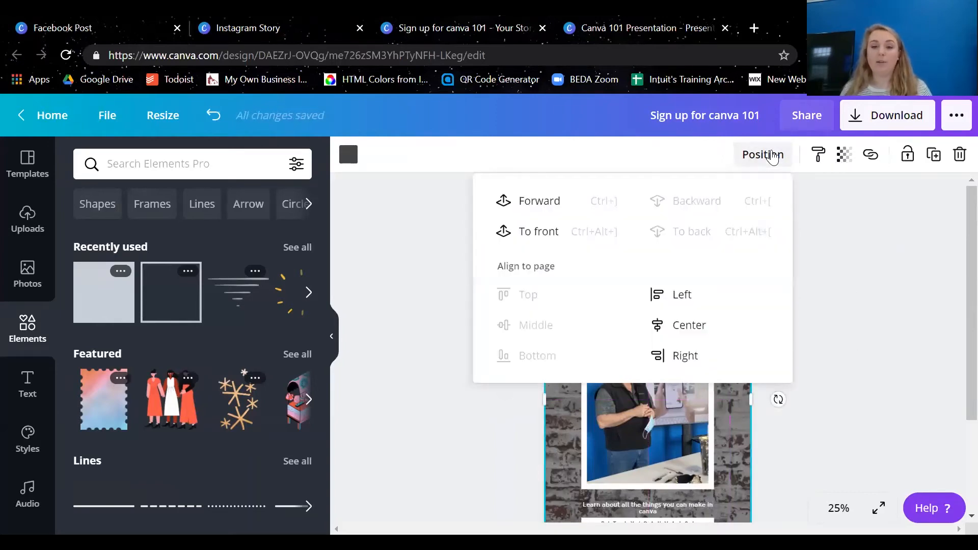
click(538, 233)
click(835, 335)
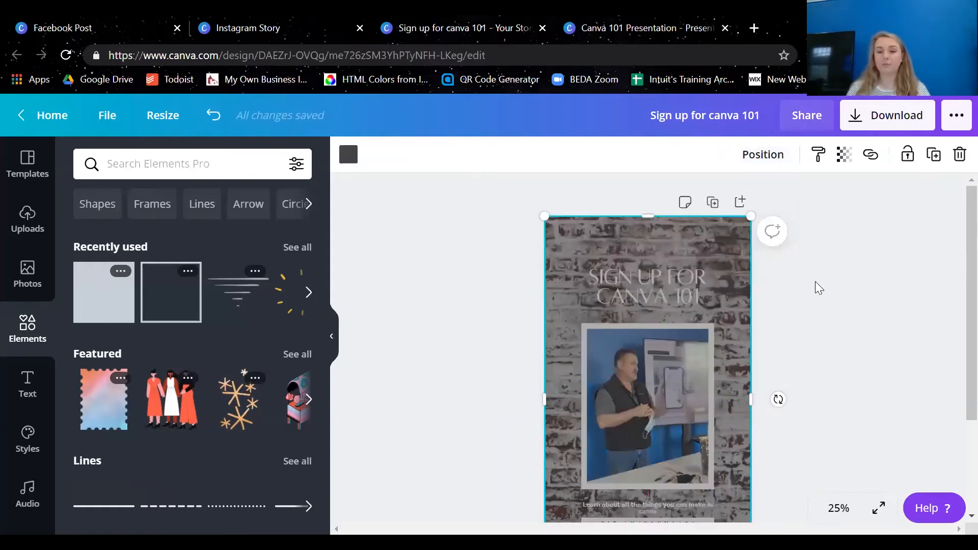
click(770, 155)
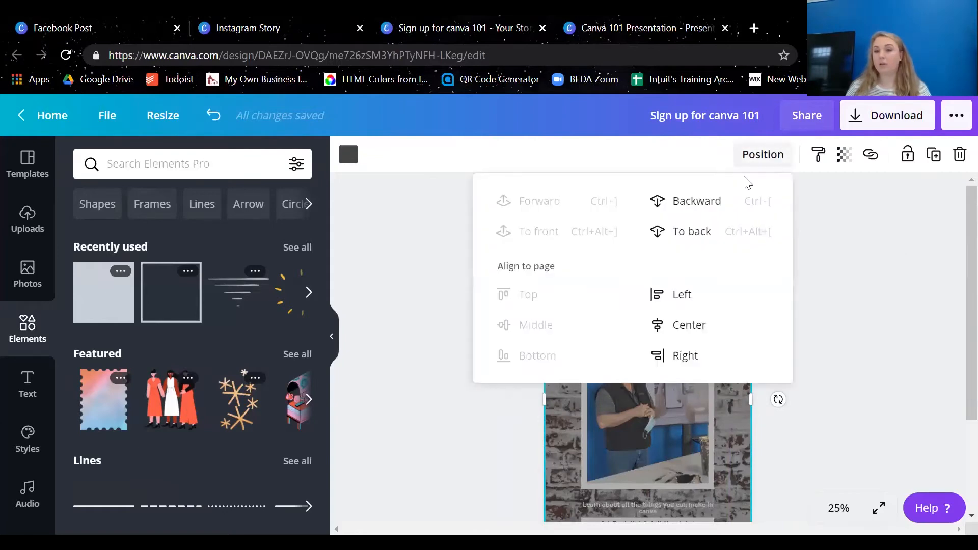
click(706, 232)
click(857, 287)
click(830, 247)
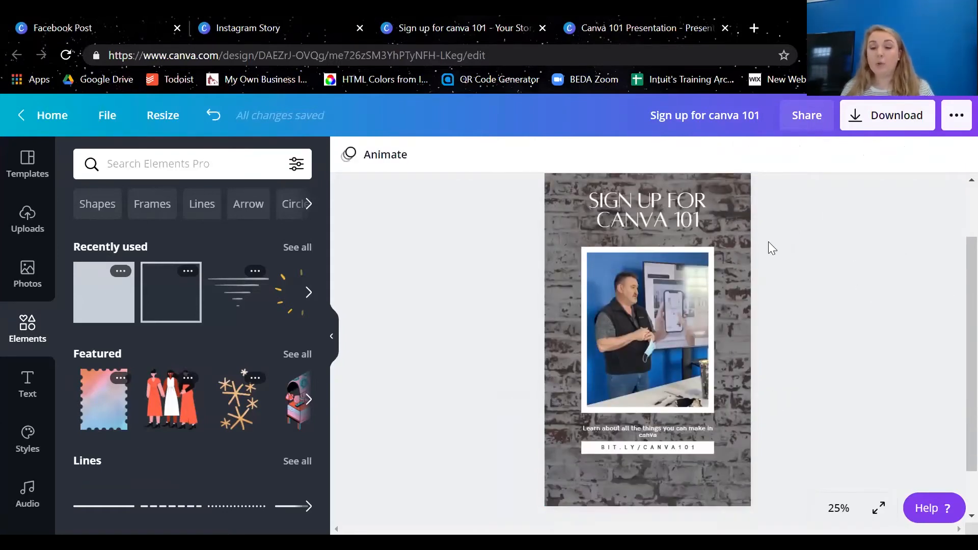
Select the heading, photo, description and link together and align them to their common horizontal center
scroll(768, 241, up, 1)
click(673, 284)
scroll(673, 283, down, 1)
shift+click(693, 314)
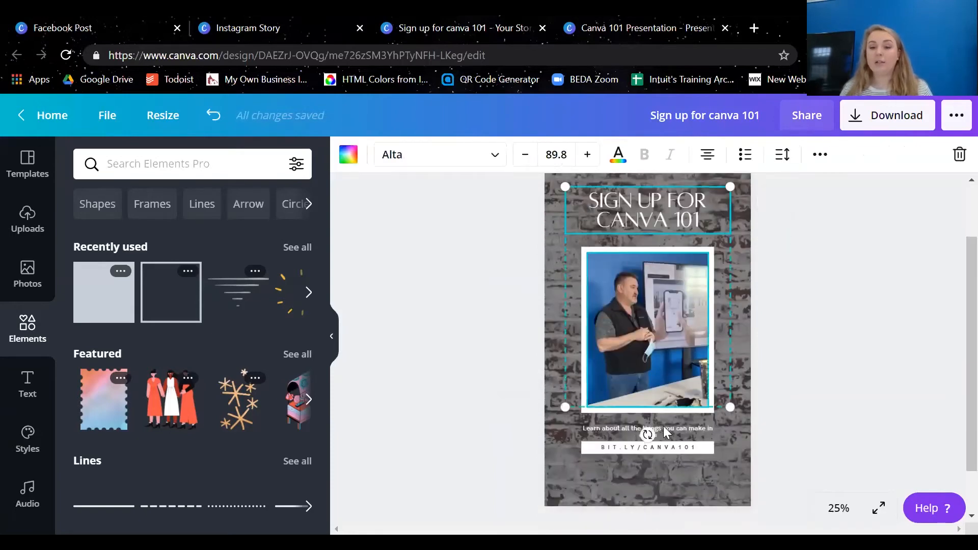
shift+click(665, 430)
shift+click(676, 453)
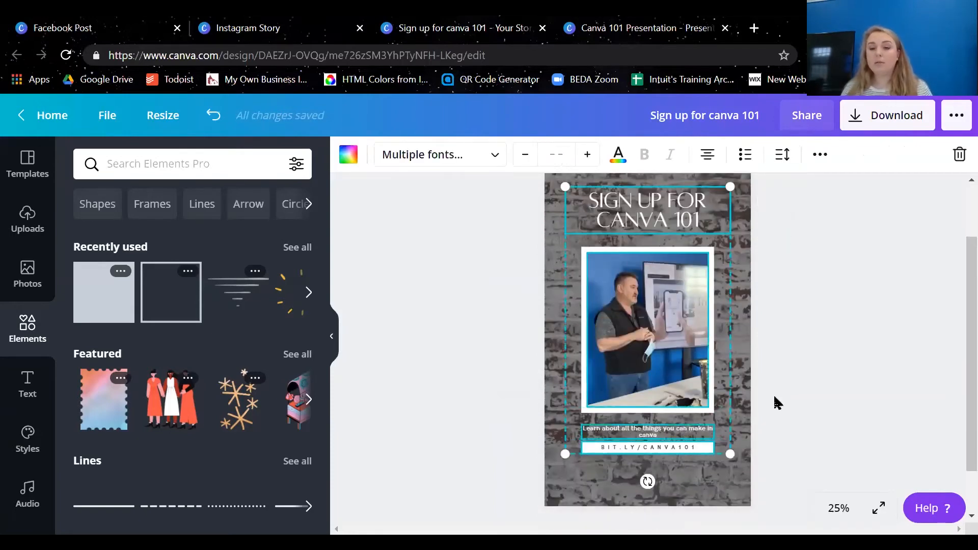
scroll(810, 281, up, 1)
click(819, 154)
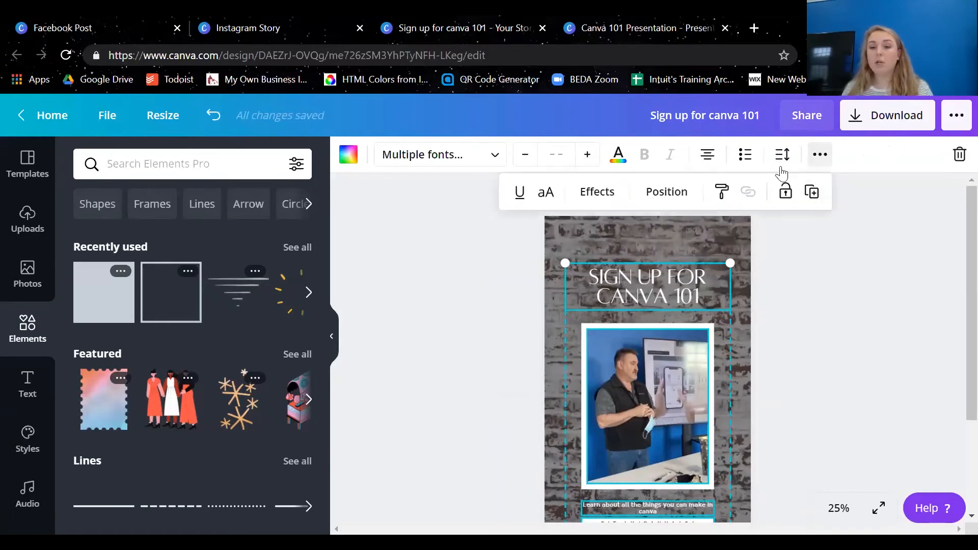
click(670, 192)
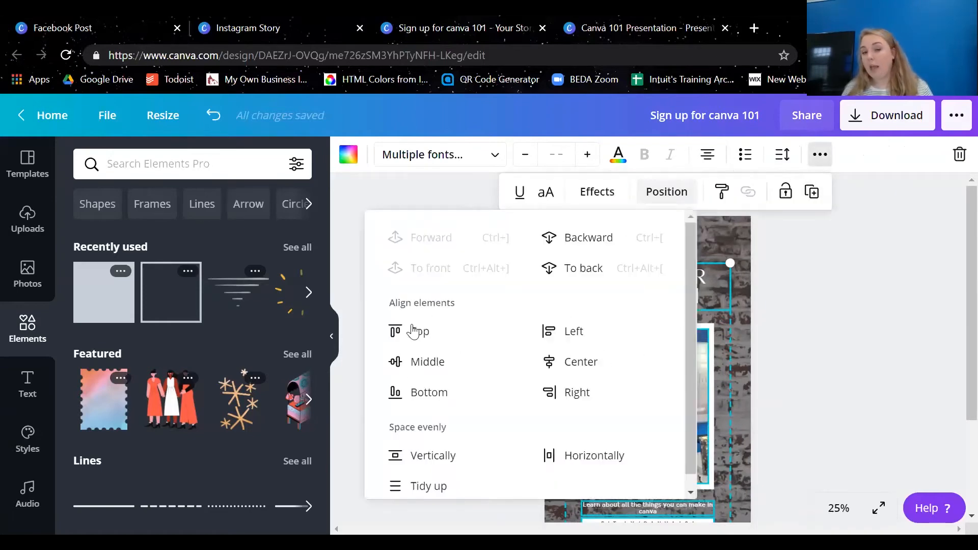
click(583, 377)
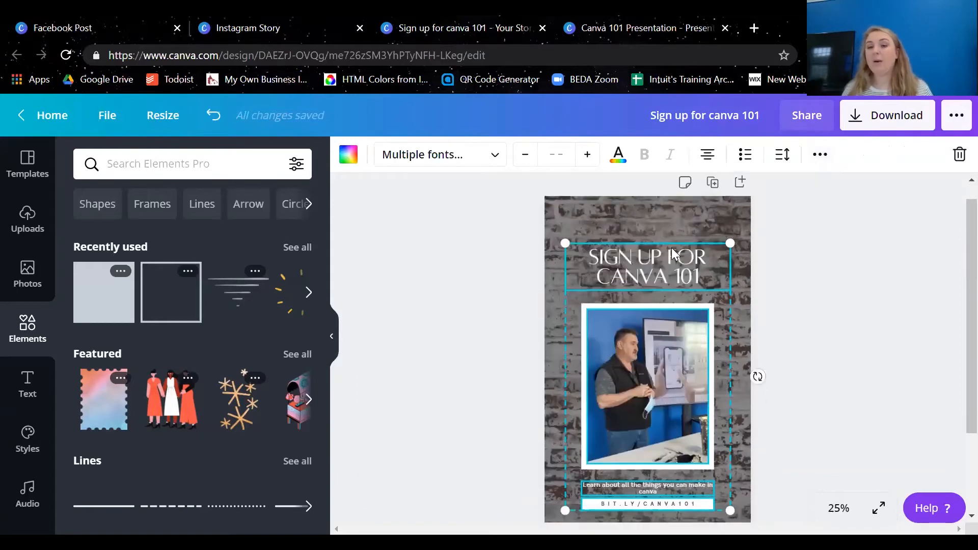
Move the selected heading, photo, description and link slightly down to the page's center guides
scroll(657, 255, down, 2)
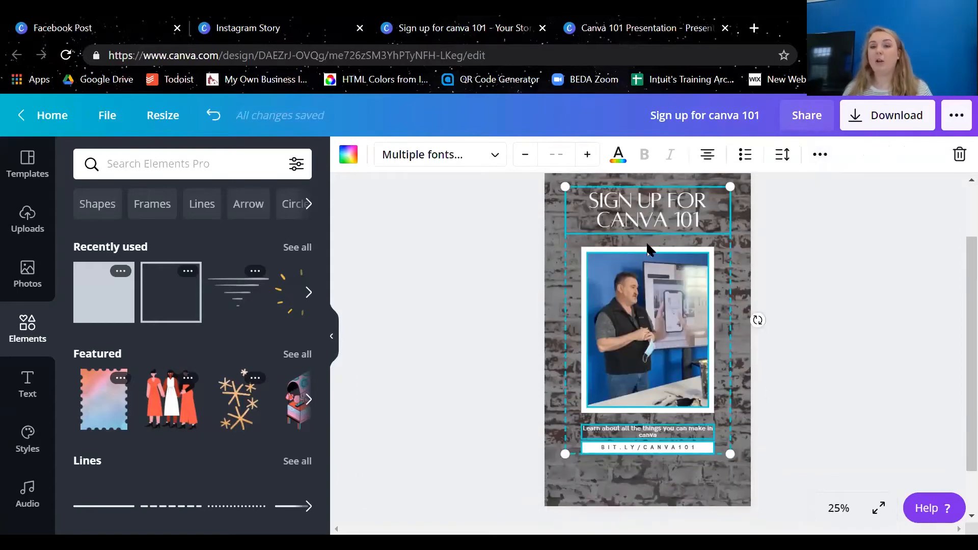
drag(637, 312, 641, 312)
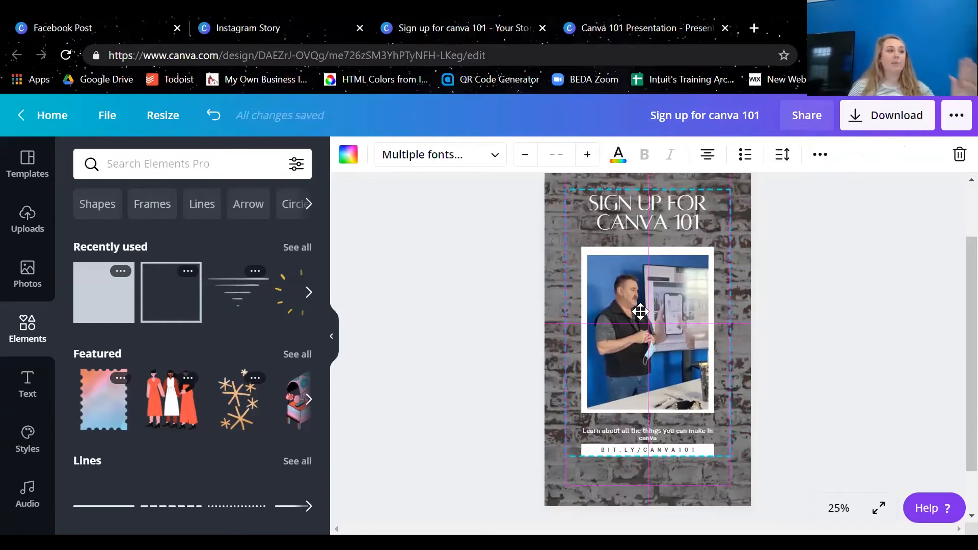
click(640, 311)
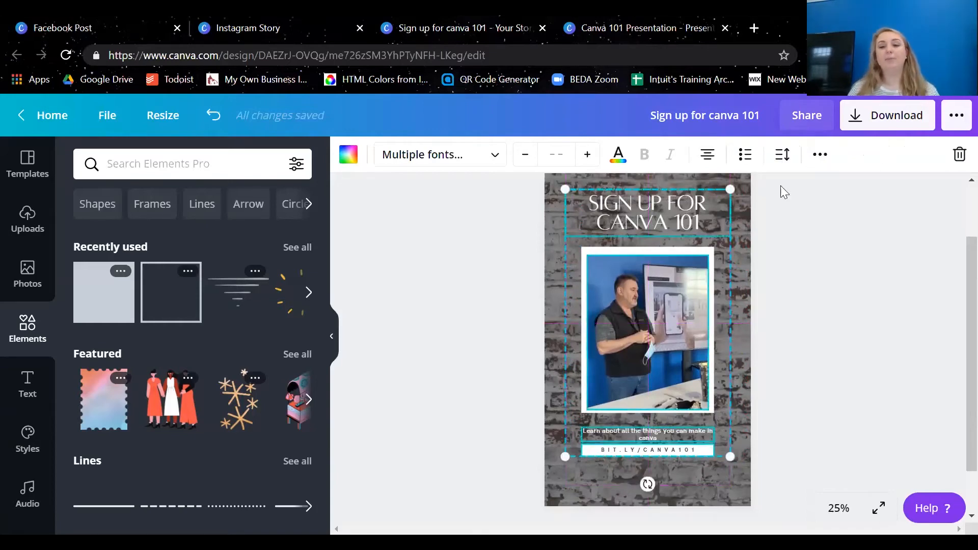
Space the selected heading, photo, description and link evenly in the vertical direction
click(820, 155)
click(670, 194)
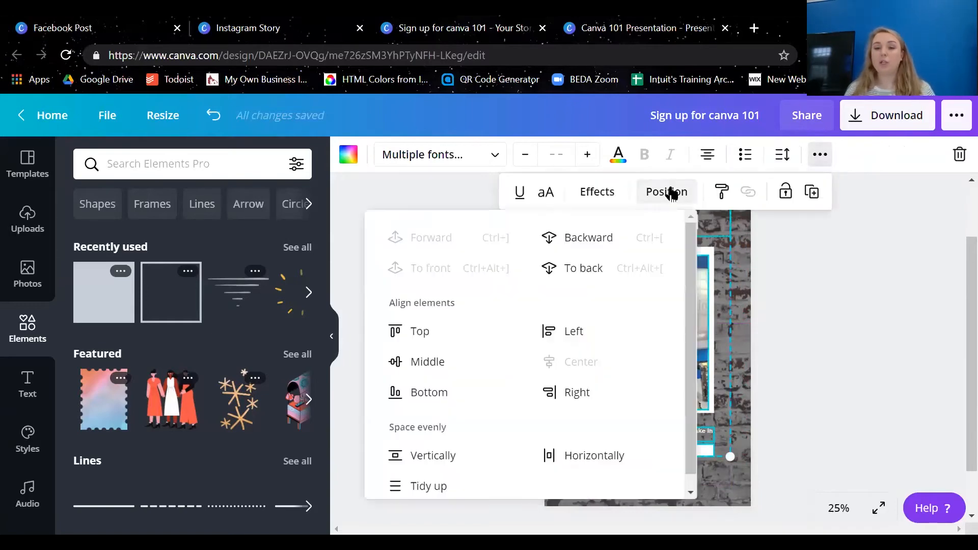
scroll(459, 420, down, 1)
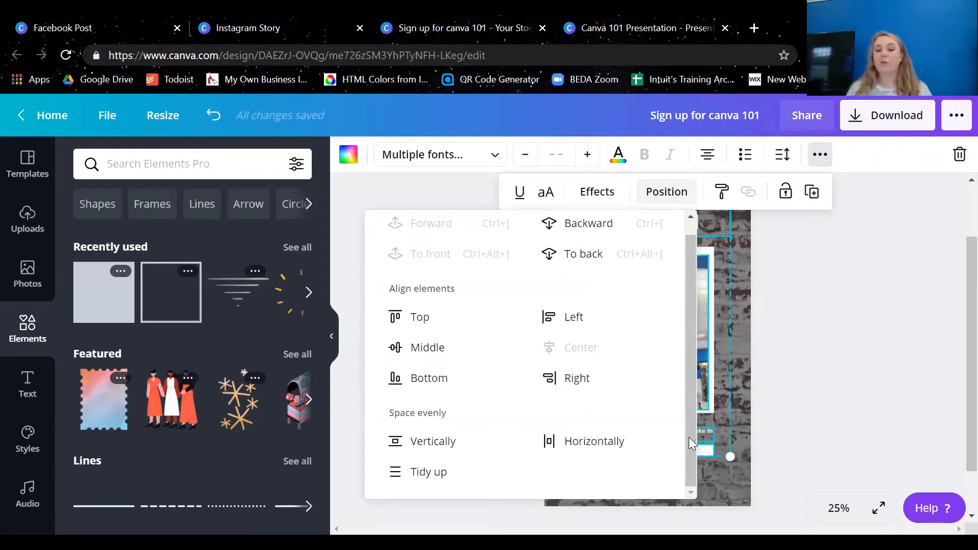
click(433, 447)
click(805, 316)
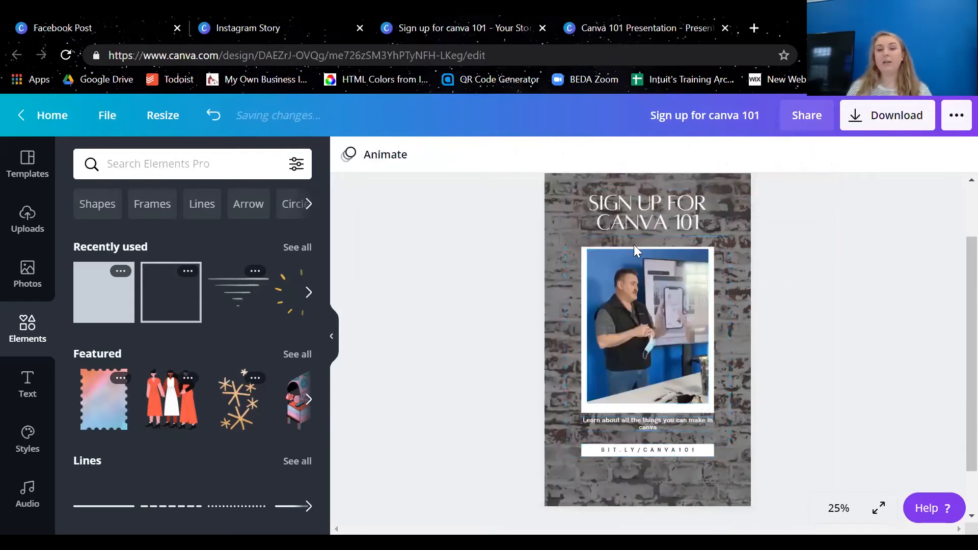
click(650, 430)
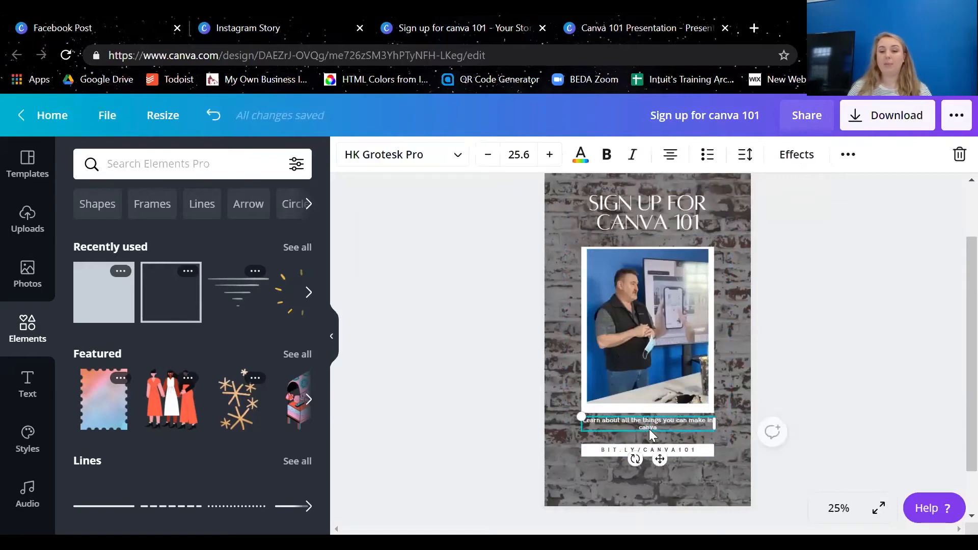
click(609, 451)
click(659, 219)
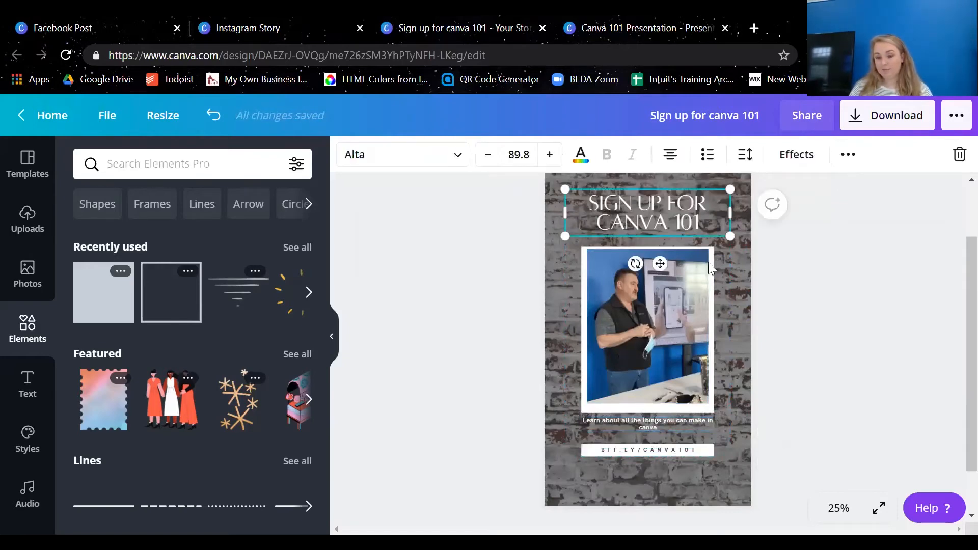
click(696, 303)
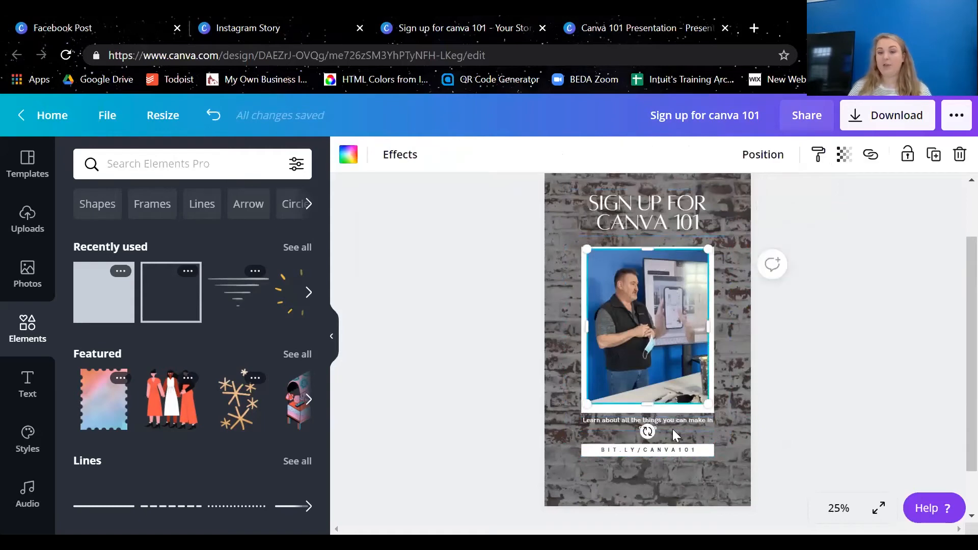
scroll(677, 471, up, 2)
click(917, 252)
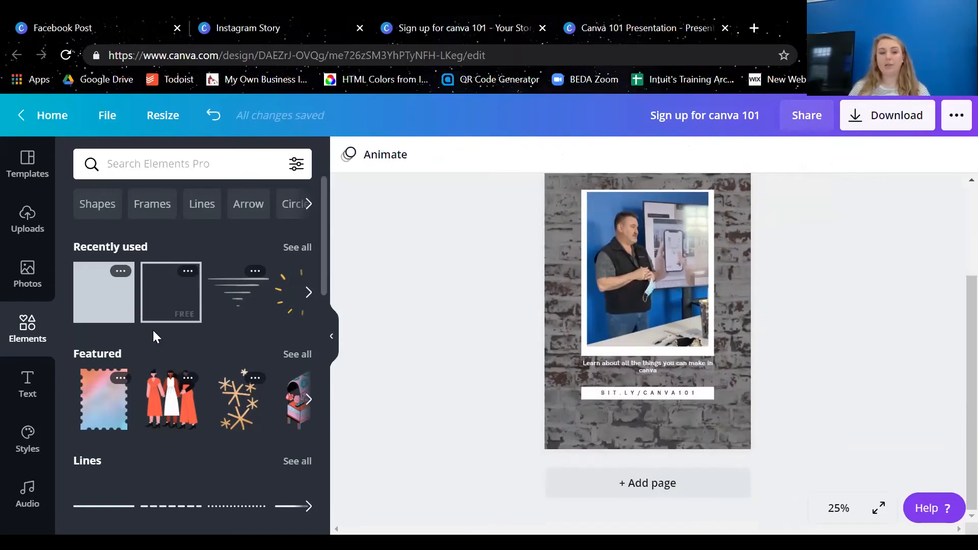
Add a gray square from the recently used elements and shrink it to a small tile in the page's lower-left corner
drag(121, 291, 627, 362)
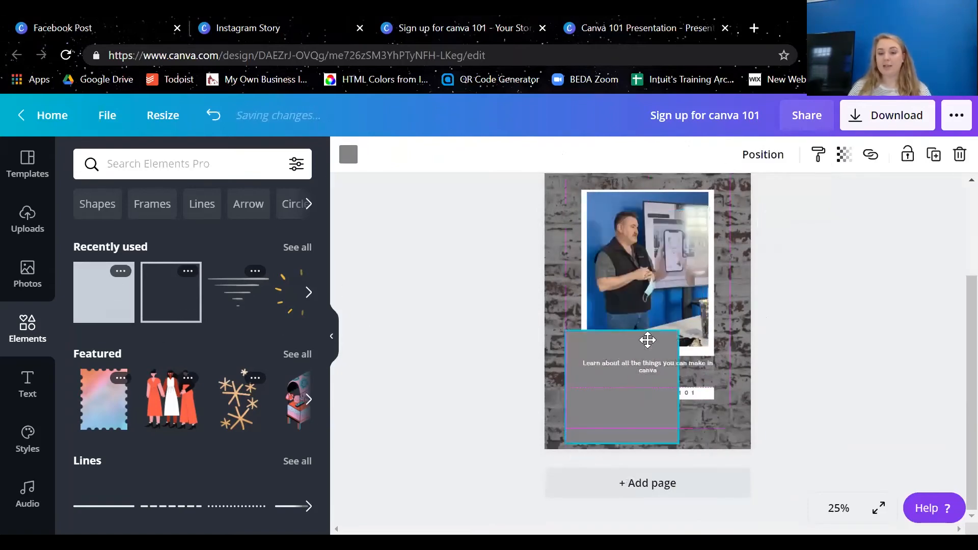
drag(680, 330, 603, 411)
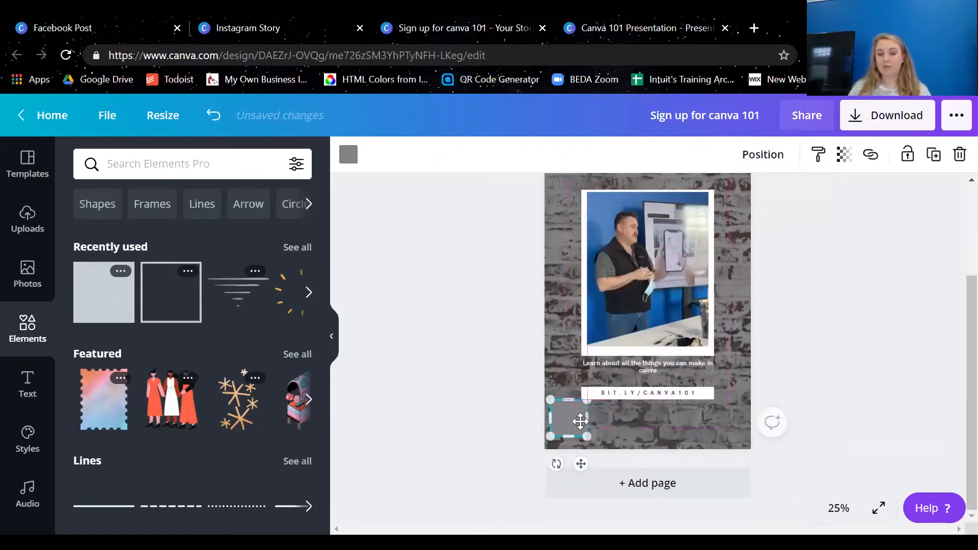
click(104, 292)
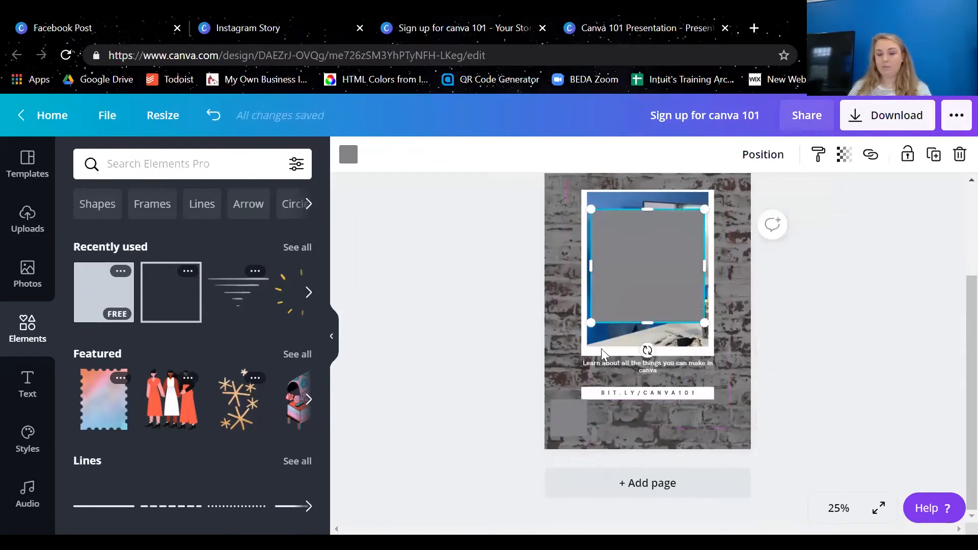
key(Delete)
Duplicate the small gray square and arrange four matching squares in a row below the link
click(567, 427)
key(ctrl+v)
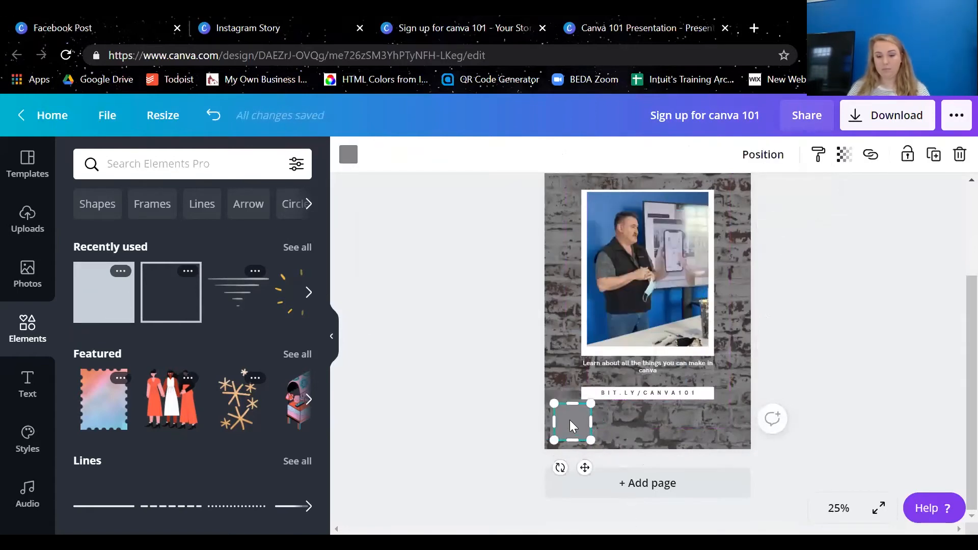
drag(571, 423, 658, 425)
key(ctrl+v)
click(580, 422)
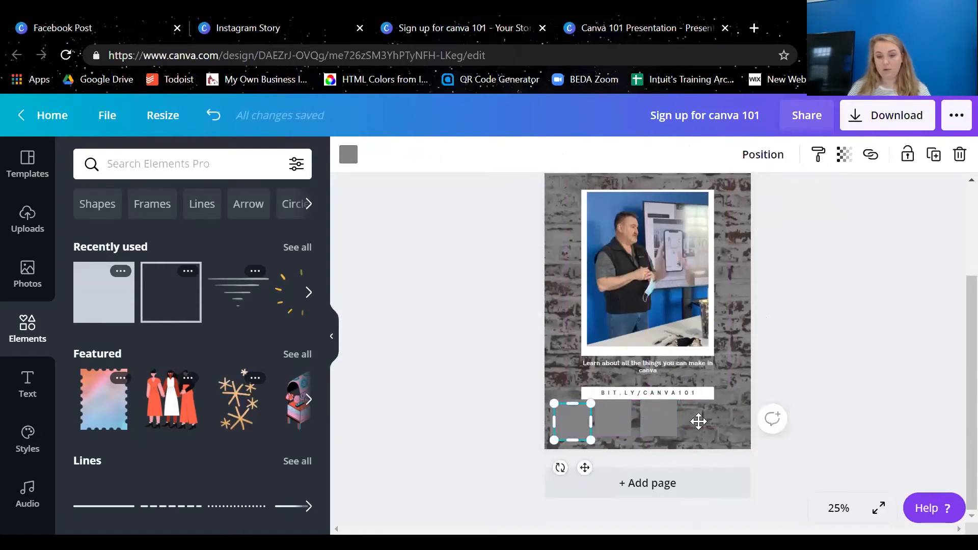
drag(580, 421, 720, 416)
click(912, 406)
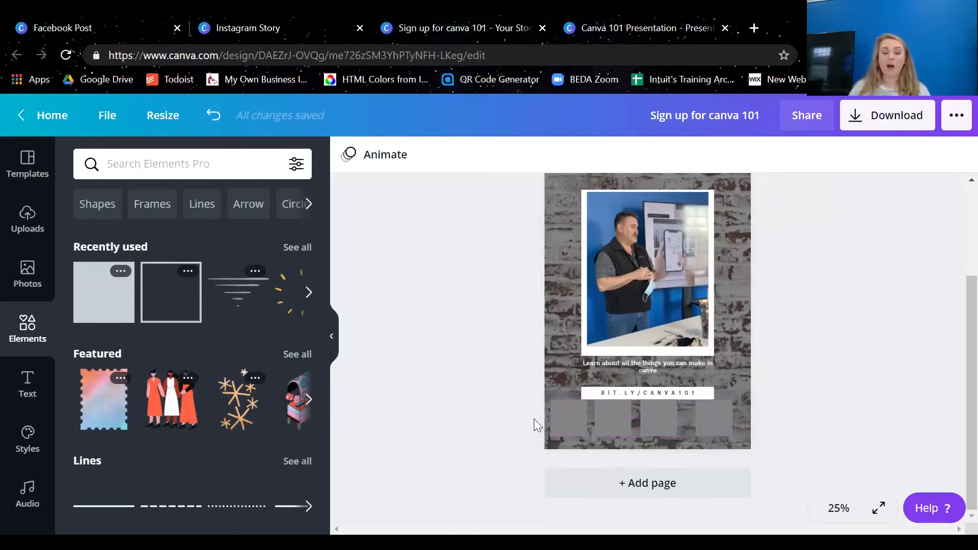
Recolor all four squares with the bright blue from the photo colors
click(569, 422)
click(349, 154)
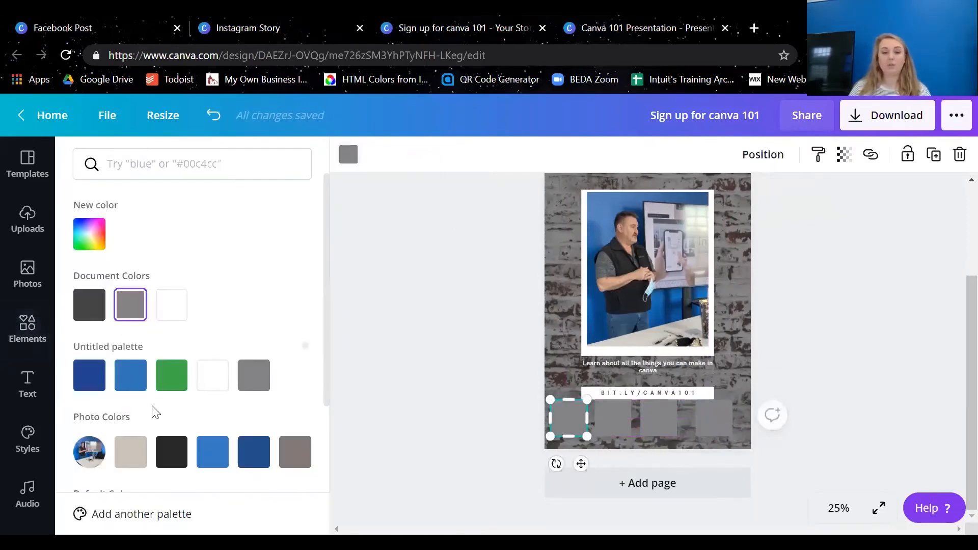
click(220, 457)
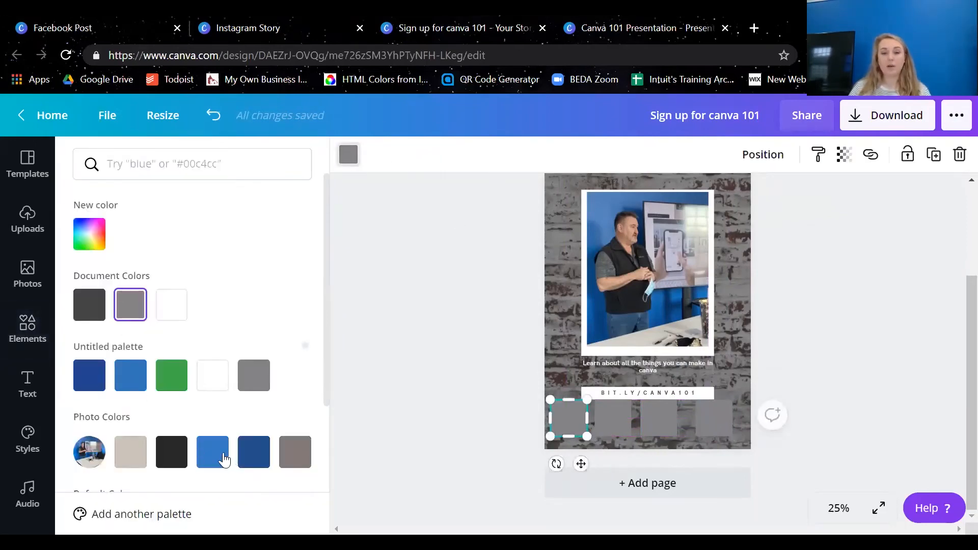
click(621, 431)
click(172, 451)
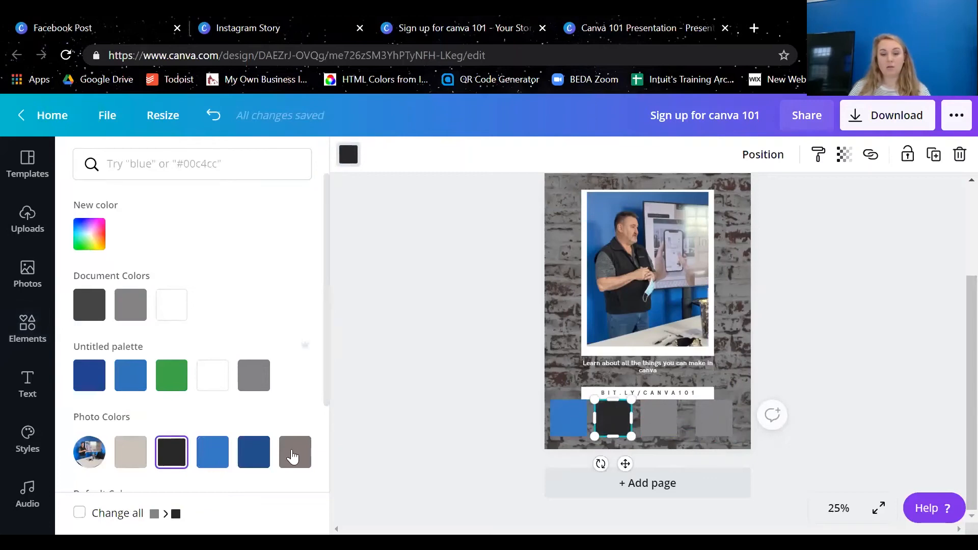
click(211, 455)
click(657, 418)
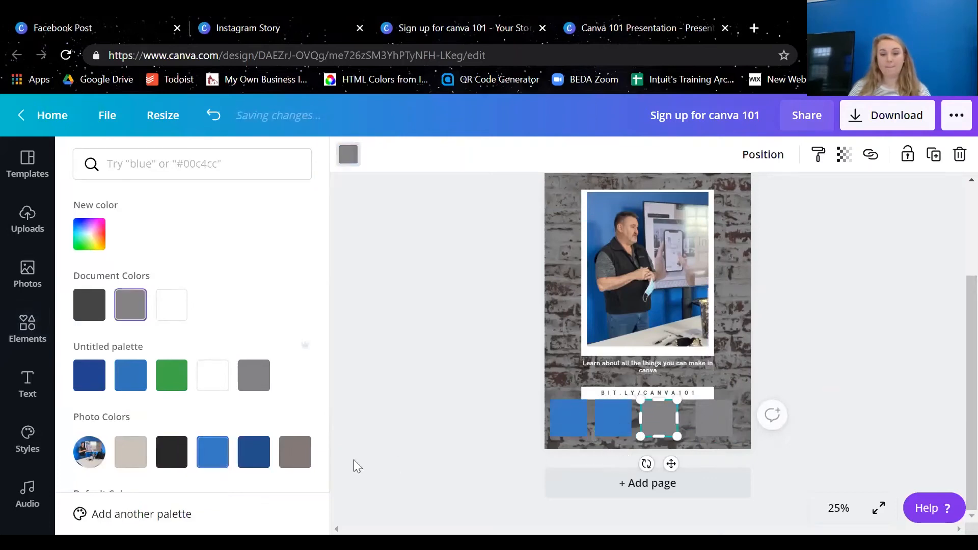
click(213, 451)
click(715, 425)
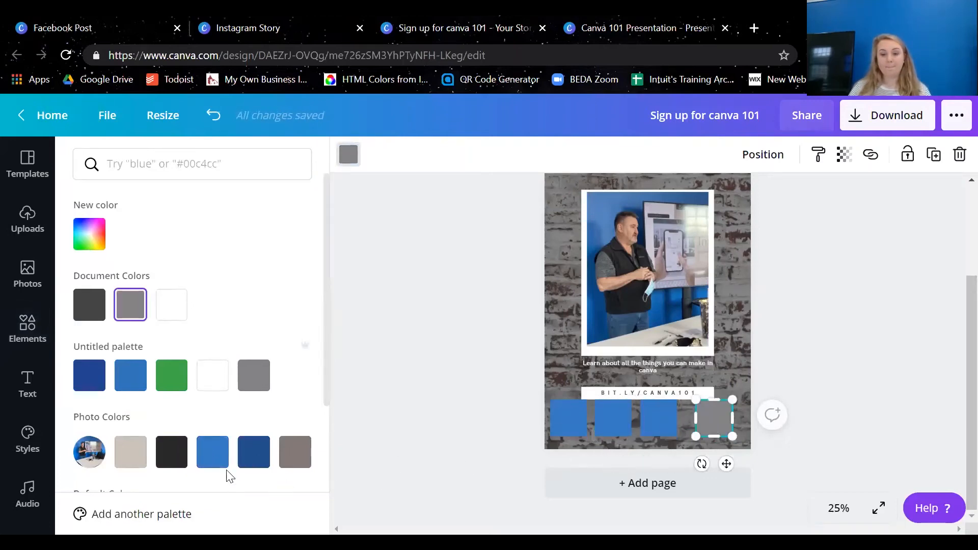
click(212, 452)
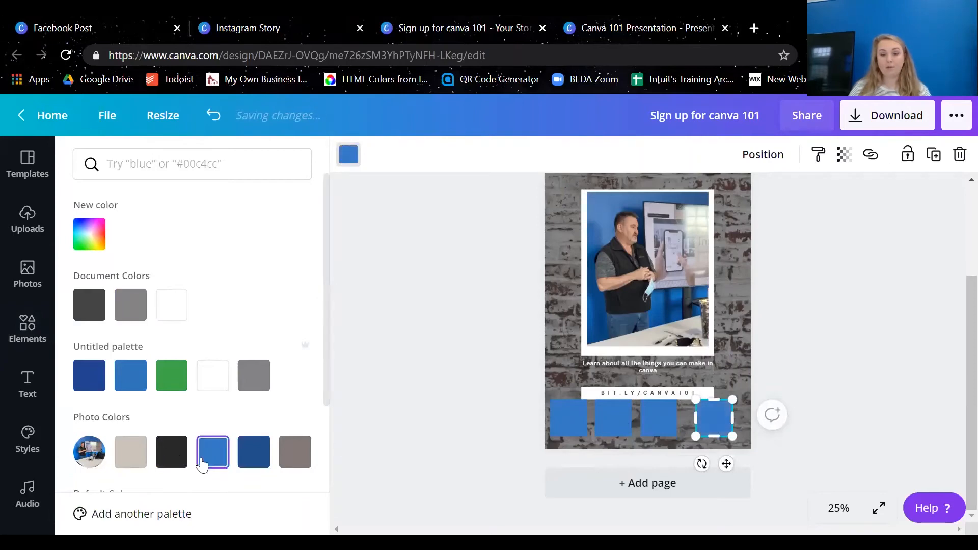
click(455, 402)
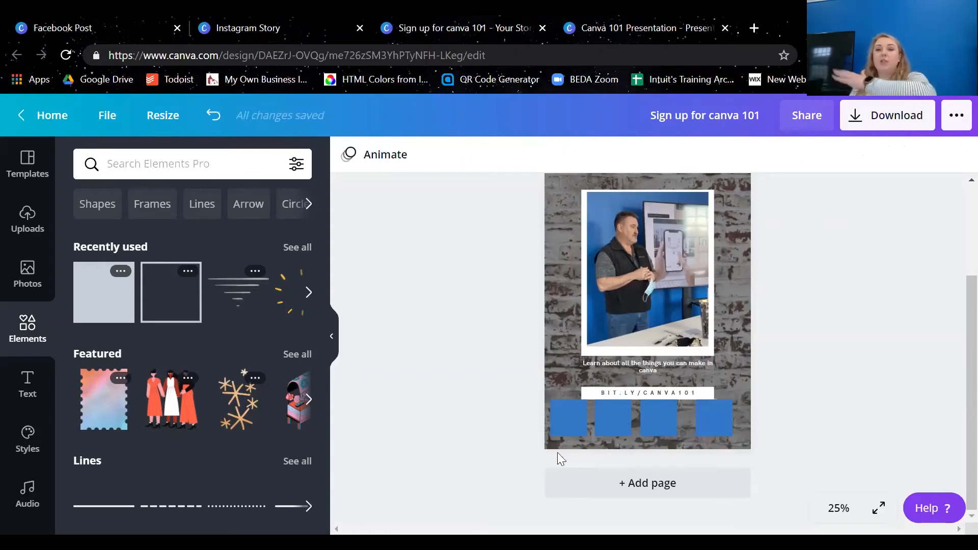
Select the four blue squares together and space them evenly in the horizontal direction
click(578, 417)
shift+click(617, 424)
shift+click(655, 426)
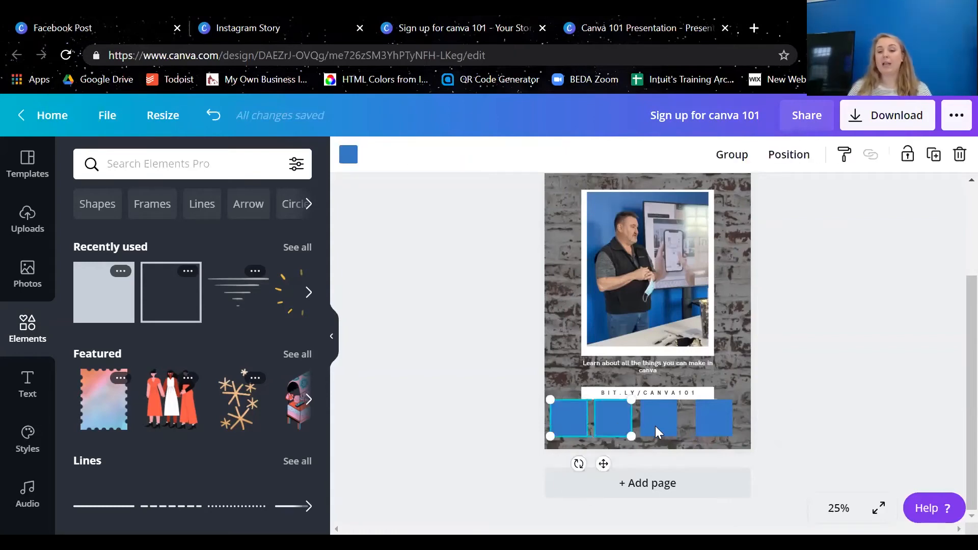
shift+click(719, 415)
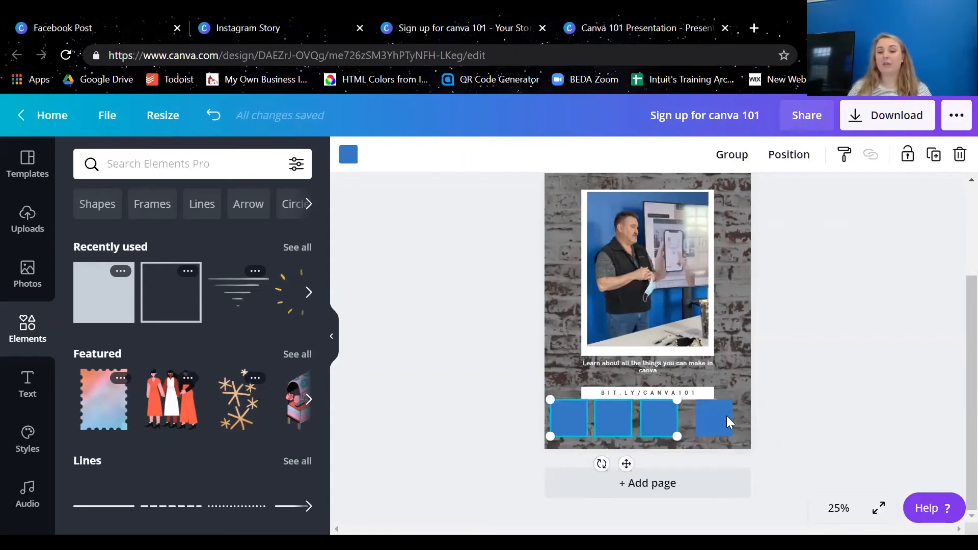
click(778, 156)
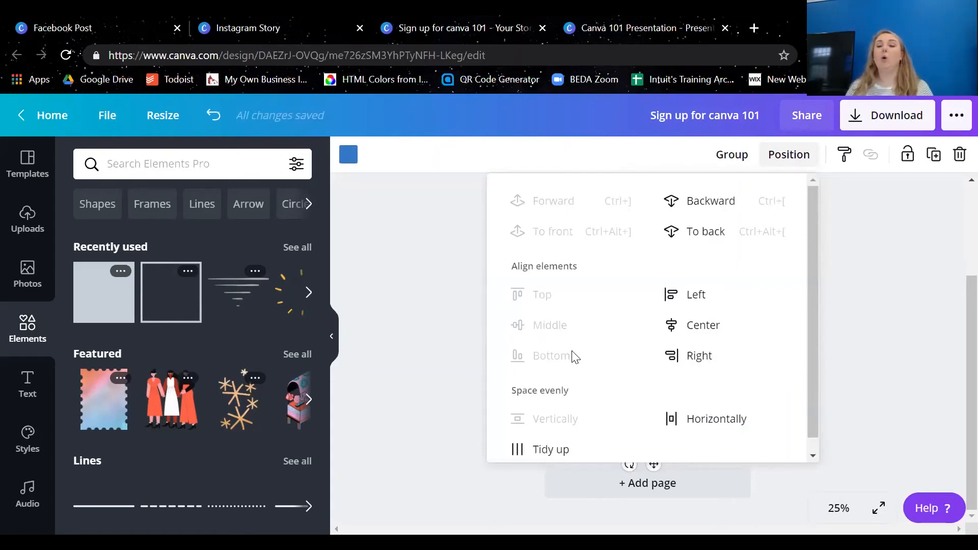
scroll(637, 392, down, 1)
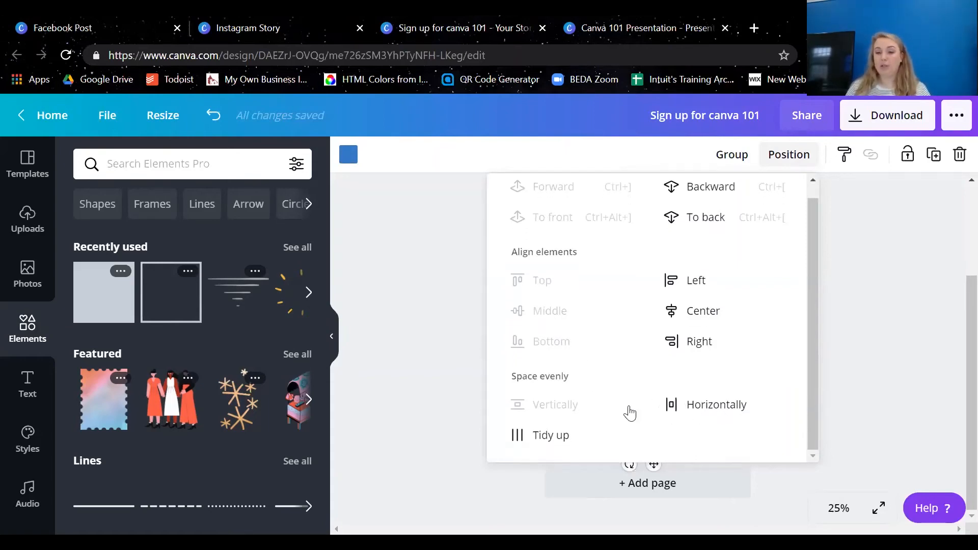
click(705, 405)
click(891, 289)
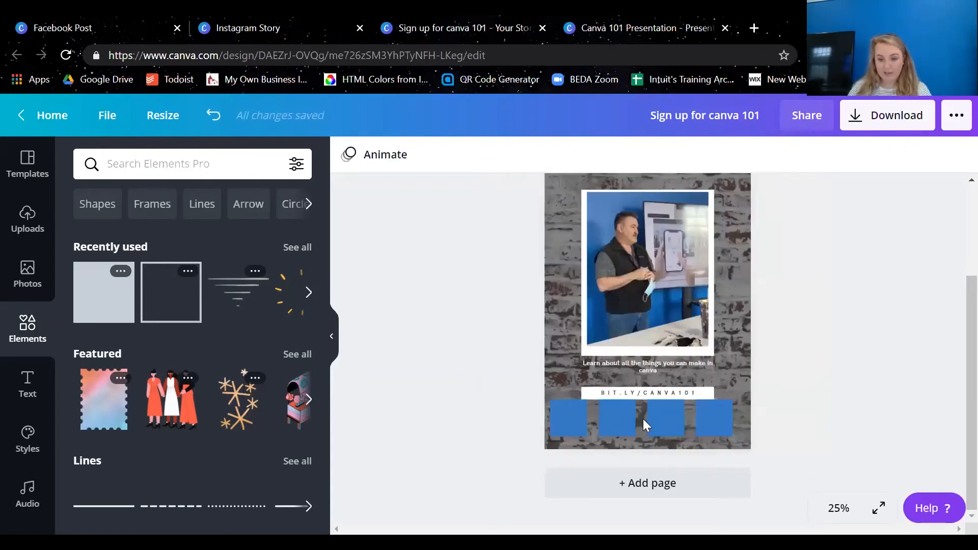
Reselect all four blue squares and move the row slightly right and down so it is centered below the link
click(698, 412)
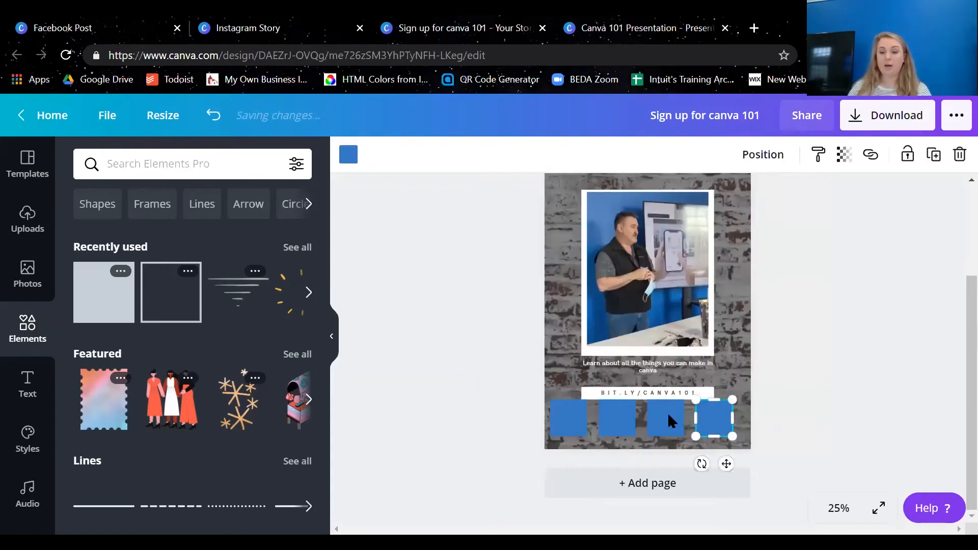
shift+click(648, 409)
shift+click(616, 415)
shift+click(557, 414)
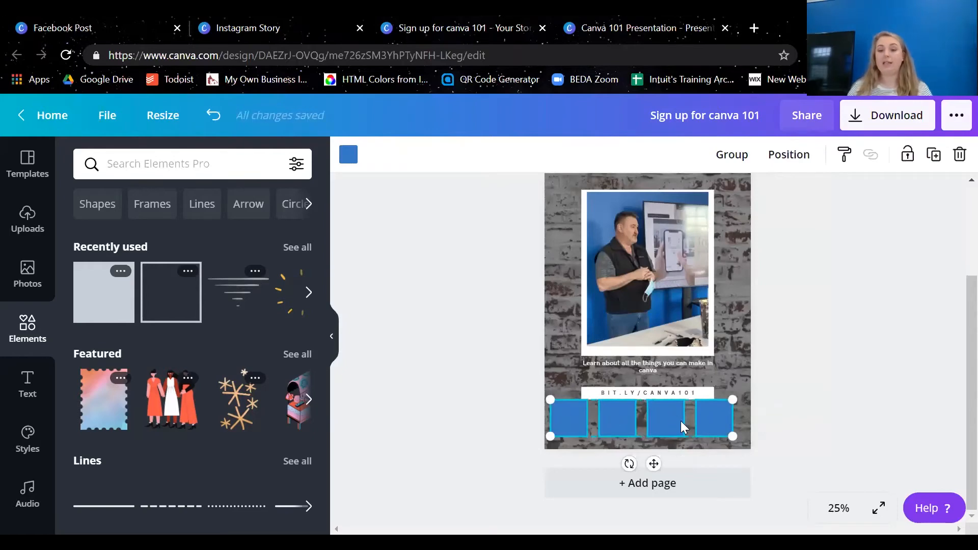
mouse_move(715, 414)
mouse_down()
mouse_move(723, 423)
mouse_move(720, 356)
mouse_move(725, 400)
mouse_move(709, 420)
mouse_move(678, 393)
mouse_move(705, 419)
mouse_move(720, 418)
mouse_up()
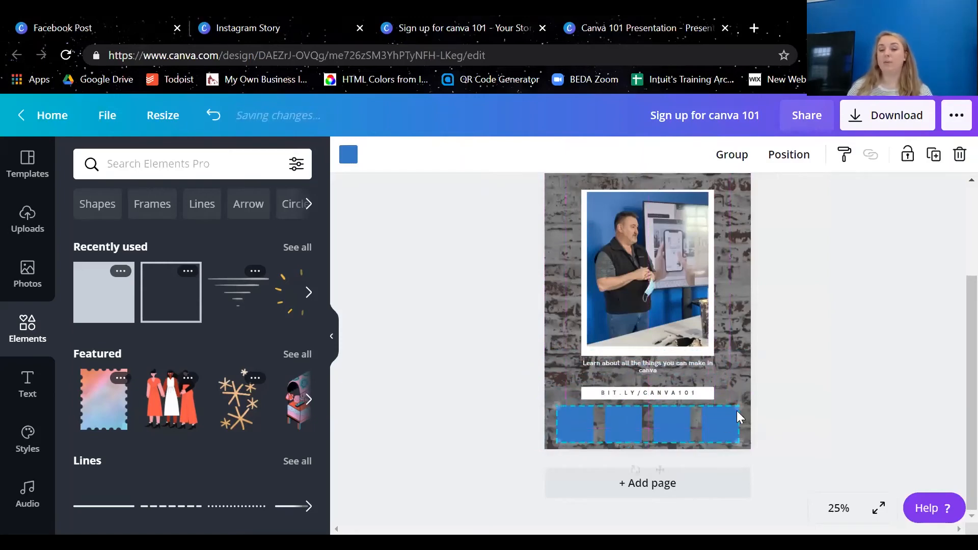
click(928, 384)
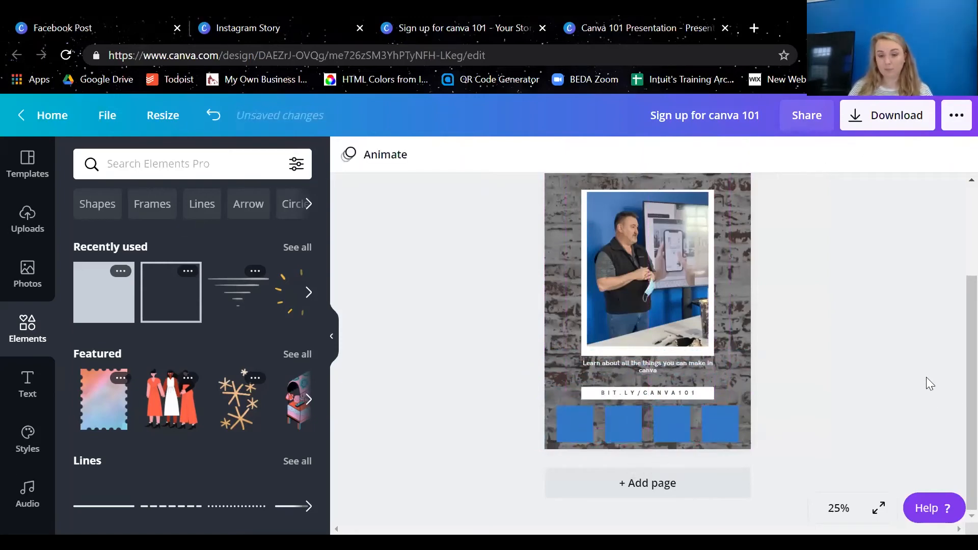
scroll(814, 406, up, 3)
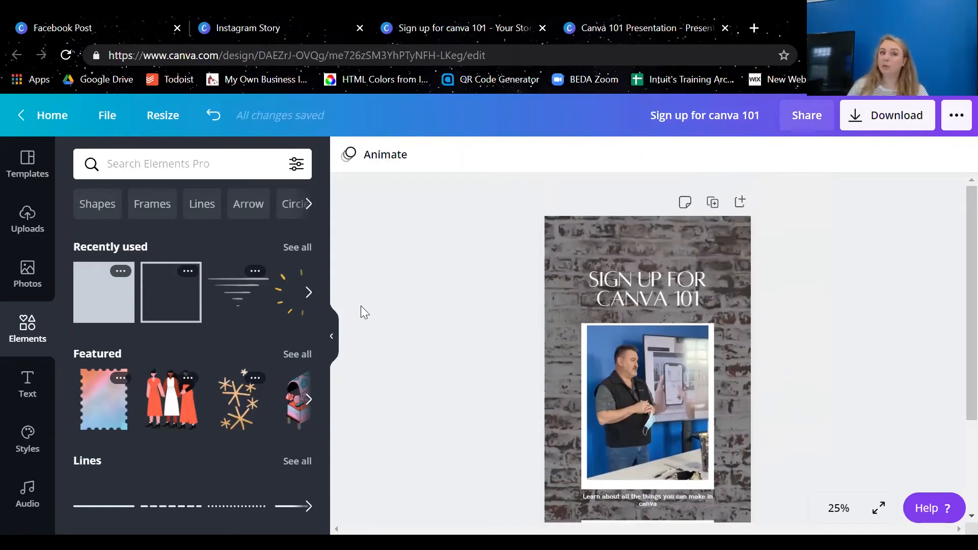
scroll(876, 356, down, 3)
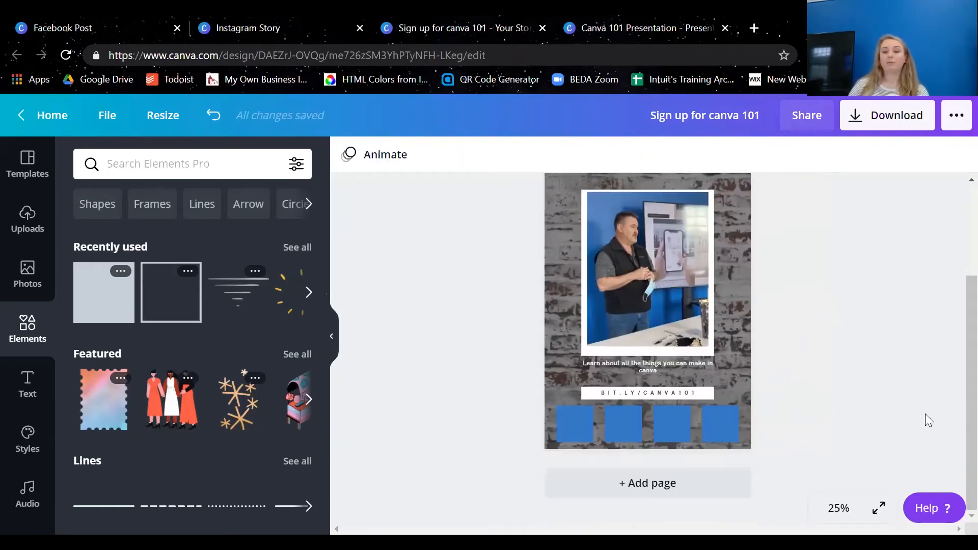
drag(855, 456, 504, 291)
scroll(510, 326, up, 3)
click(877, 304)
Try moving the heading and photo up together on the page, and undo the move
click(645, 287)
shift+click(658, 461)
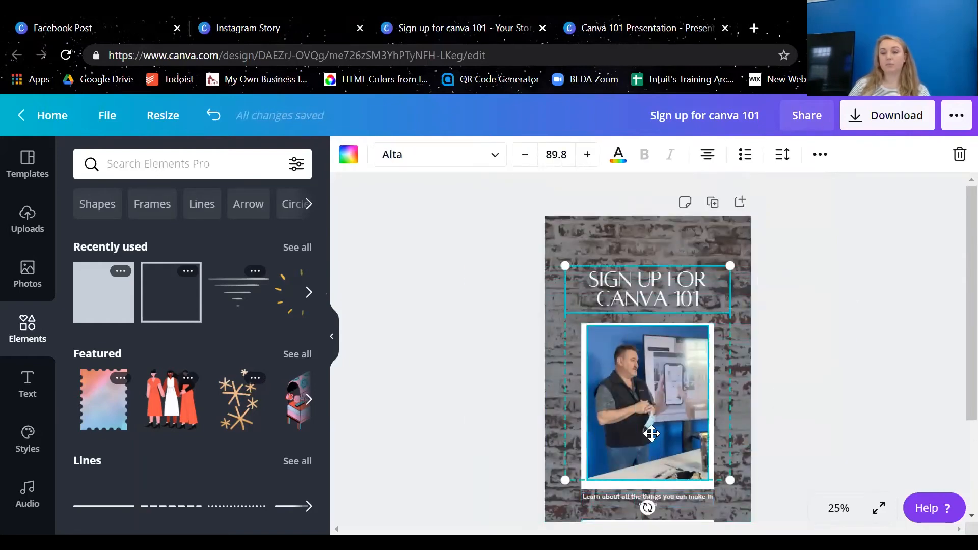
drag(650, 432, 650, 404)
scroll(825, 414, down, 2)
click(832, 422)
key(ctrl+z)
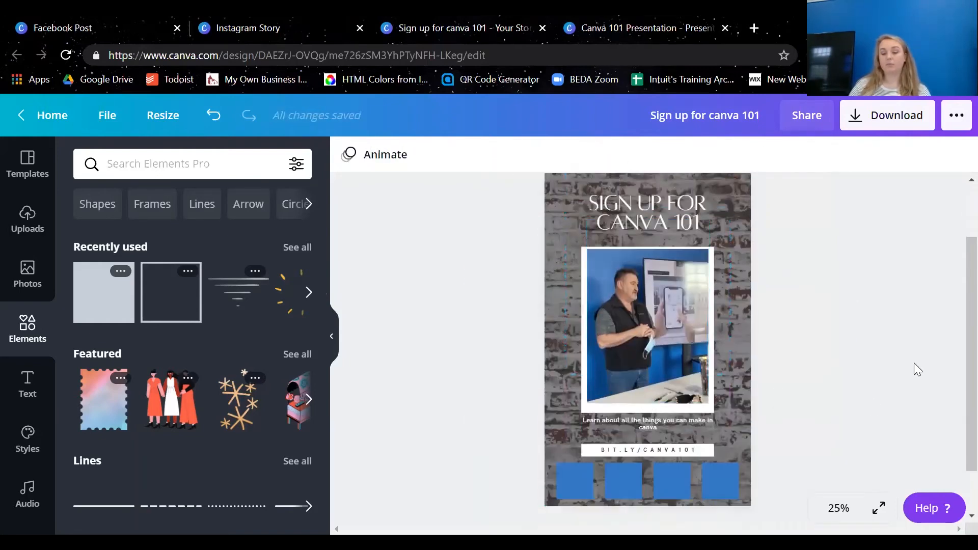
Select the heading and photo together and move them up the page without the white frame
click(626, 201)
shift+click(635, 373)
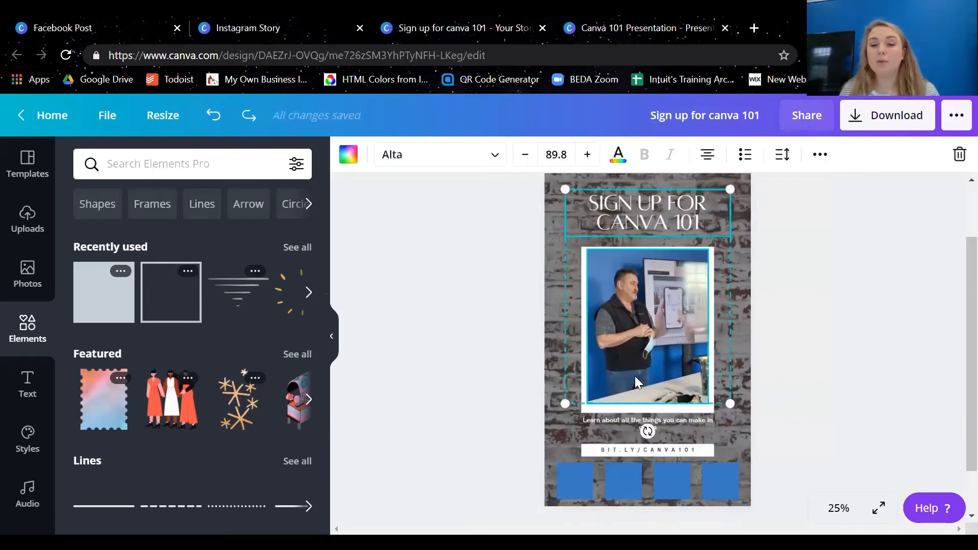
drag(631, 342, 629, 397)
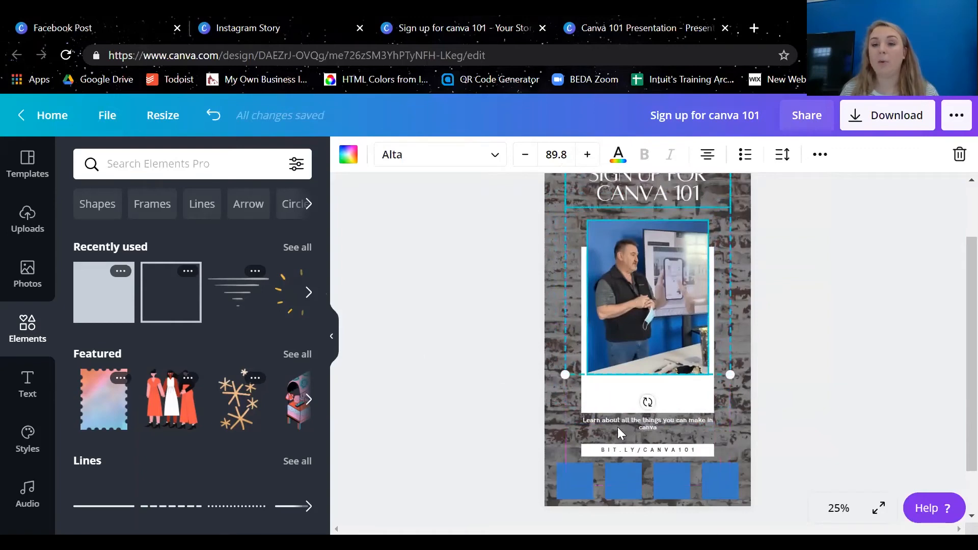
Undo the last move of the heading and photo, and select only the photo with its white frame, excluding the brick background
key(ctrl+z)
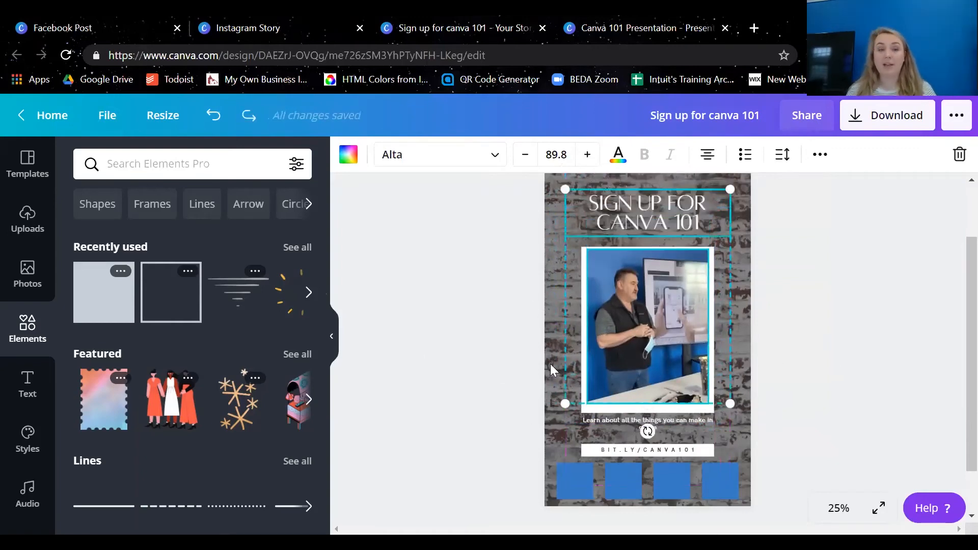
click(460, 274)
drag(459, 249, 915, 372)
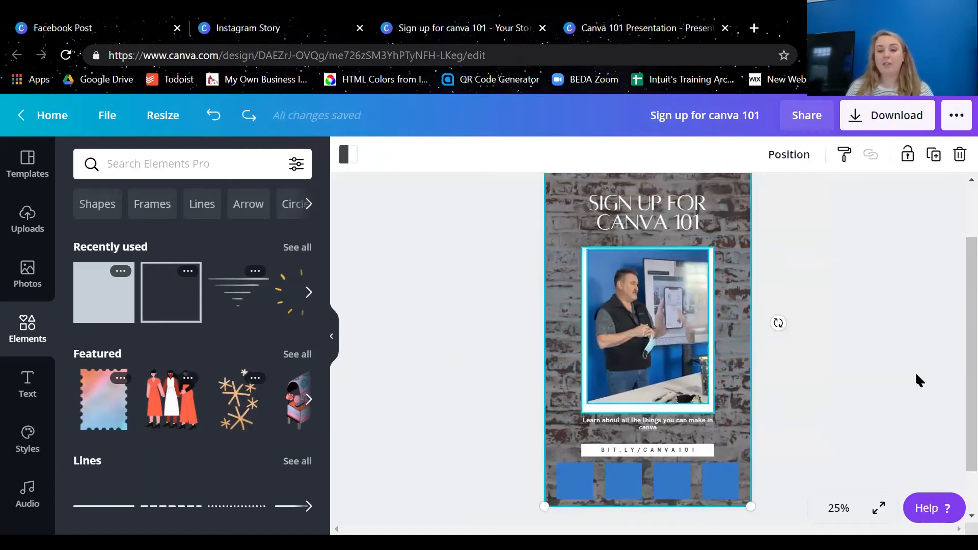
scroll(761, 400, up, 2)
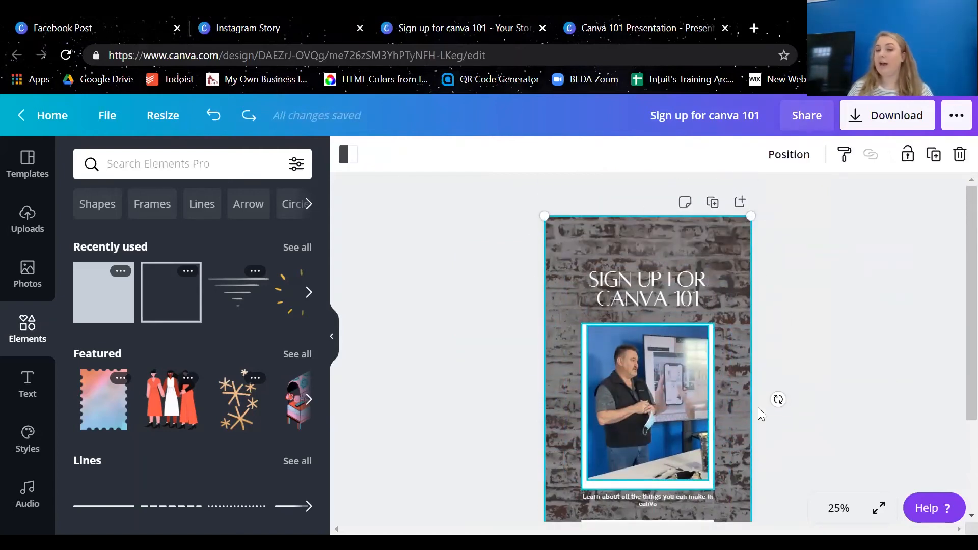
shift+click(584, 236)
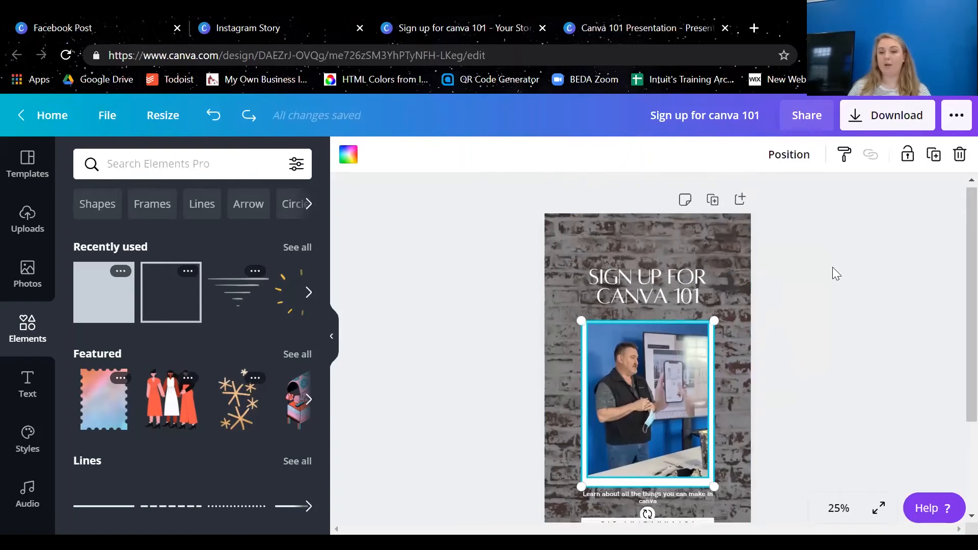
Examine the layering and alignment options for the photo and white frame, both together and with the frame alone
scroll(832, 266, down, 2)
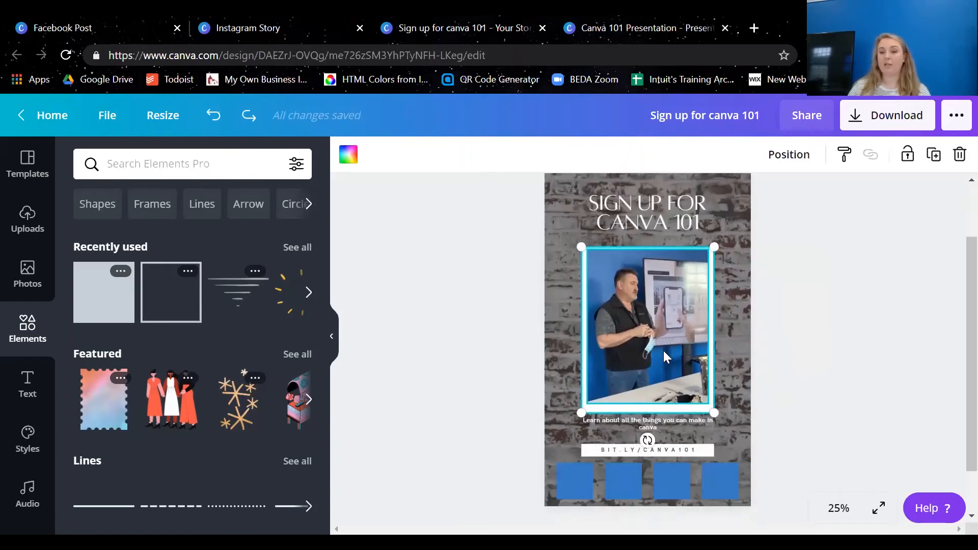
right_click(618, 310)
scroll(755, 238, down, 2)
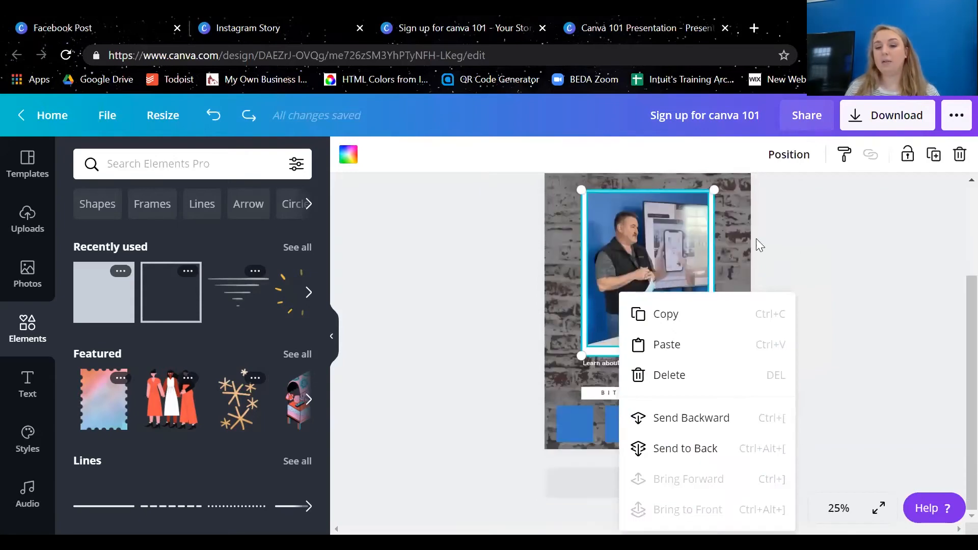
click(594, 220)
click(797, 155)
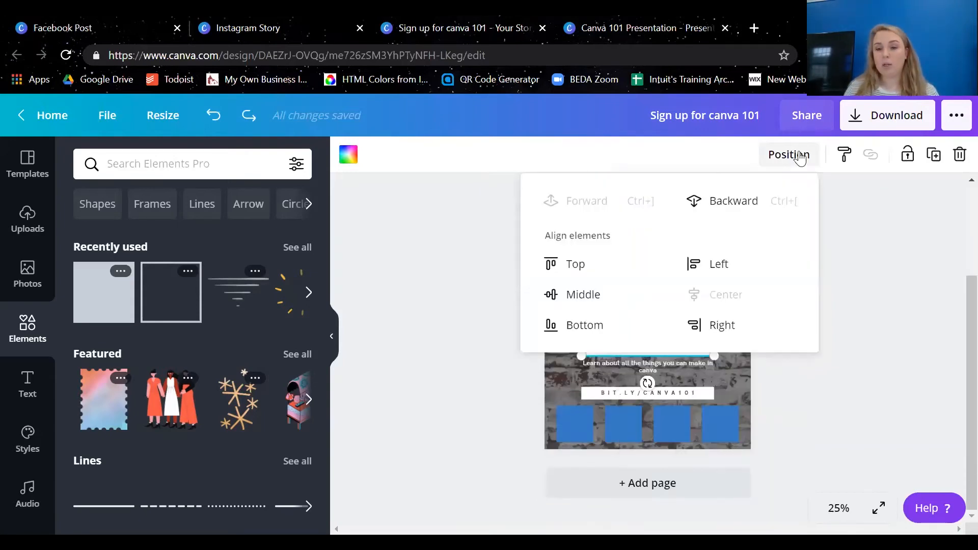
click(800, 156)
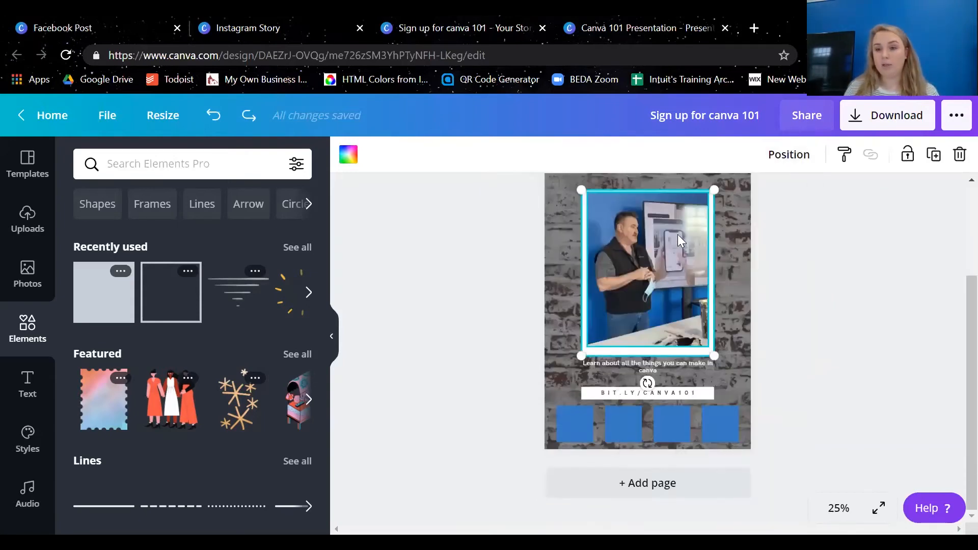
click(844, 362)
click(692, 353)
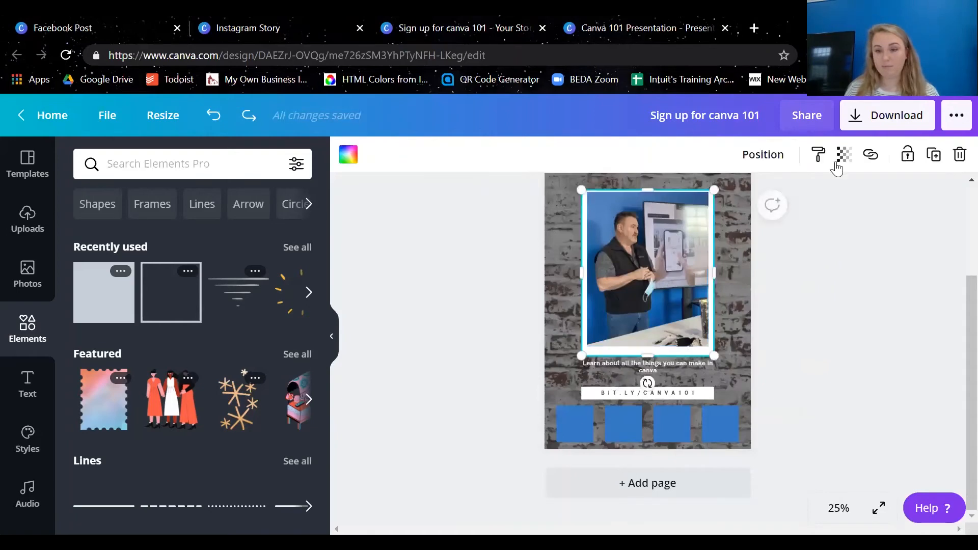
click(784, 367)
click(696, 331)
click(793, 154)
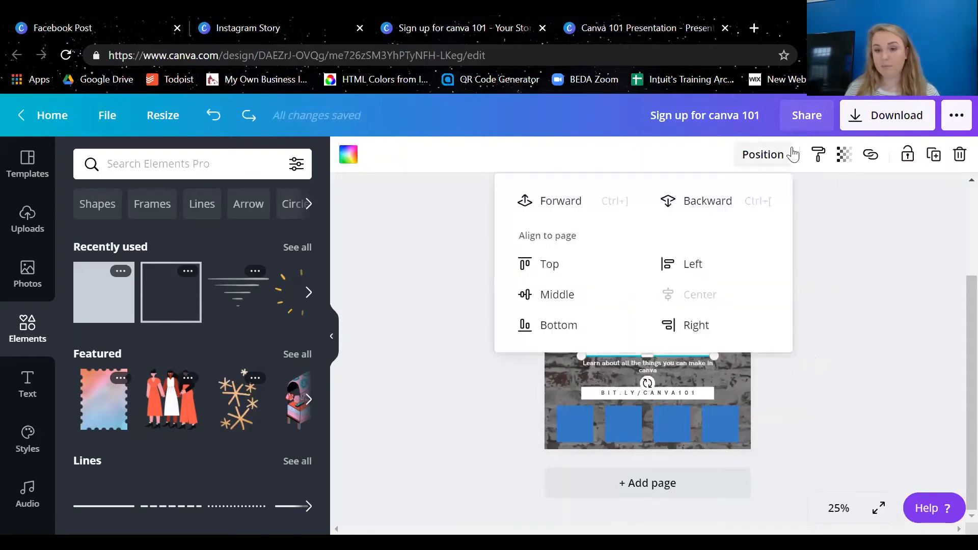
click(792, 336)
Move the photo alone left off its white frame and place it back centered on the frame
click(600, 242)
drag(600, 243, 546, 242)
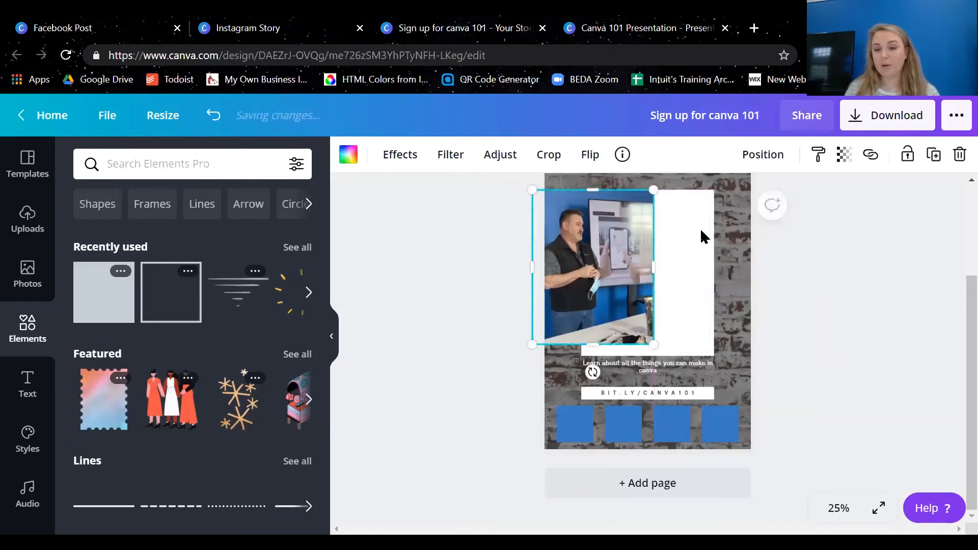
click(887, 327)
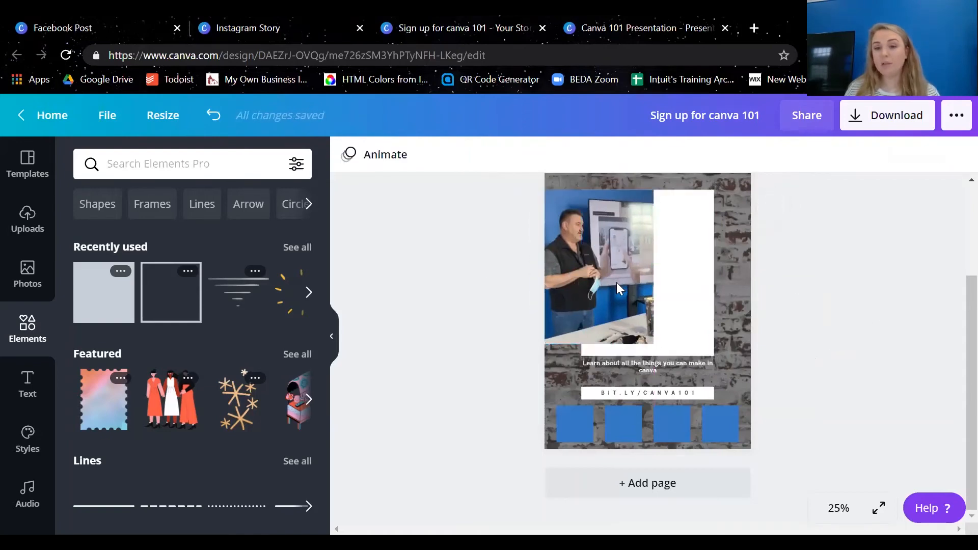
drag(618, 288, 657, 283)
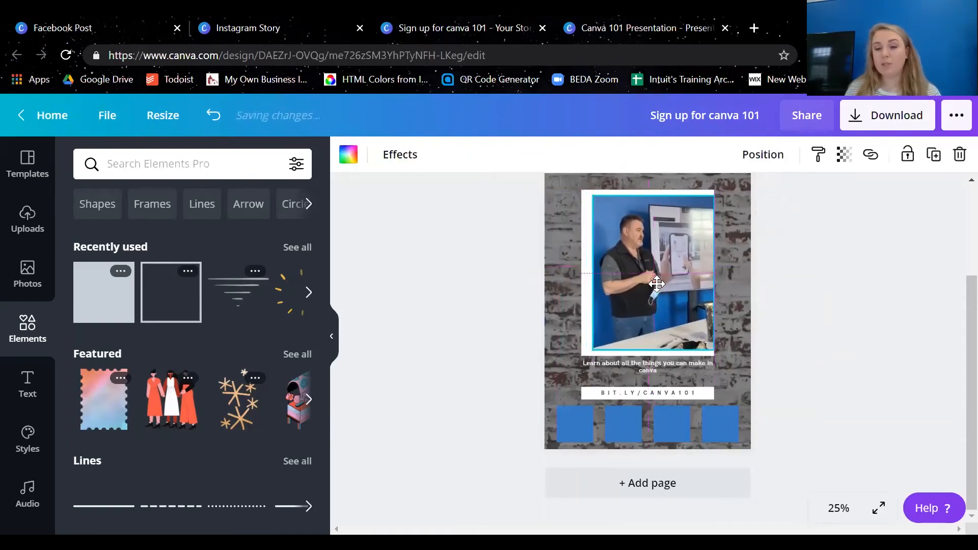
Select the photo and its white frame together and move them slightly up, keeping them horizontally centered on the page
drag(820, 277, 677, 266)
drag(675, 260, 669, 235)
key(ctrl+z)
click(636, 282)
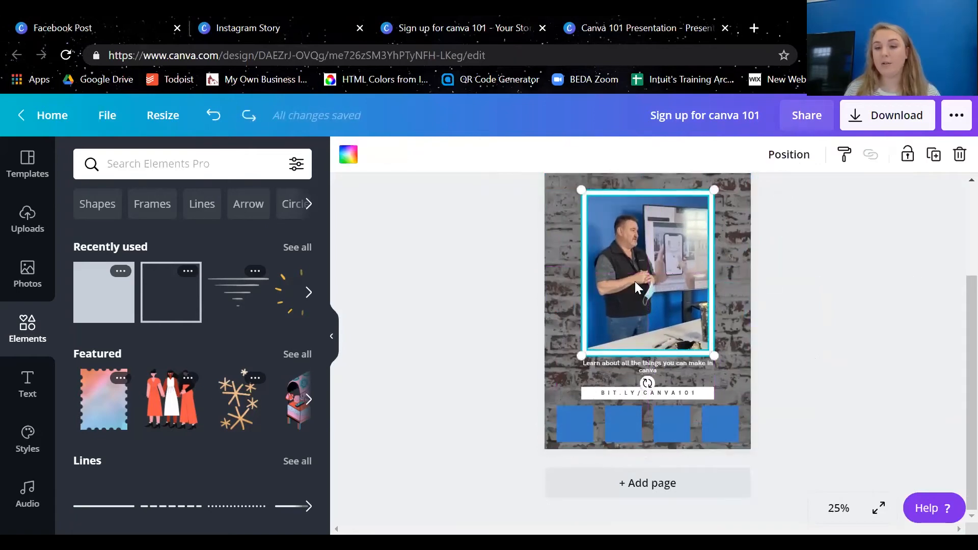
drag(636, 288, 642, 275)
scroll(671, 357, up, 2)
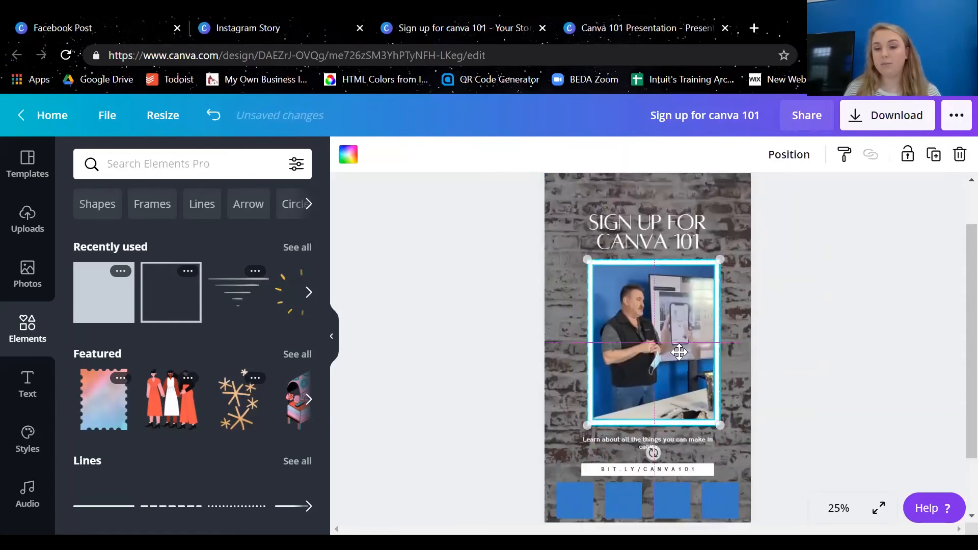
drag(679, 352, 669, 351)
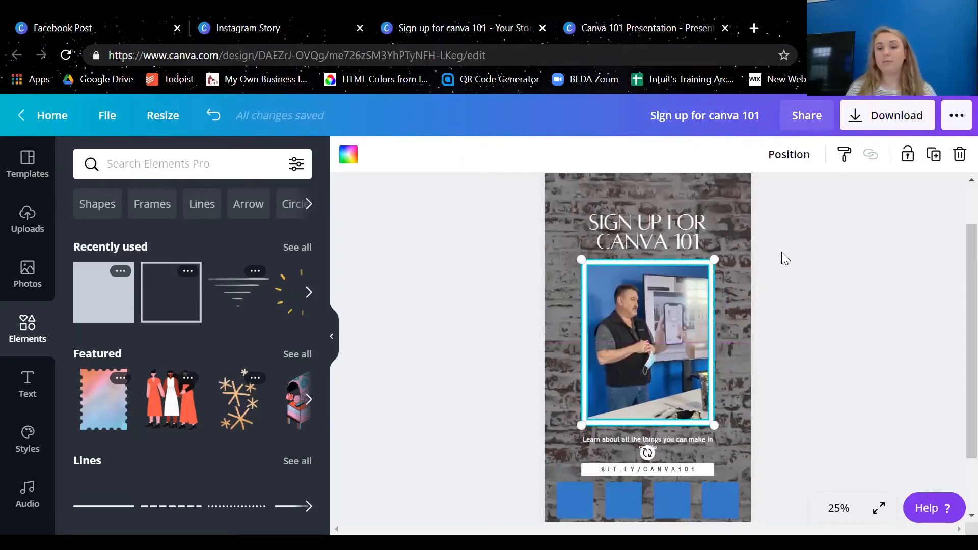
click(785, 259)
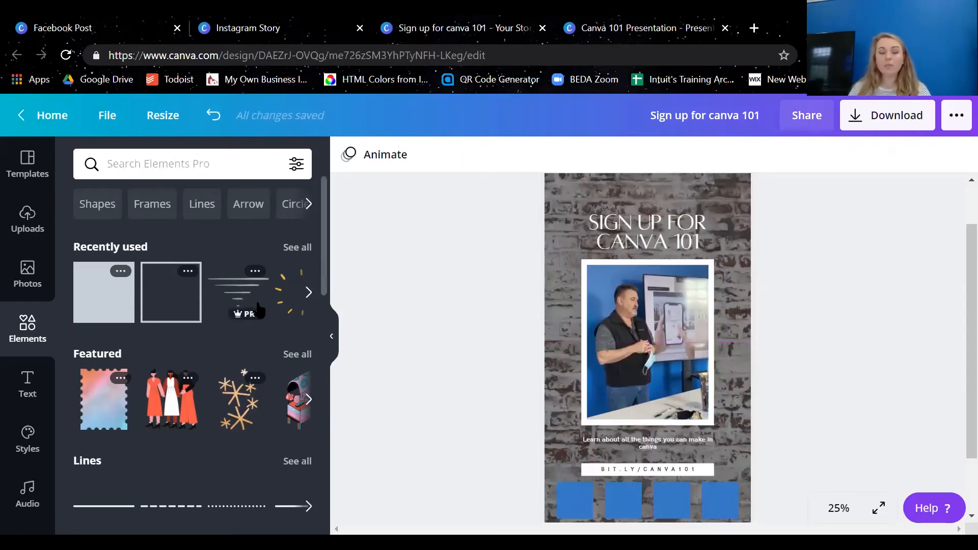
Return to the home page and look over the suggested design types and recent designs
click(48, 117)
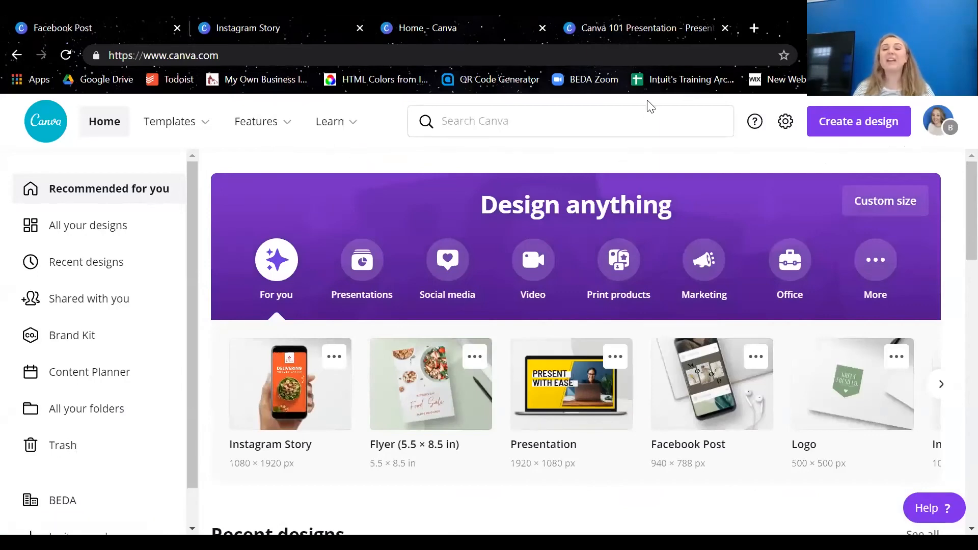
scroll(663, 109, down, 2)
scroll(947, 209, down, 2)
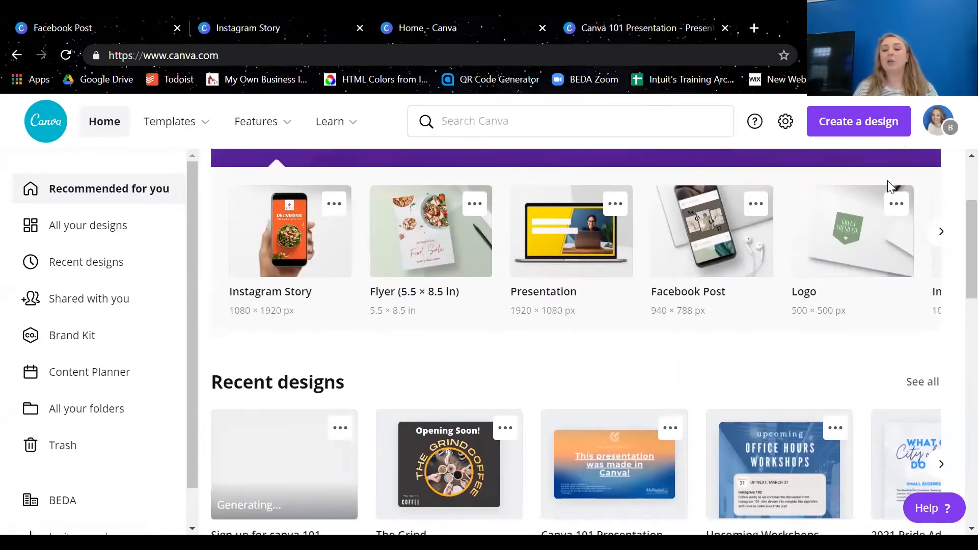
scroll(889, 186, down, 1)
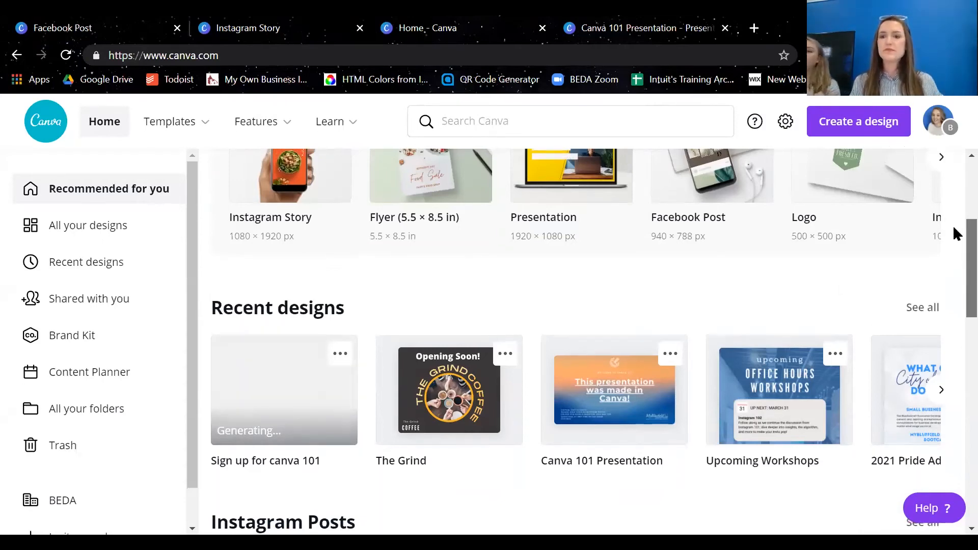
scroll(952, 225, up, 5)
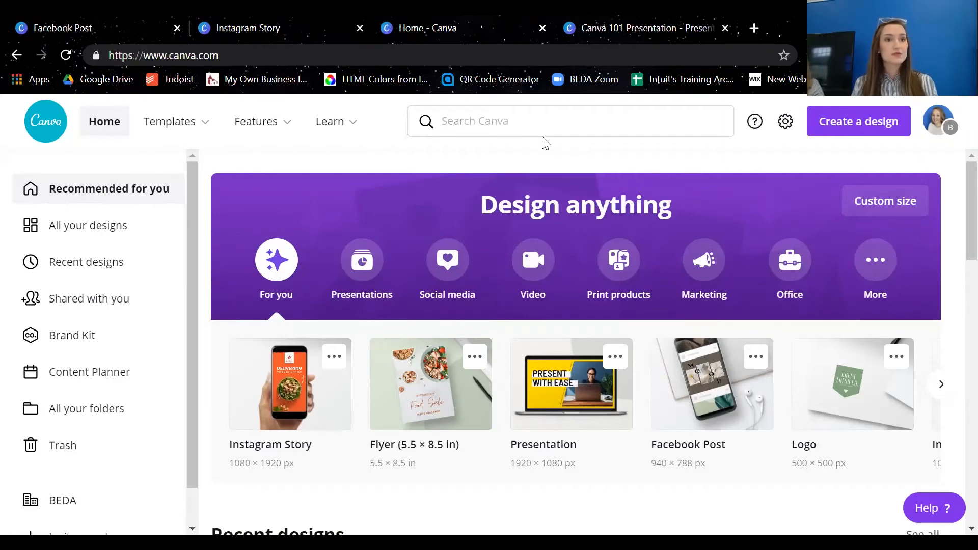
Open the Facebook Post template collection and look through the available designs
click(680, 362)
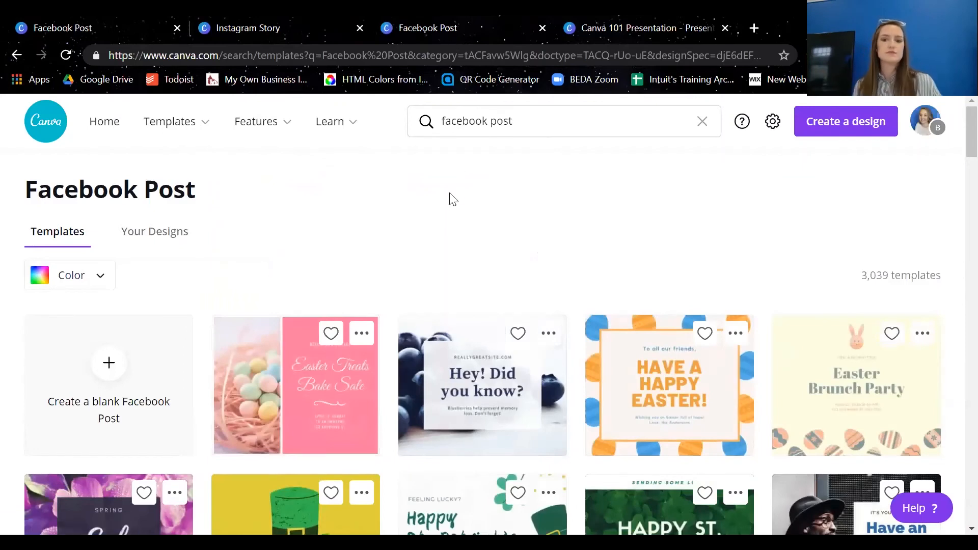
scroll(453, 200, down, 6)
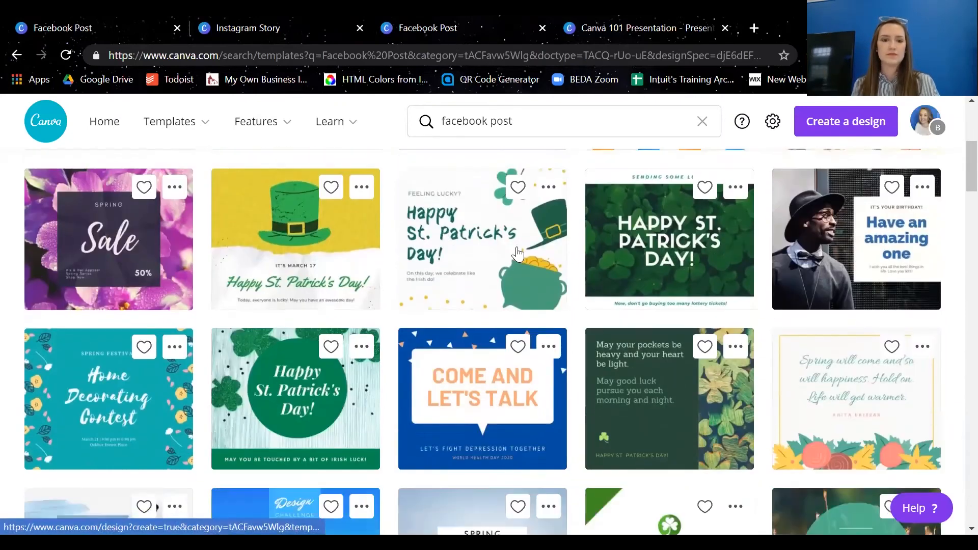
scroll(548, 279, up, 6)
Replace the template search term with "new product" and run the search
drag(540, 123, 437, 125)
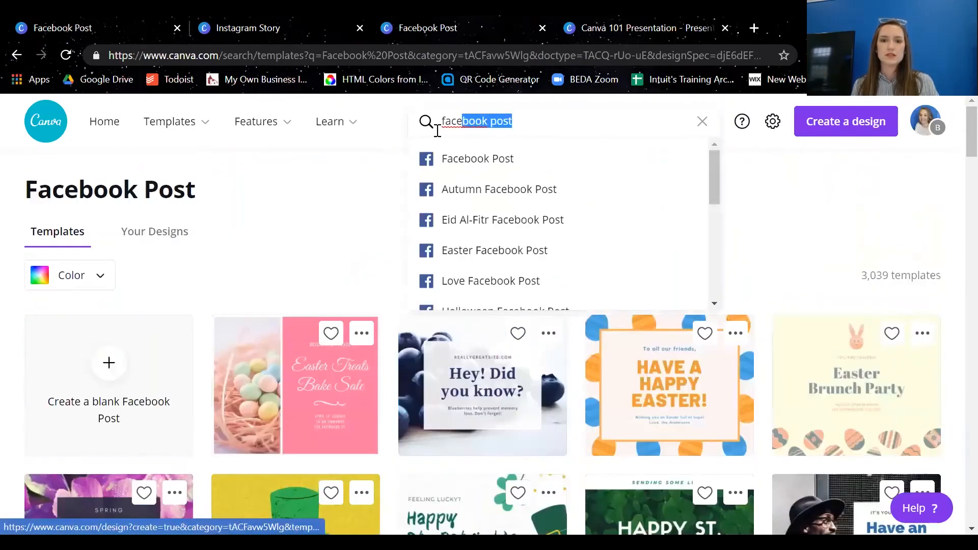
key(BackSpace)
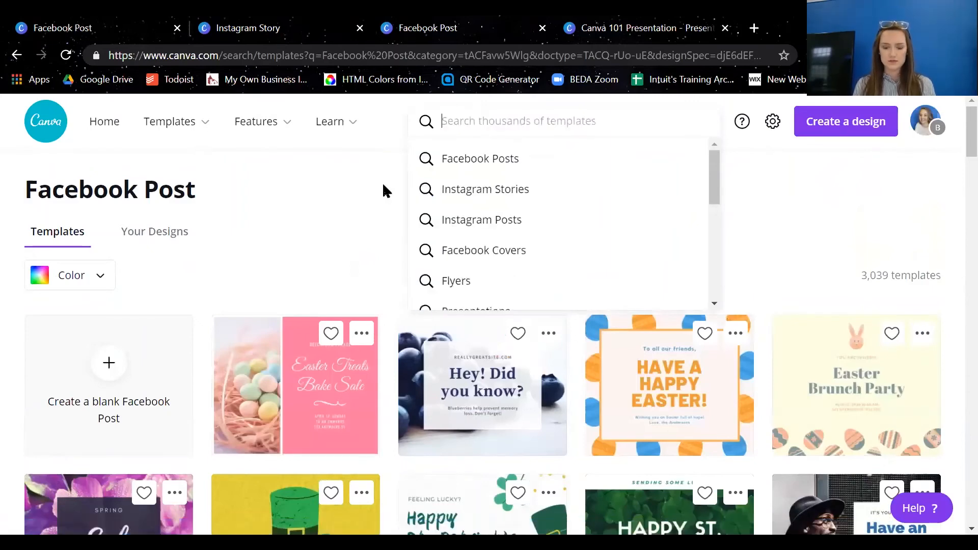
text(new product)
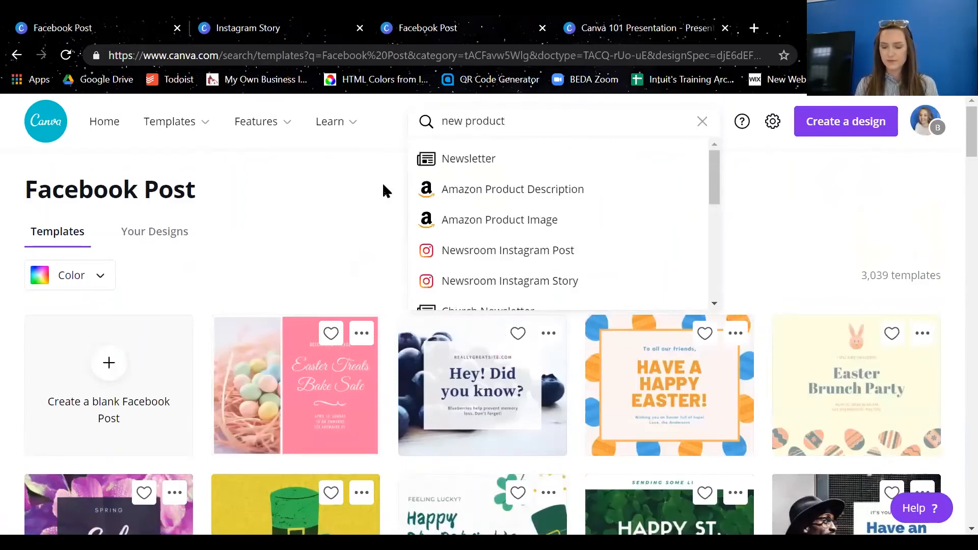
key(Return)
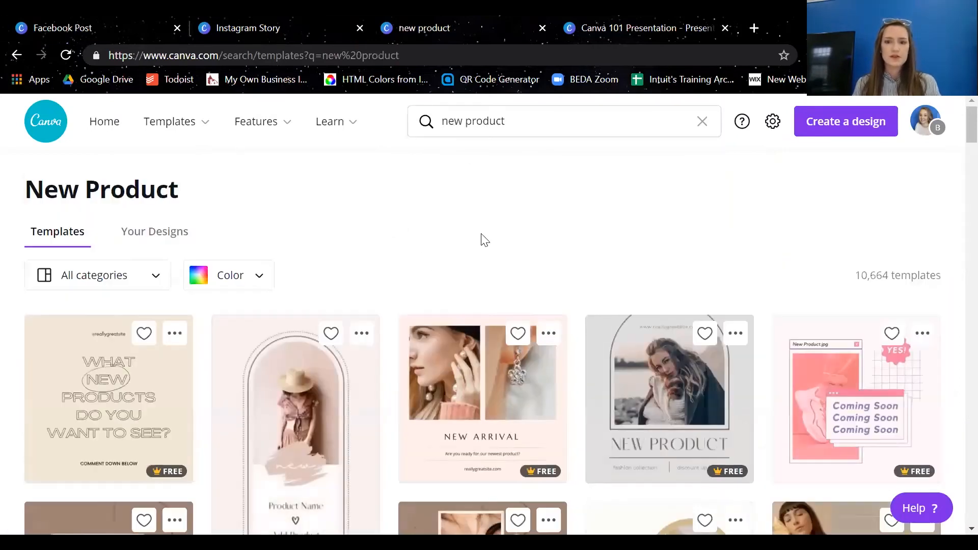
Browse the new product templates and create a design from the pink arched "Product Name" template showing a woman in a hat
scroll(482, 239, down, 3)
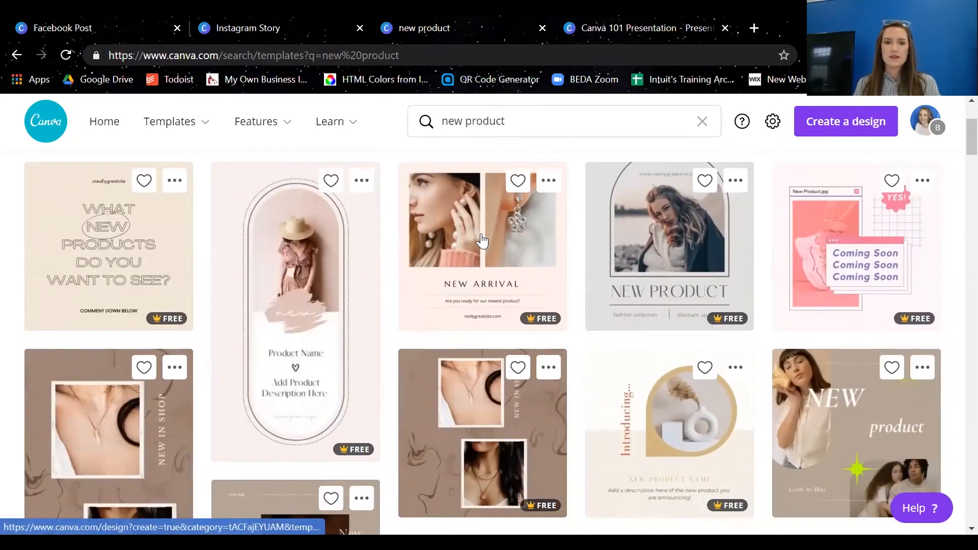
scroll(453, 250, up, 3)
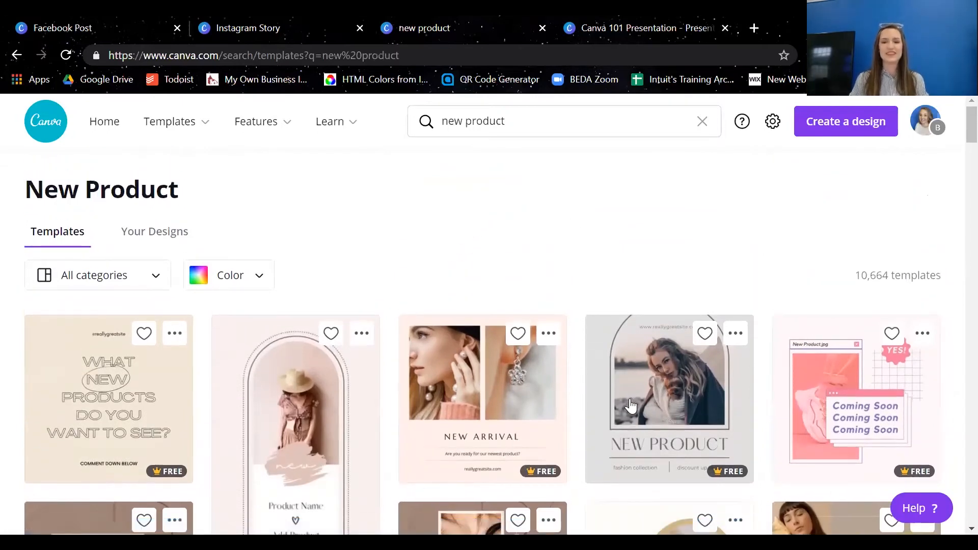
scroll(417, 234, down, 3)
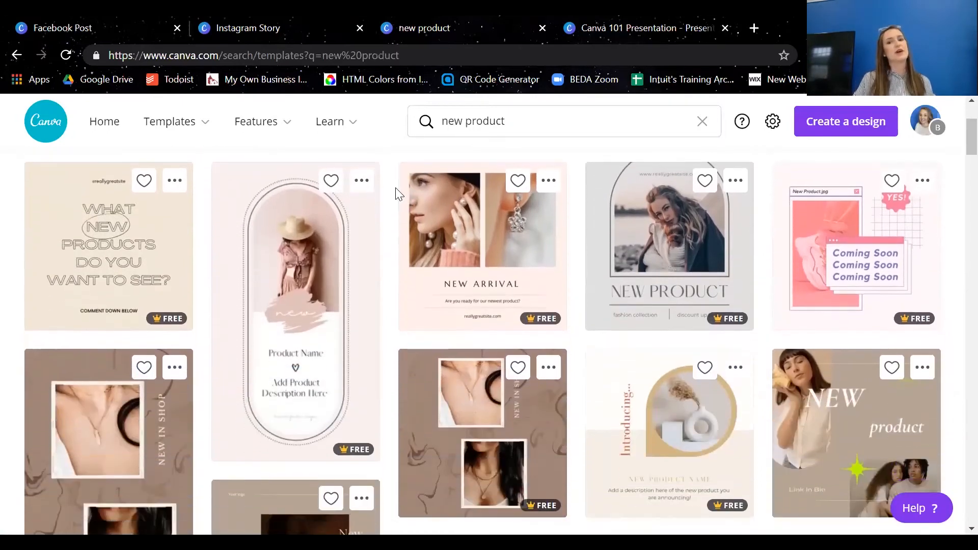
scroll(396, 223, up, 3)
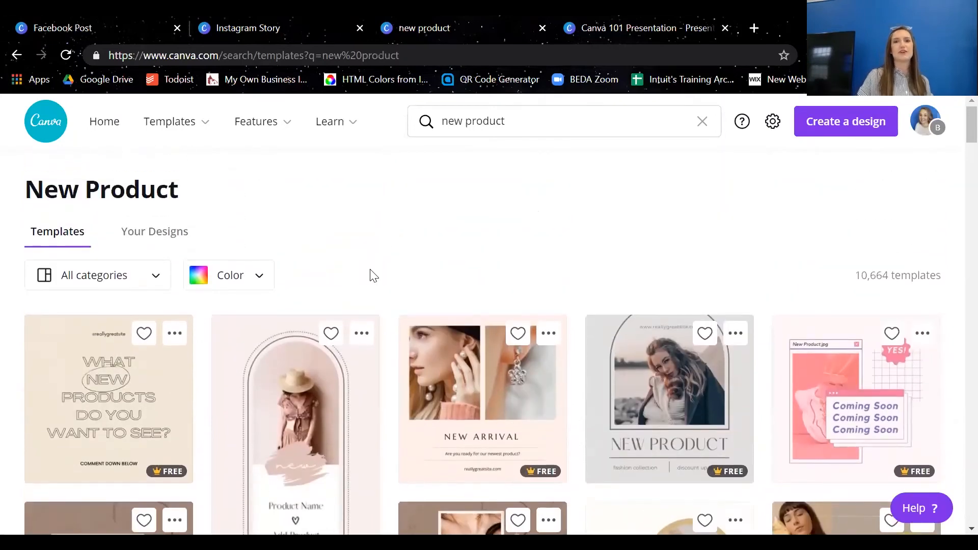
scroll(375, 276, down, 3)
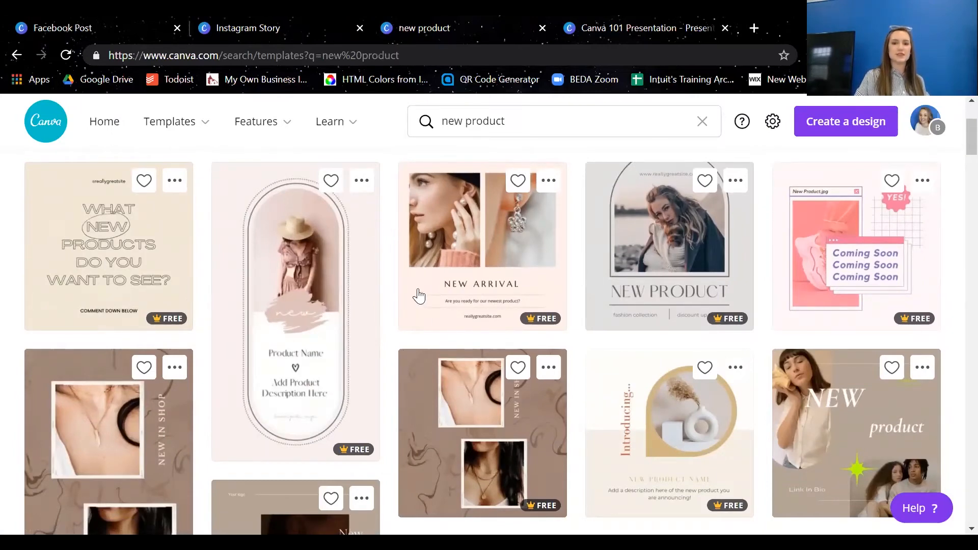
click(342, 265)
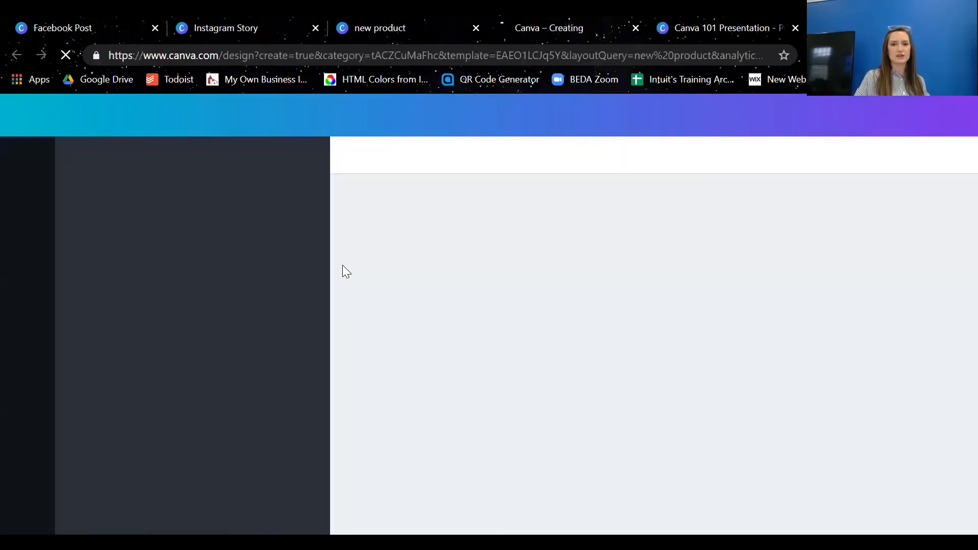
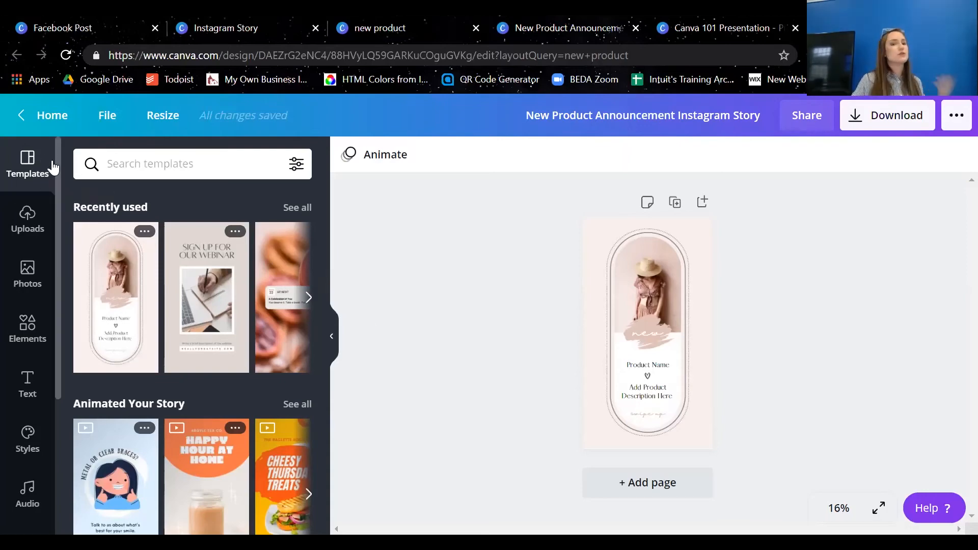
Look through the template suggestions and the recently used templates for the new product story
drag(324, 245, 332, 209)
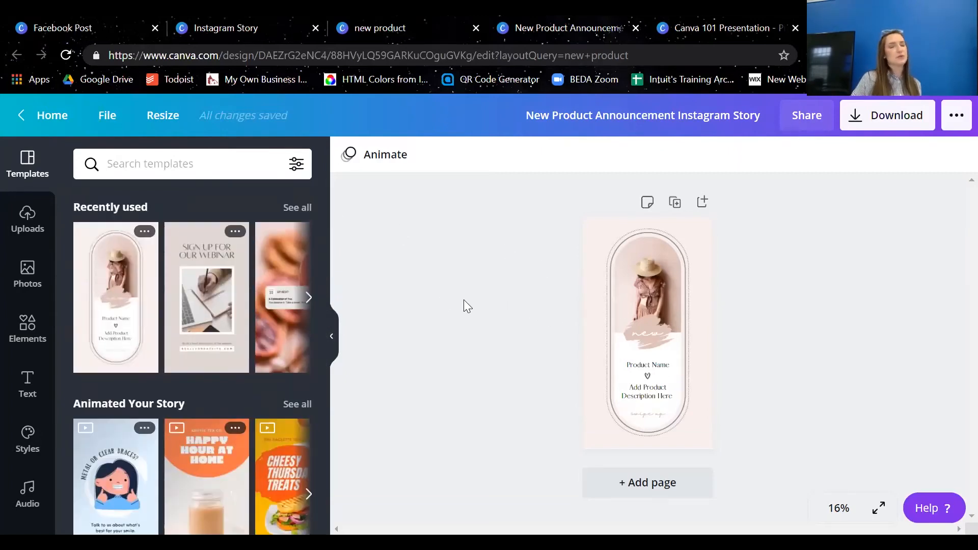
click(308, 298)
click(308, 300)
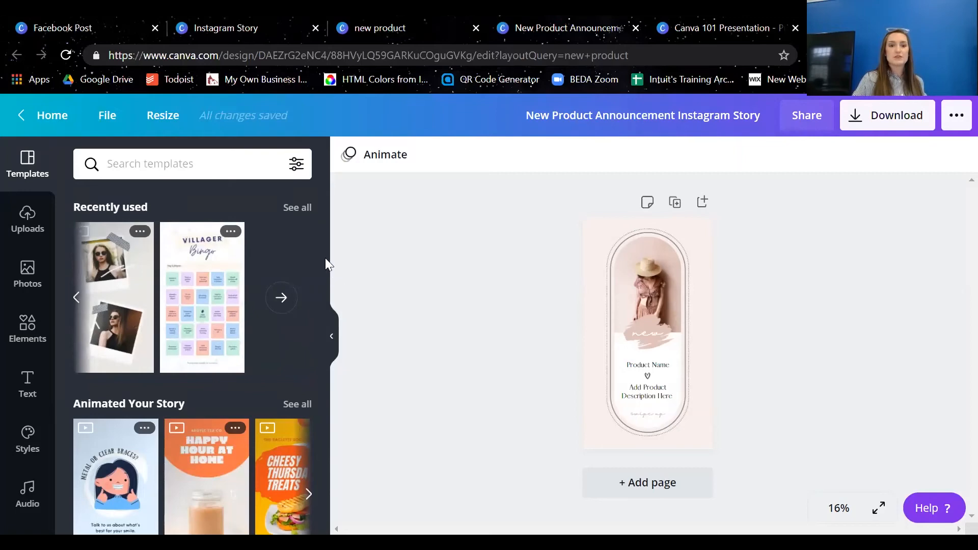
drag(326, 264, 341, 312)
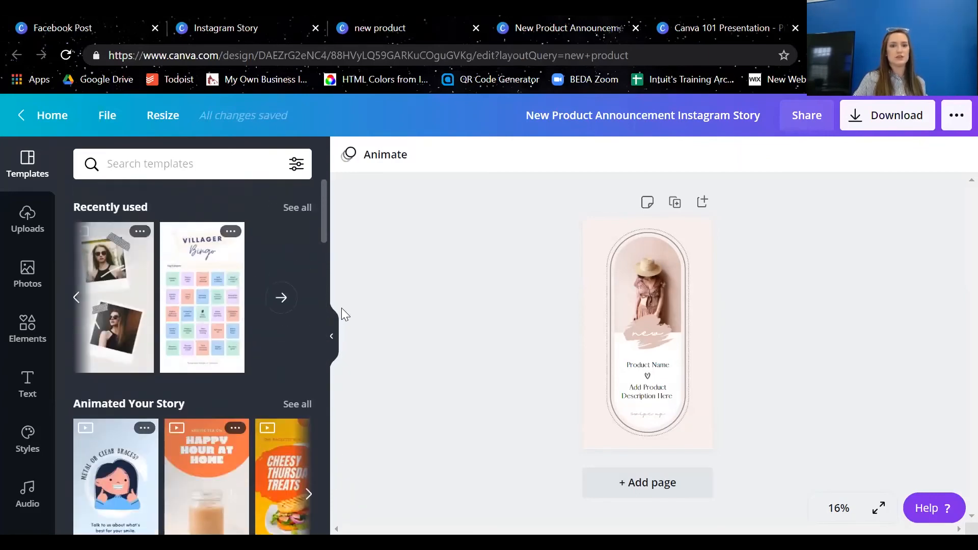
Look through the uploaded images, try the "Which one will you choose?" image on the page, and delete it from the design
click(31, 225)
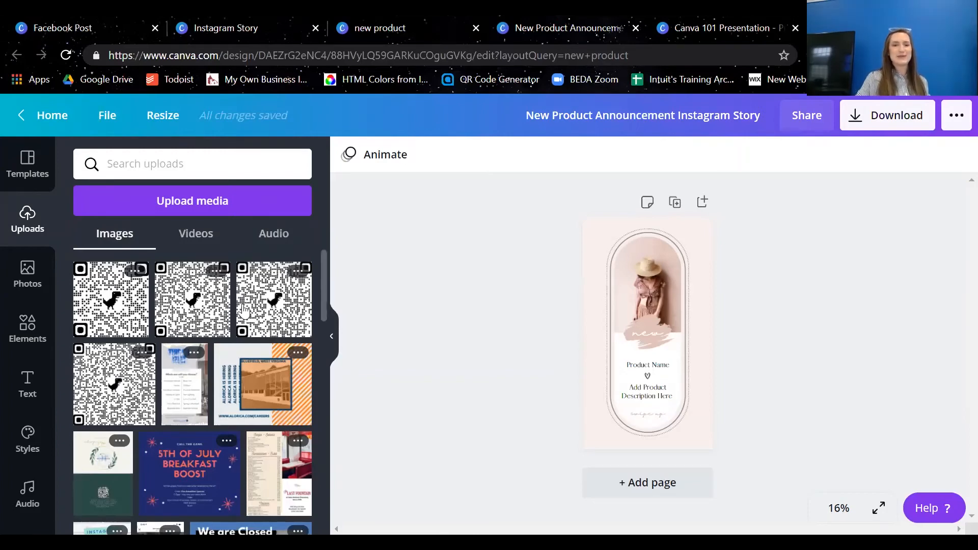
drag(323, 283, 329, 245)
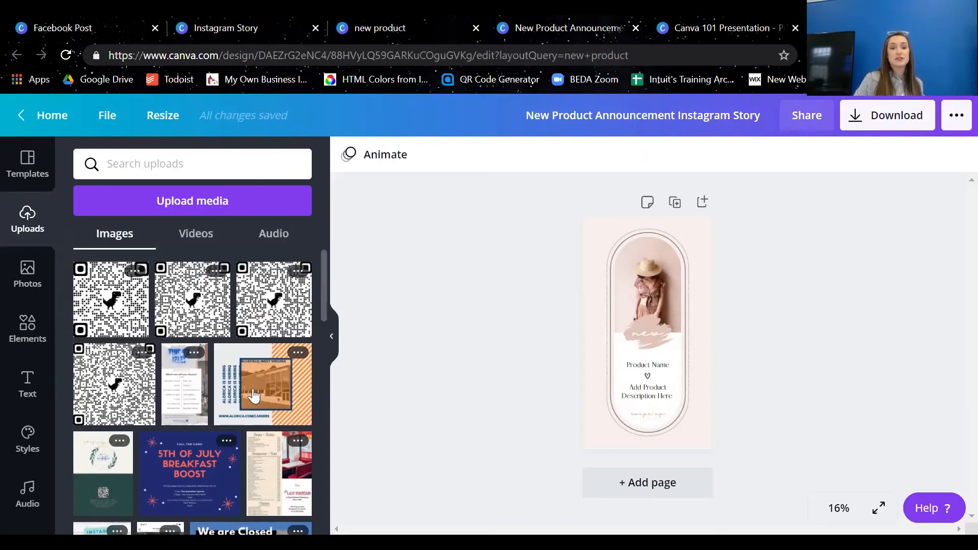
click(179, 392)
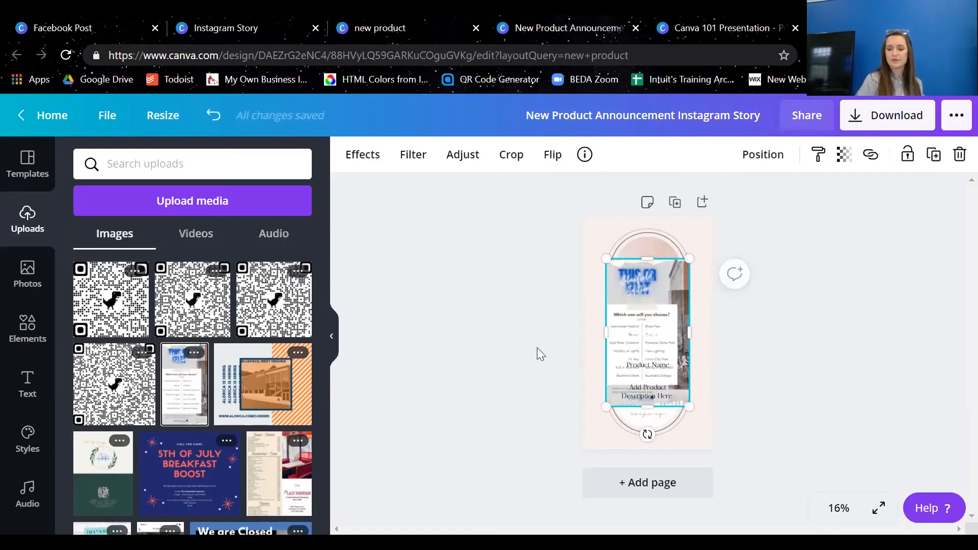
key(Delete)
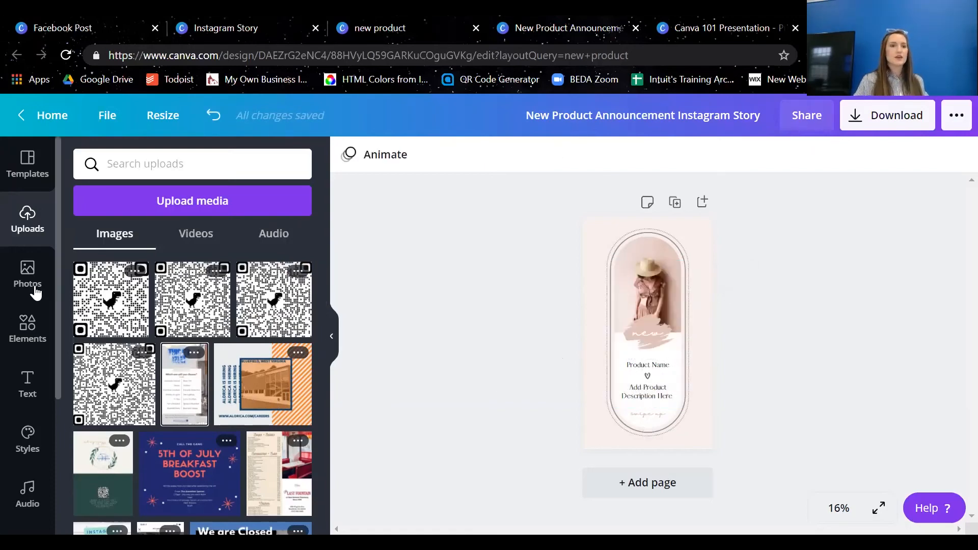
Open the stock photo library and look through its recently used photos and topic categories
click(33, 291)
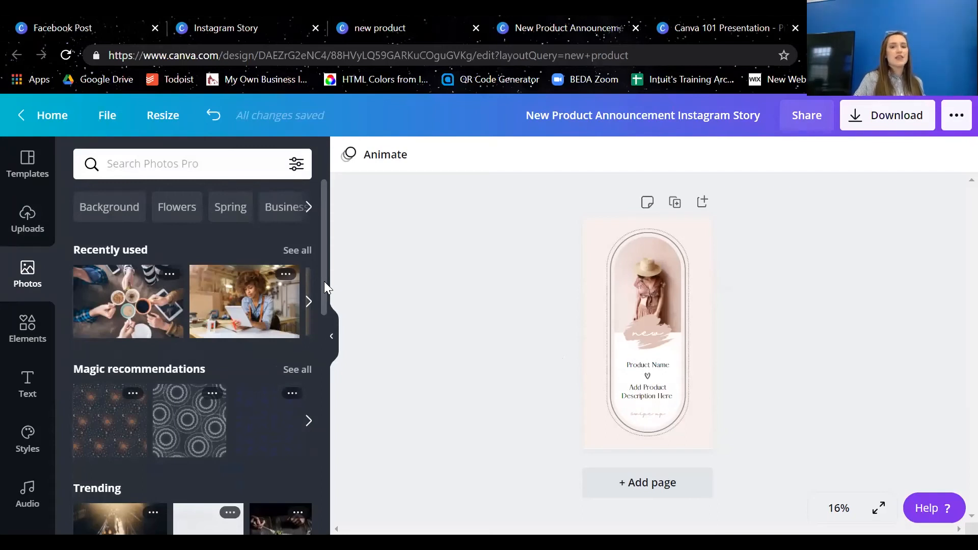
drag(324, 287, 322, 263)
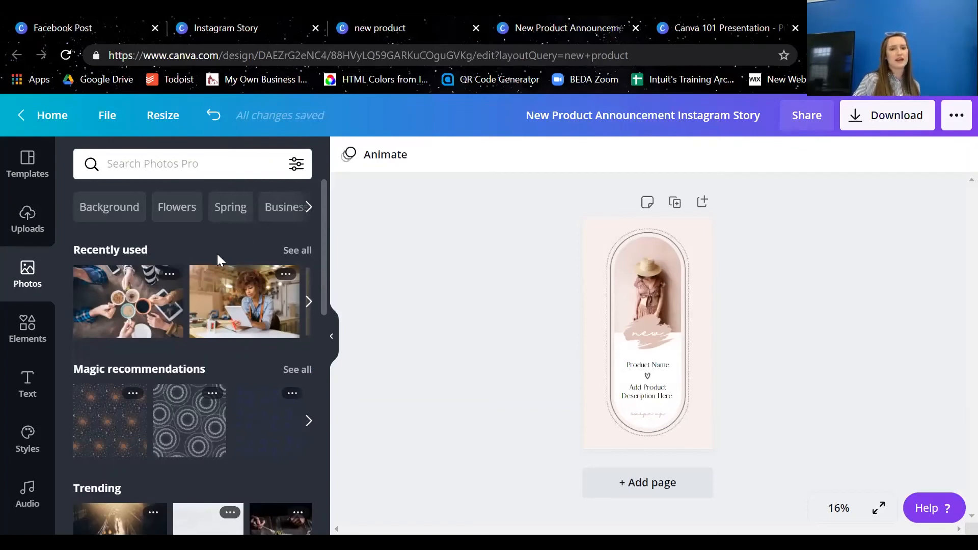
click(310, 209)
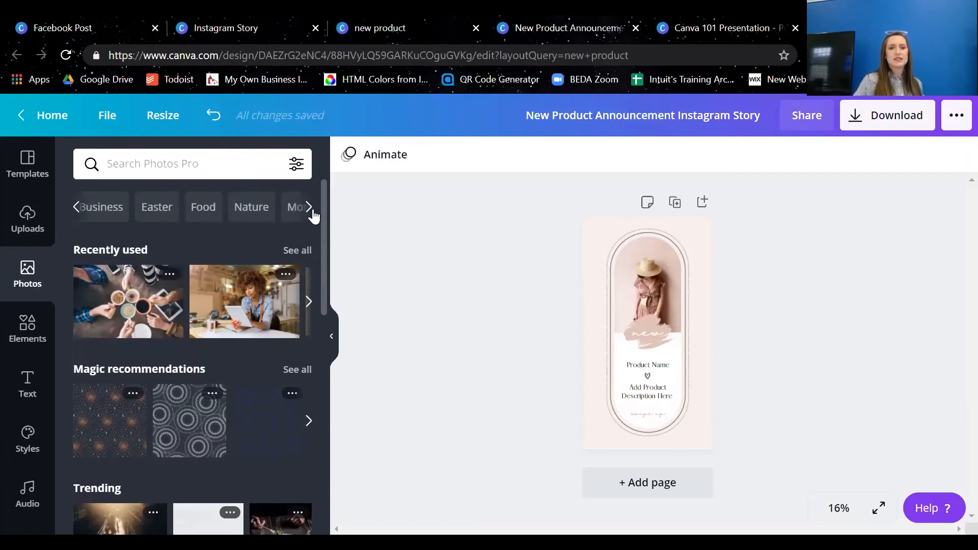
click(309, 209)
click(310, 208)
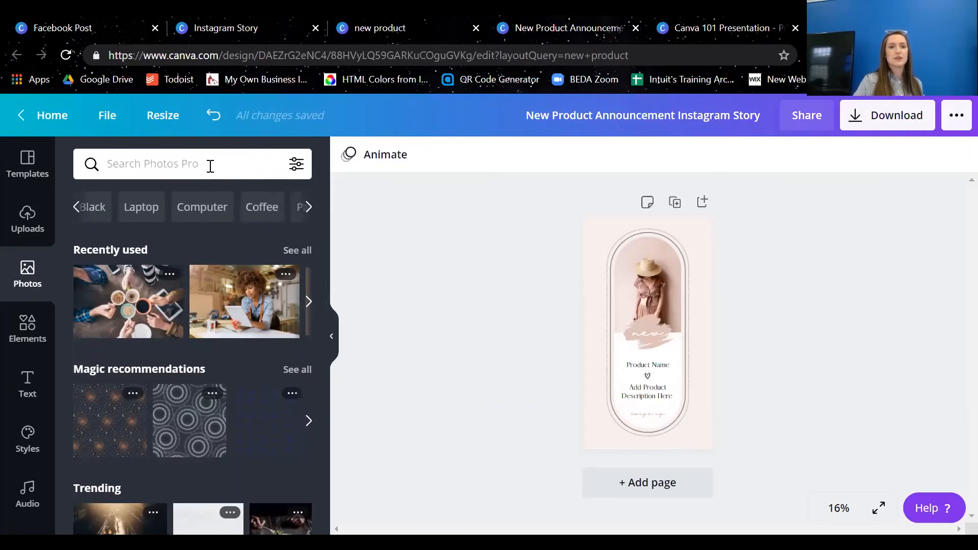
Search the photos for "earrings" and replace the woman in the arch with the gold hoop earrings photo
click(211, 165)
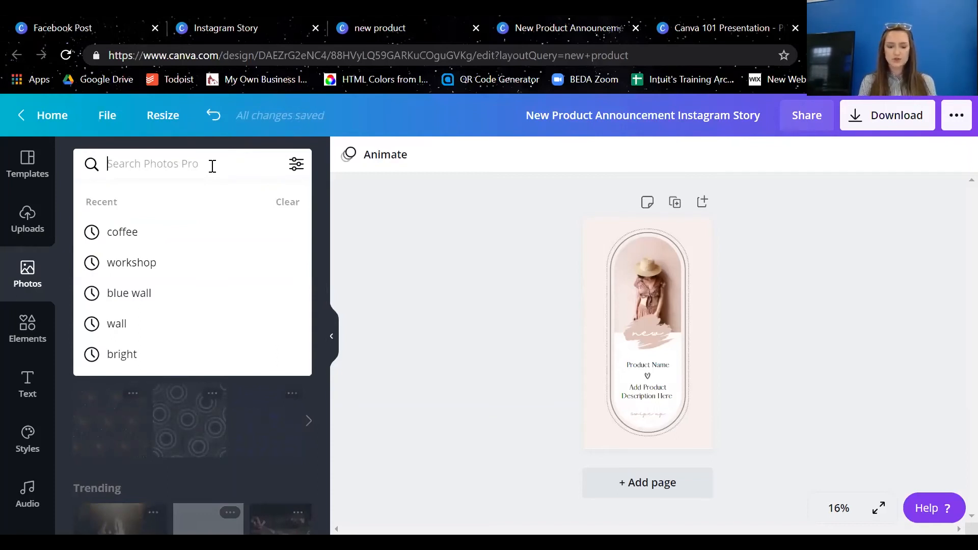
text(earrings)
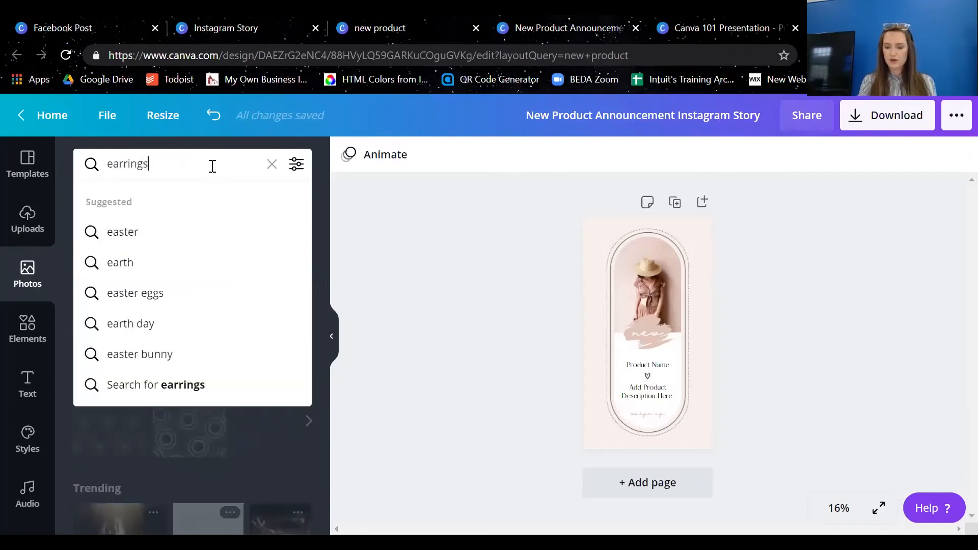
key(Return)
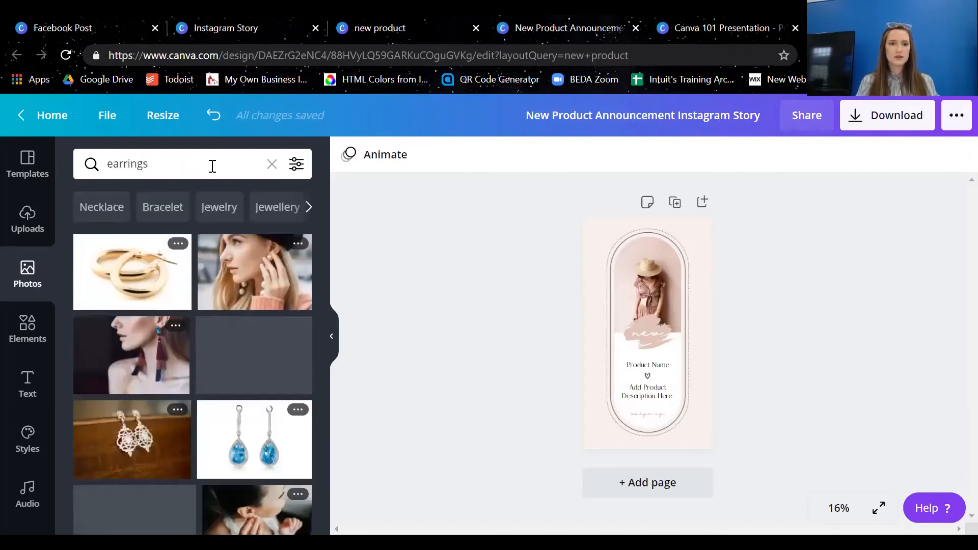
mouse_move(275, 304)
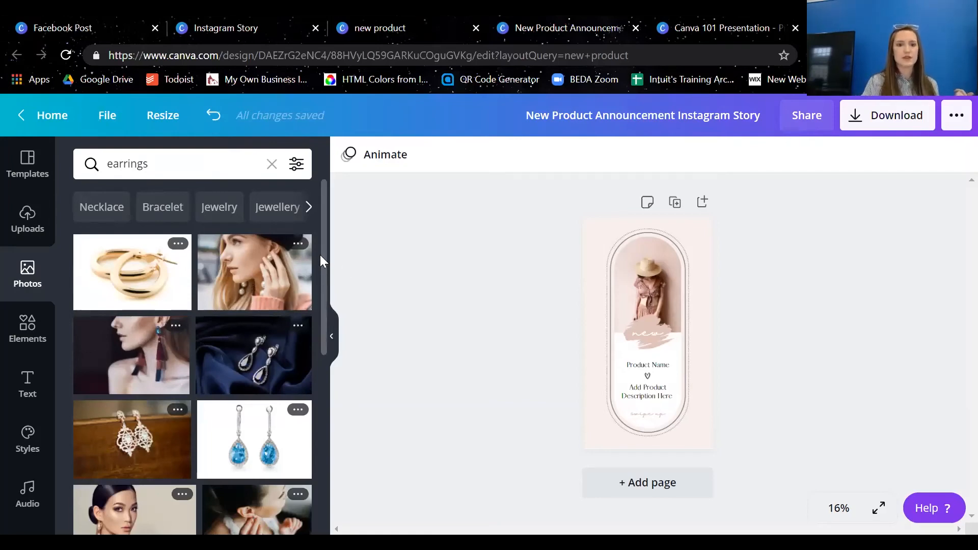
scroll(326, 261, down, 1)
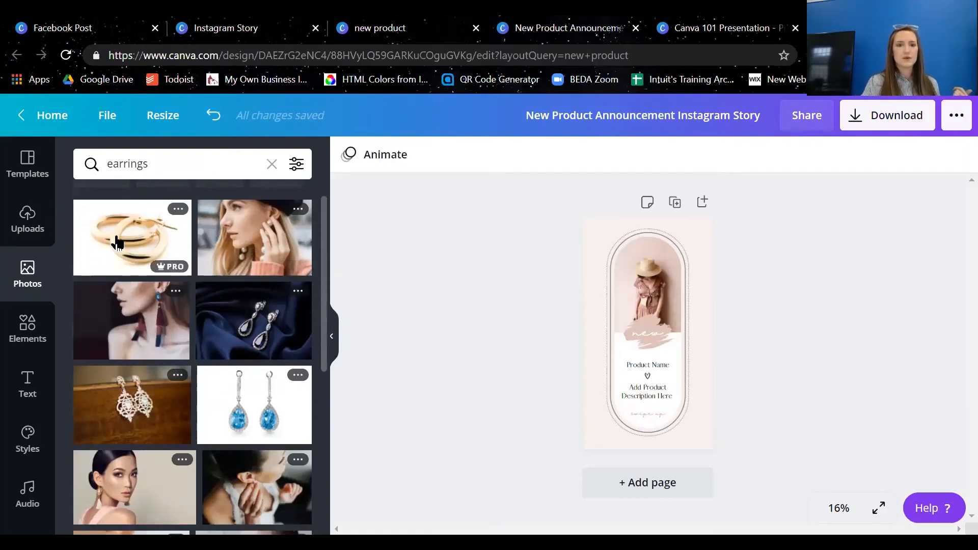
drag(124, 234, 644, 278)
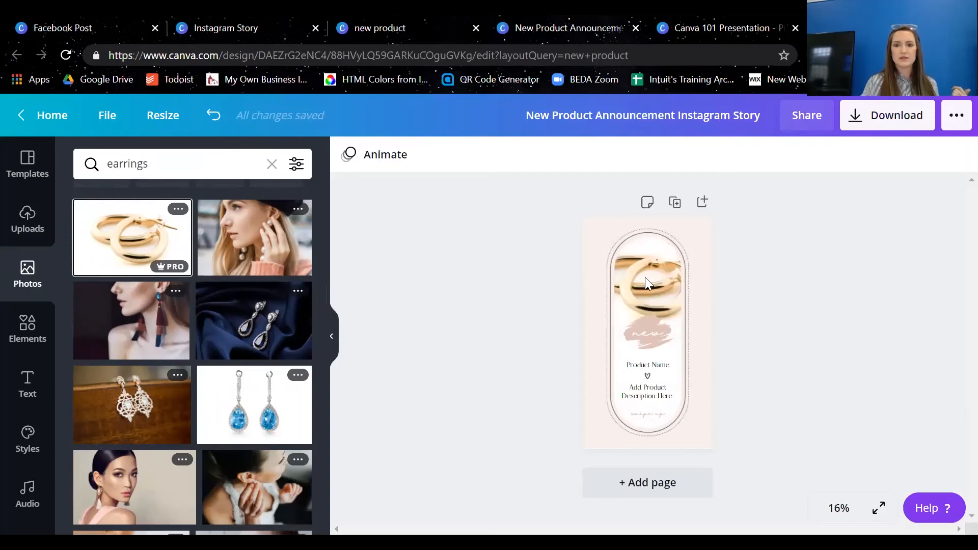
double_click(645, 277)
double_click(645, 277)
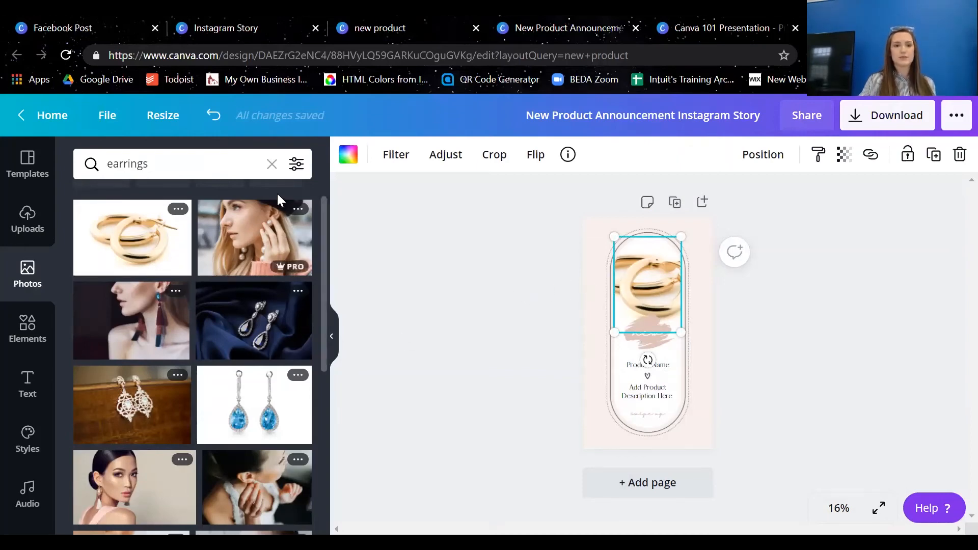
Clear the photo search and look through the graphic elements, including the magic recommendations
click(272, 163)
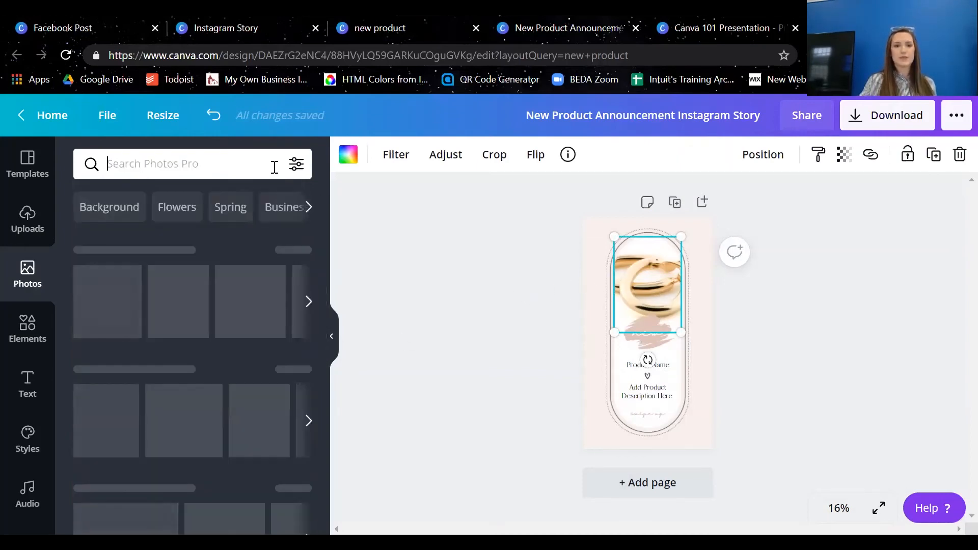
click(23, 335)
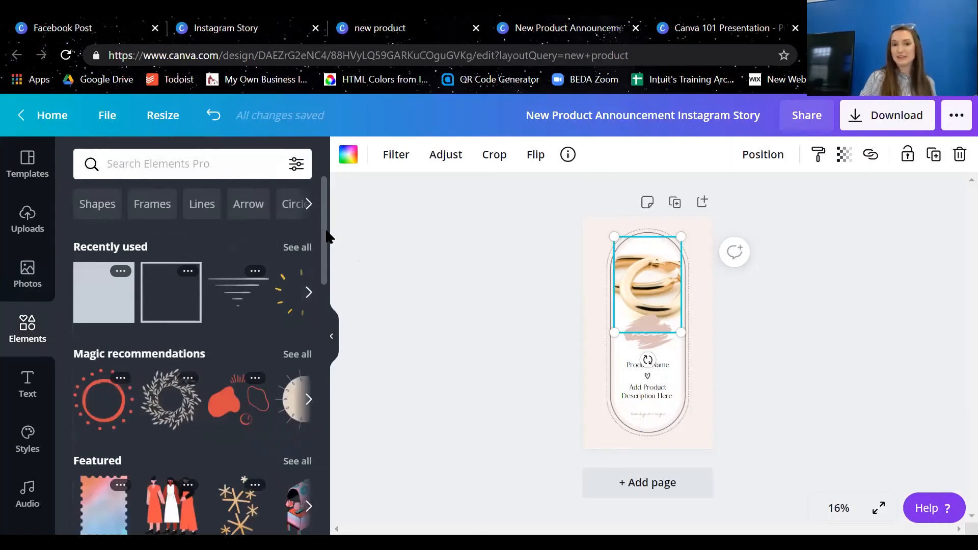
mouse_move(322, 230)
mouse_down()
mouse_move(323, 285)
mouse_move(323, 218)
mouse_up()
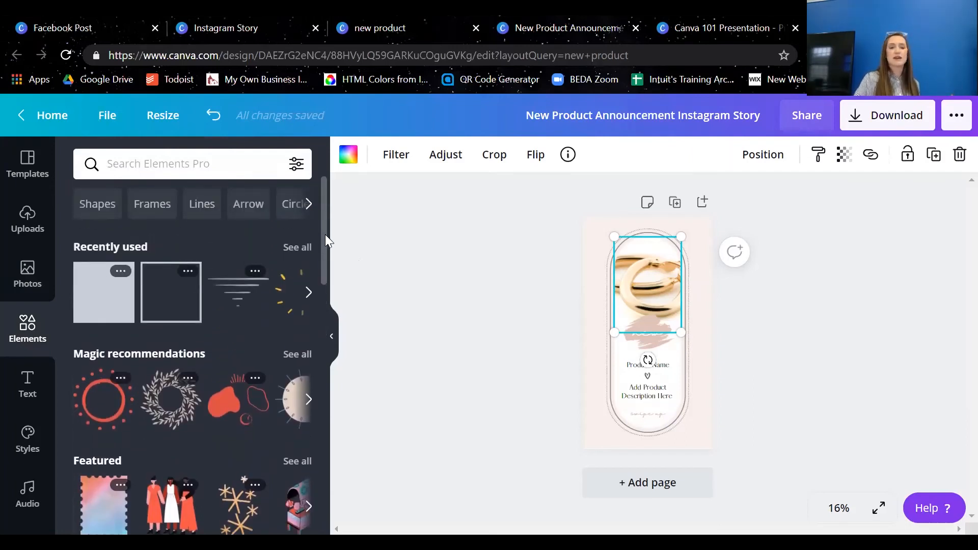
scroll(317, 337, down, 1)
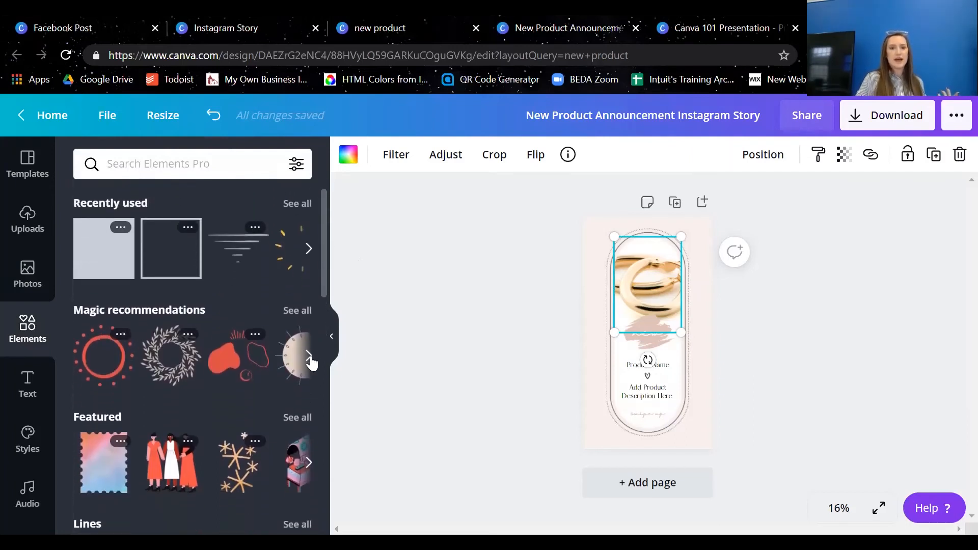
click(309, 356)
click(309, 357)
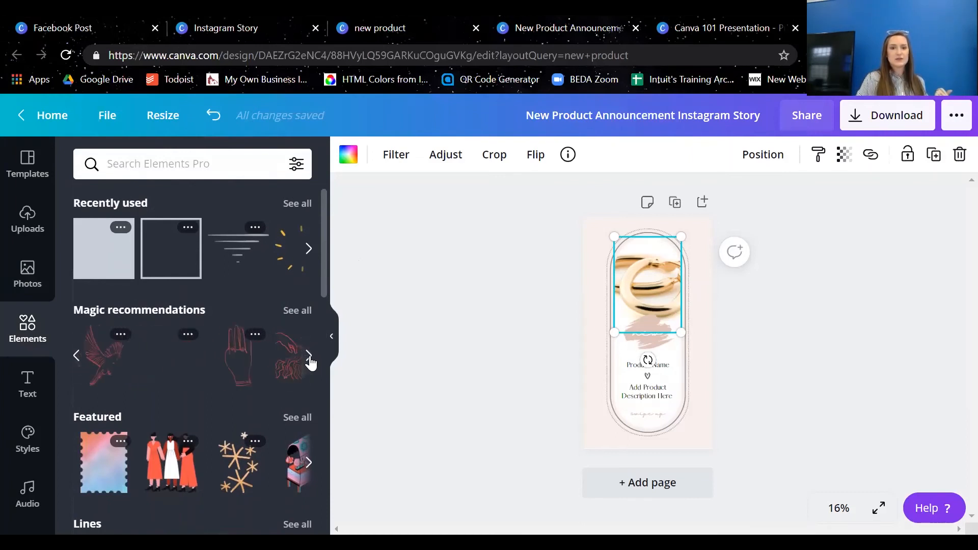
click(309, 356)
click(309, 356)
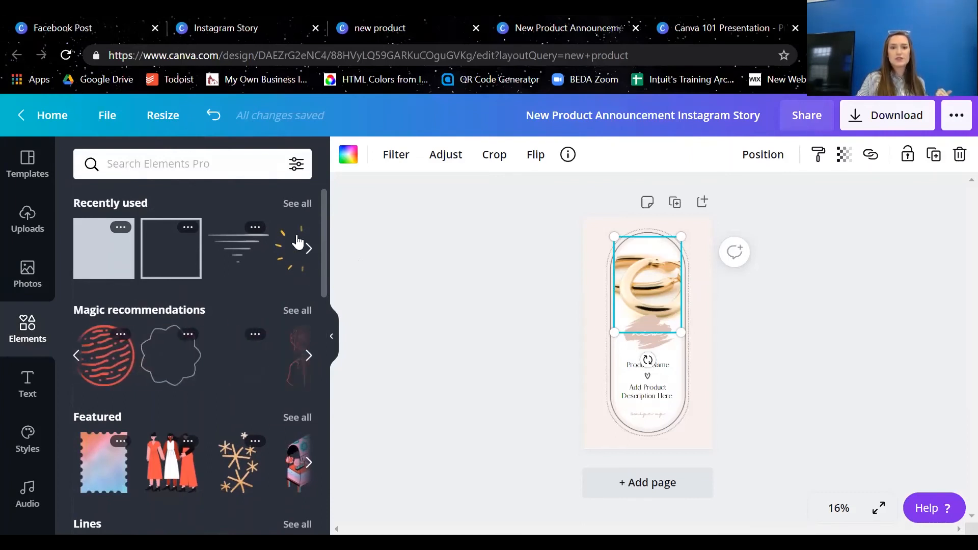
Search the elements for "social icons" and look over the available graphics
click(203, 164)
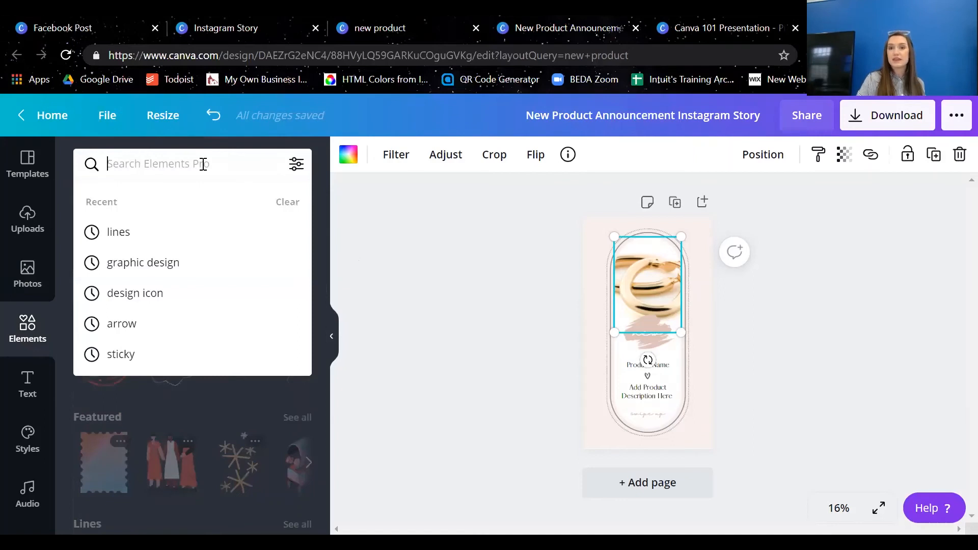
click(371, 280)
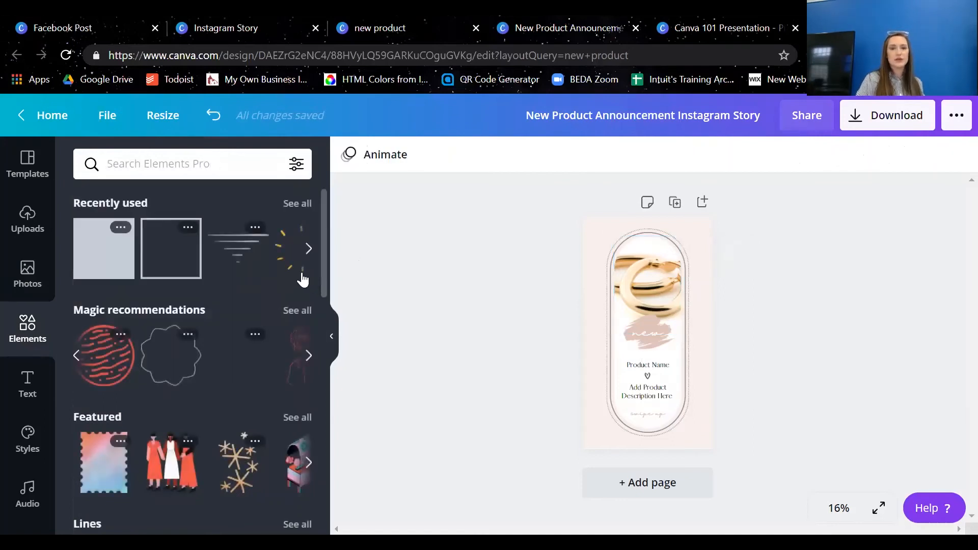
click(213, 170)
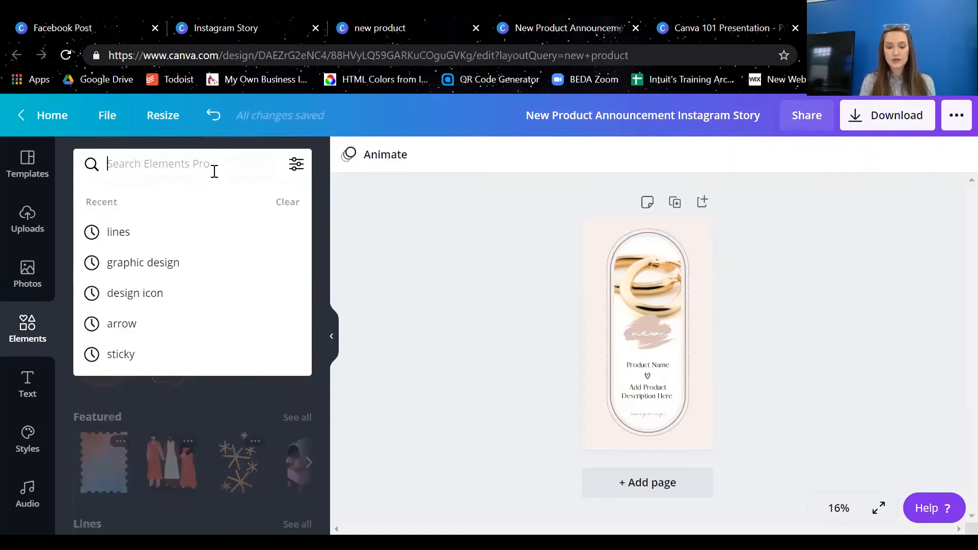
text(social icons)
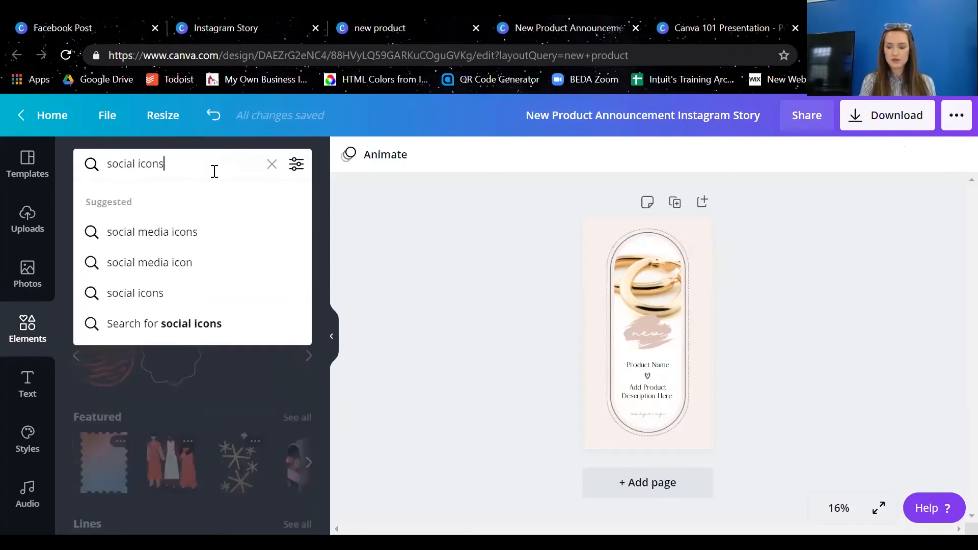
key(Return)
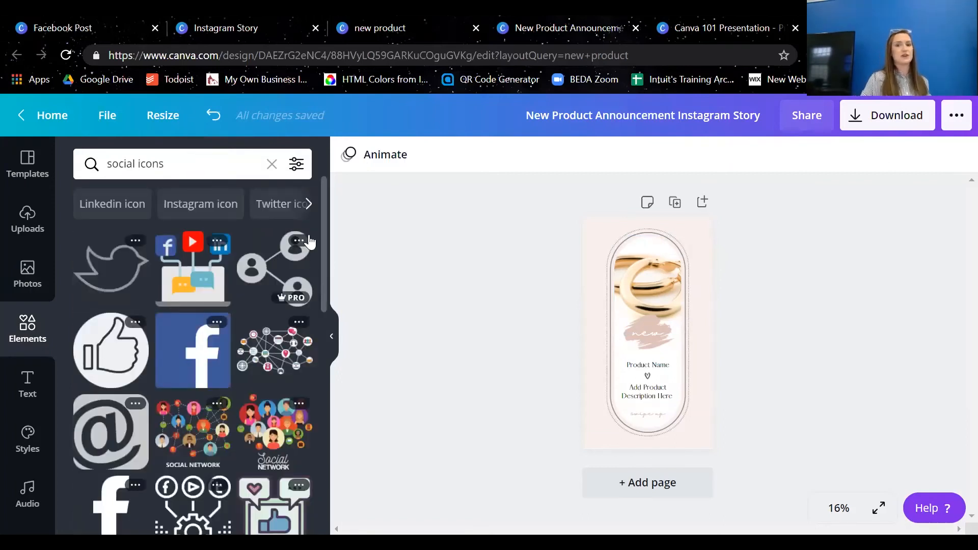
drag(321, 231, 327, 196)
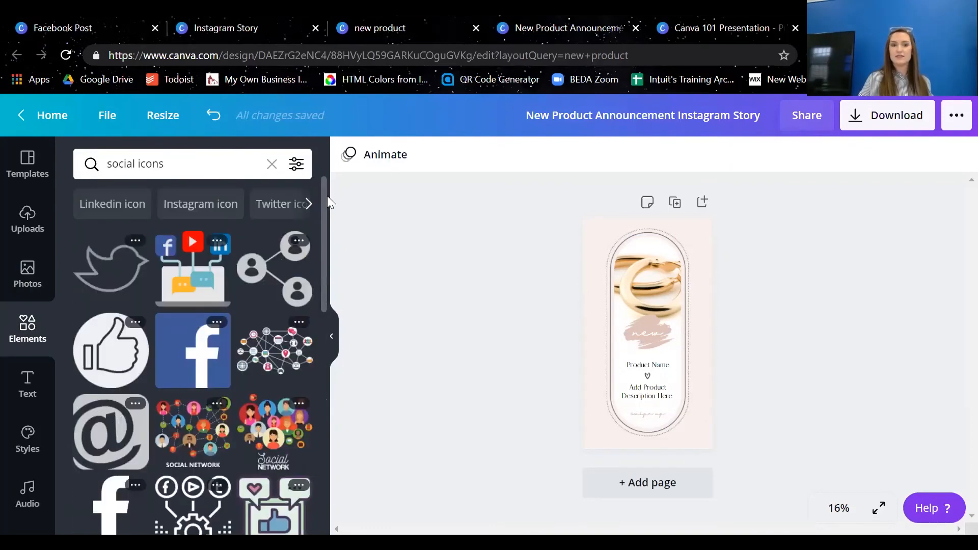
Add a circular frame across the arch's photo area and fill it with the gold hoop earrings photo
click(271, 163)
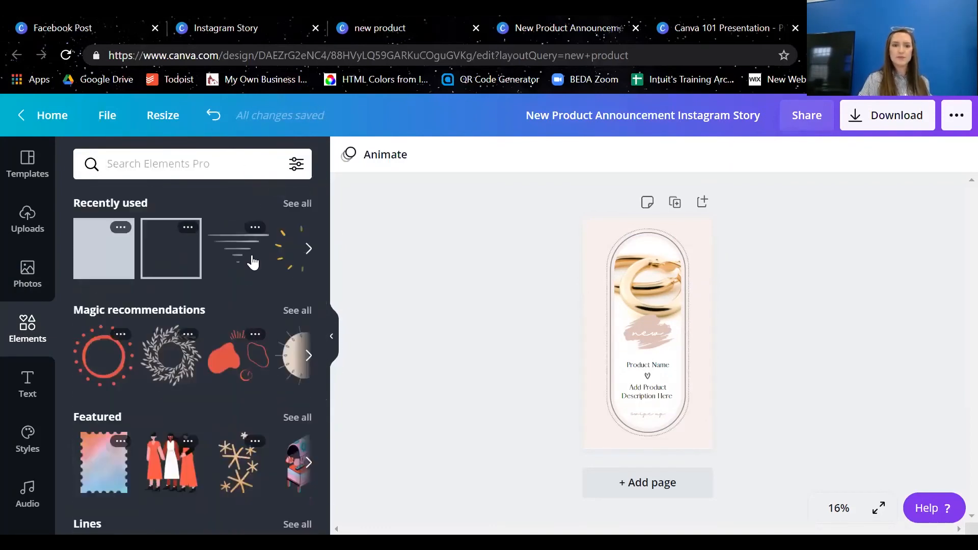
drag(323, 245, 301, 356)
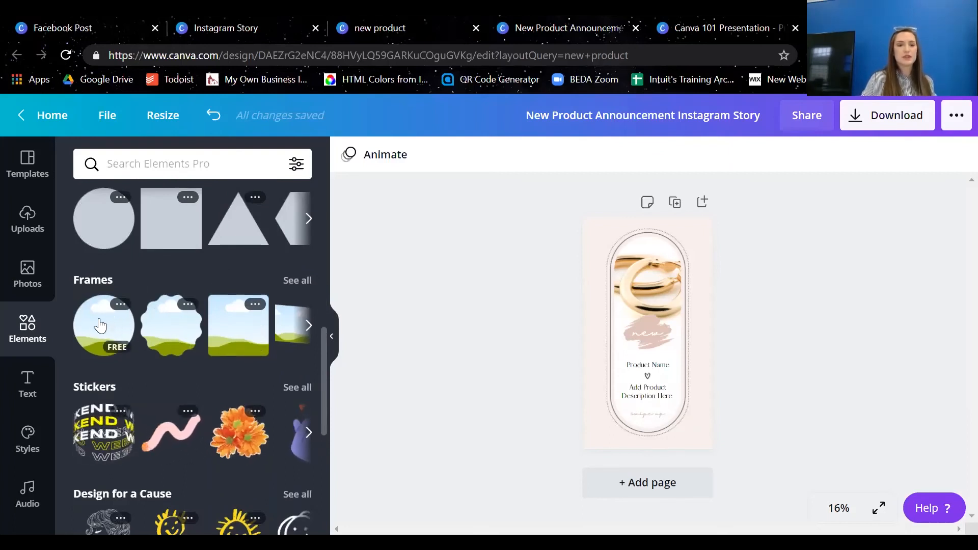
drag(115, 334, 689, 321)
drag(688, 321, 655, 366)
mouse_move(651, 278)
mouse_down()
mouse_move(659, 267)
mouse_move(657, 275)
mouse_up()
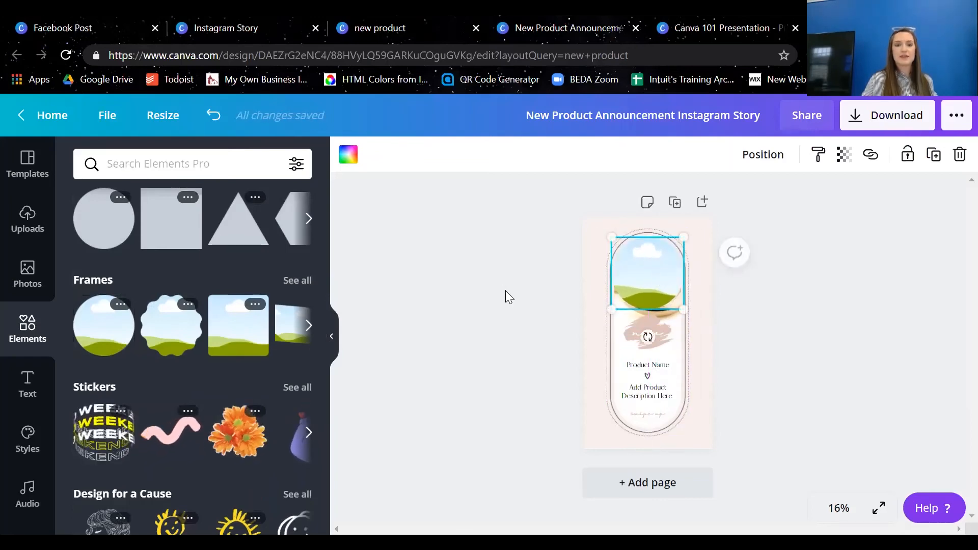
click(34, 298)
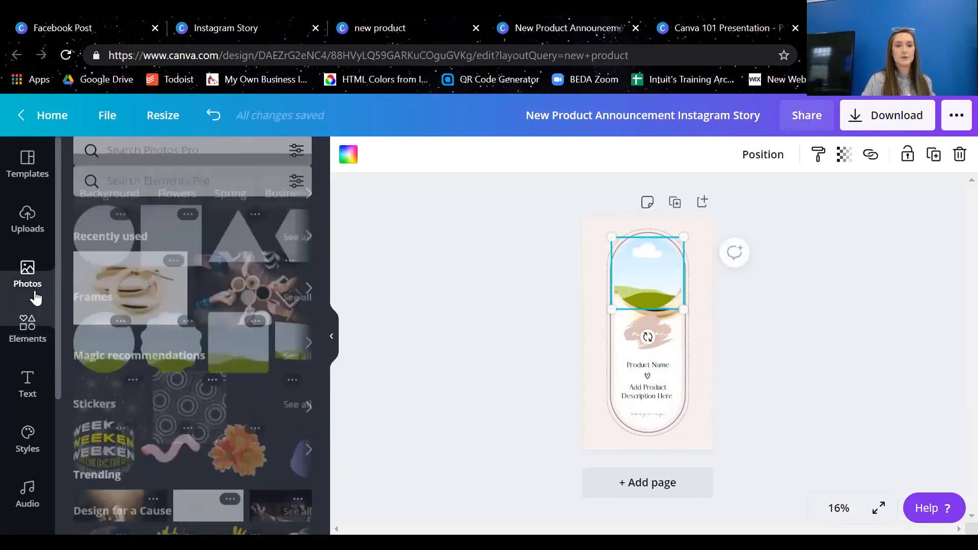
drag(141, 311, 661, 284)
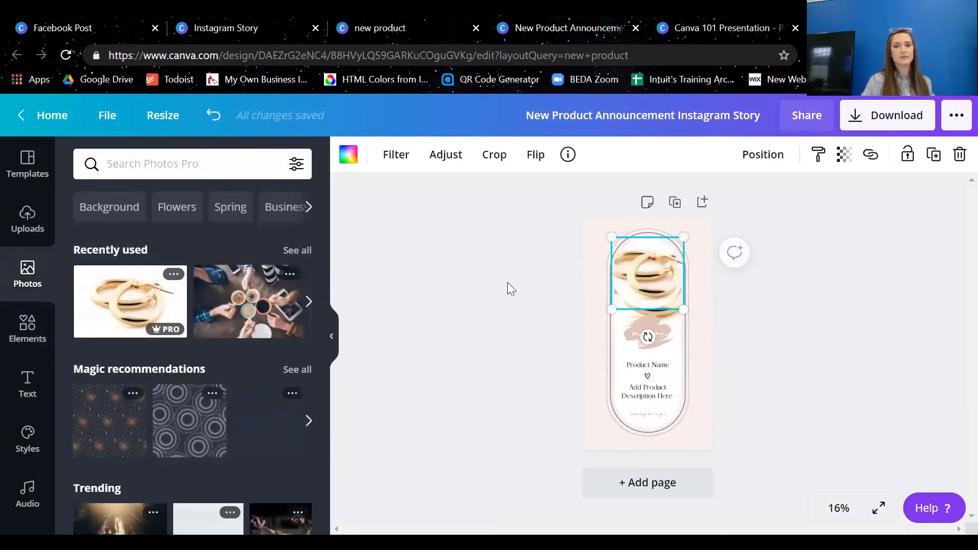
Undo the earrings photo fill and the circular frame added over the arch
key(ctrl+z)
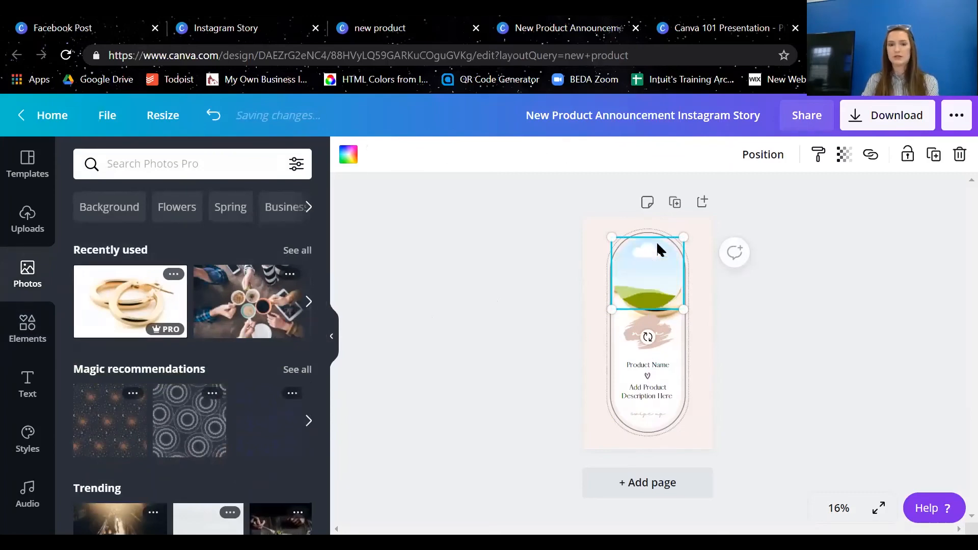
key(ctrl+z)
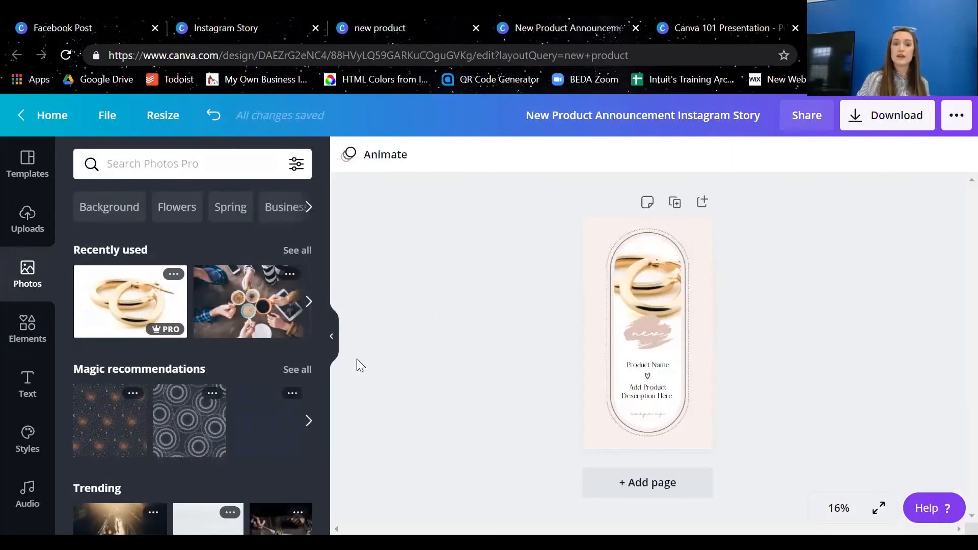
Look through the element categories, including frames, stickers, Design for a Cause, charts, grids and gradients
click(11, 349)
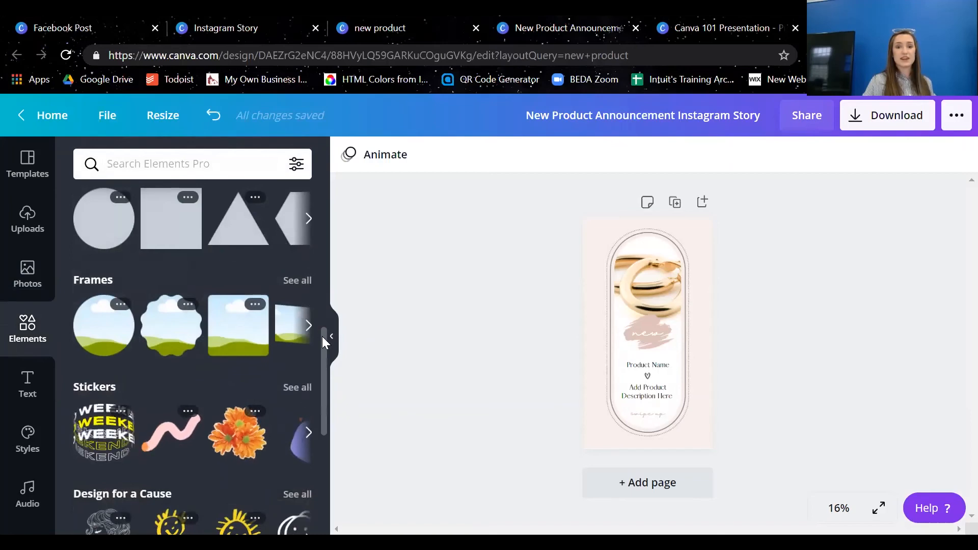
scroll(324, 357, down, 5)
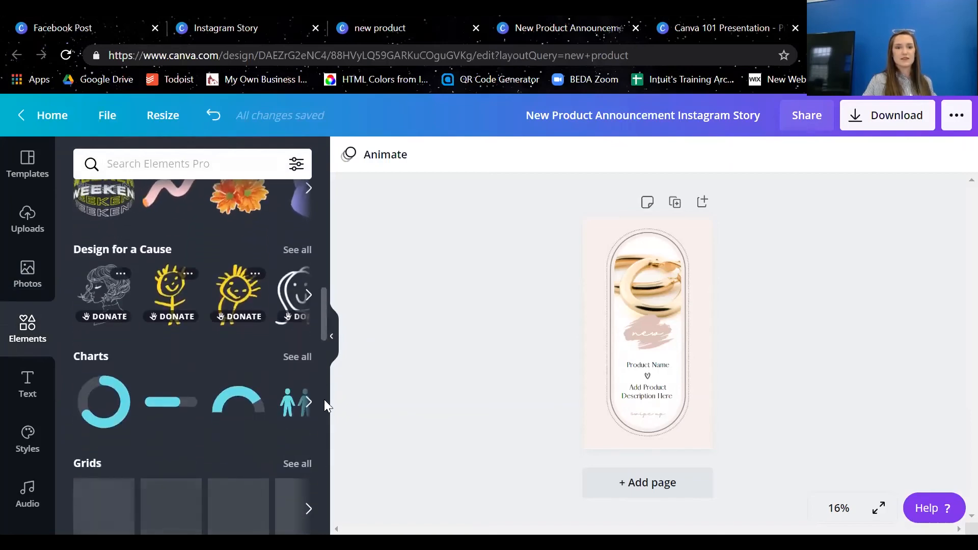
scroll(323, 399, up, 1)
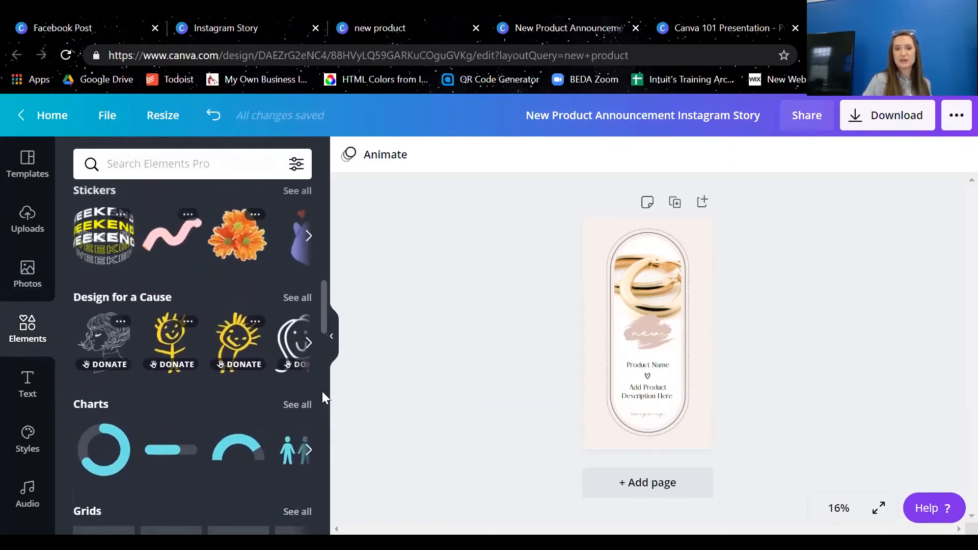
scroll(323, 402, down, 3)
scroll(327, 392, up, 1)
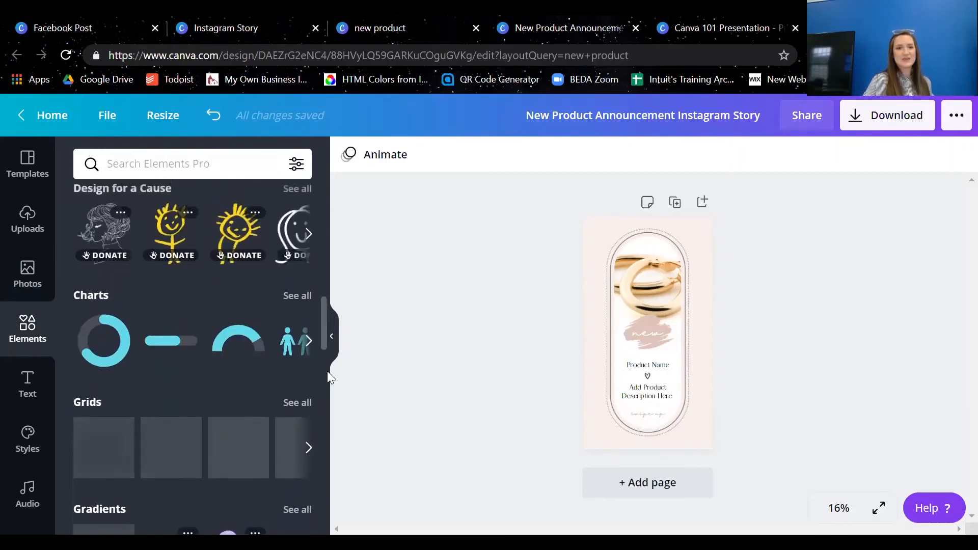
drag(324, 328, 320, 168)
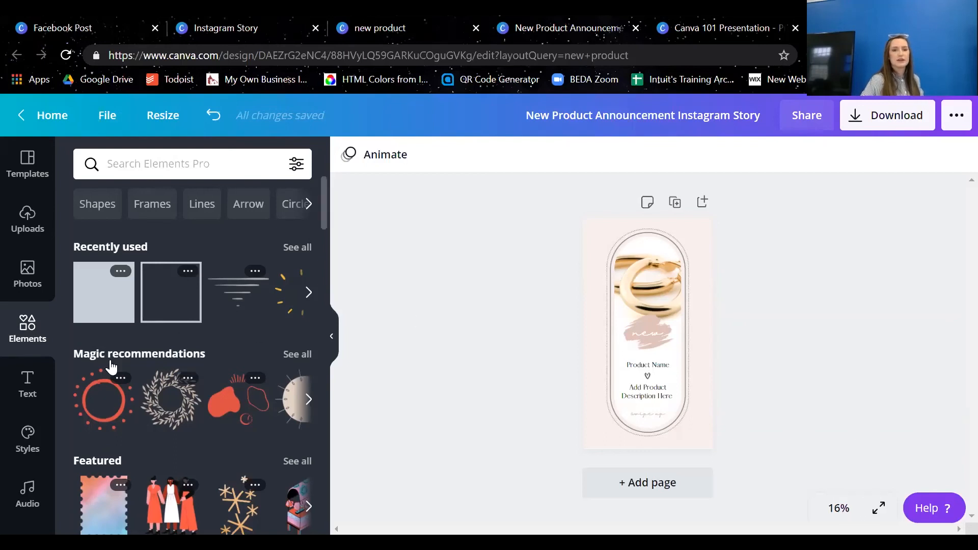
Try out the text options by adding a heading to the story and deleting its text
click(36, 392)
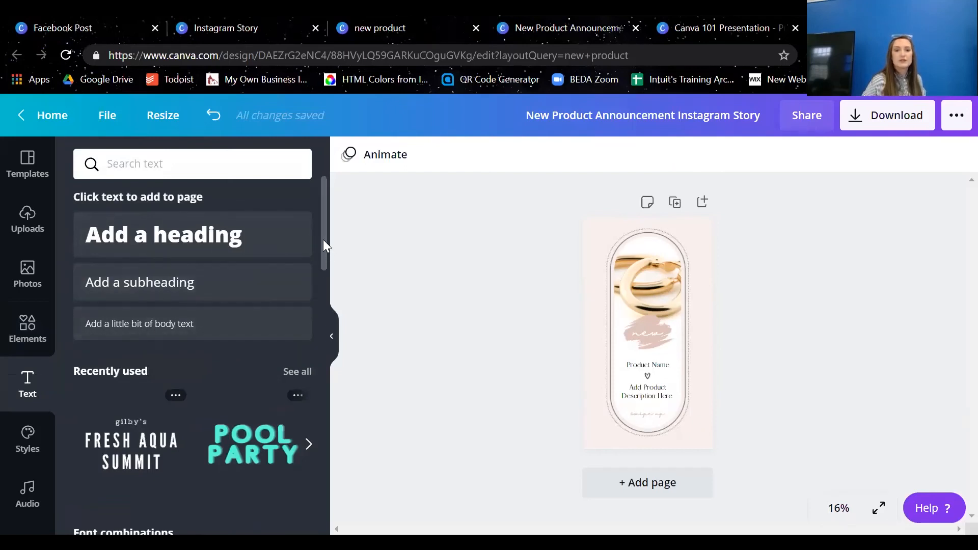
mouse_move(323, 240)
mouse_down()
mouse_move(328, 270)
mouse_move(328, 230)
mouse_up()
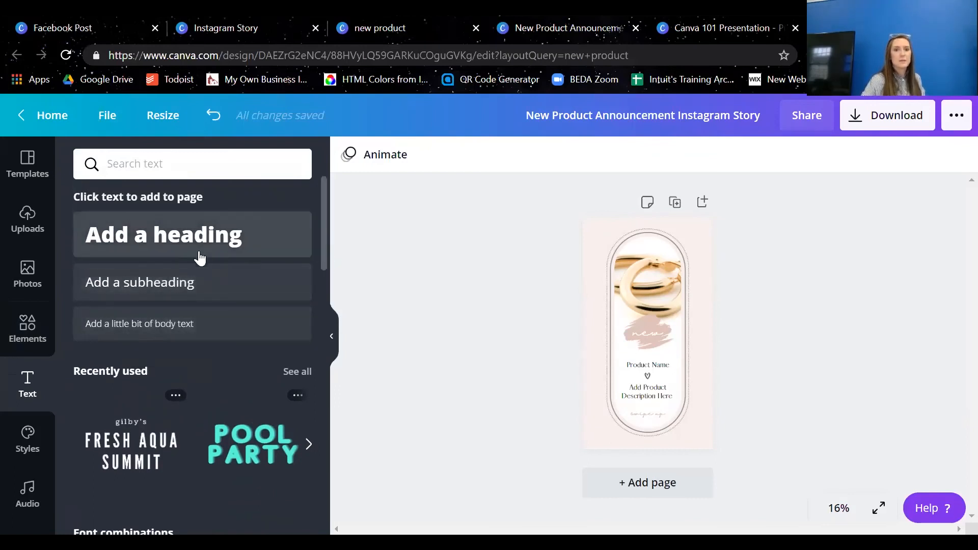
click(169, 242)
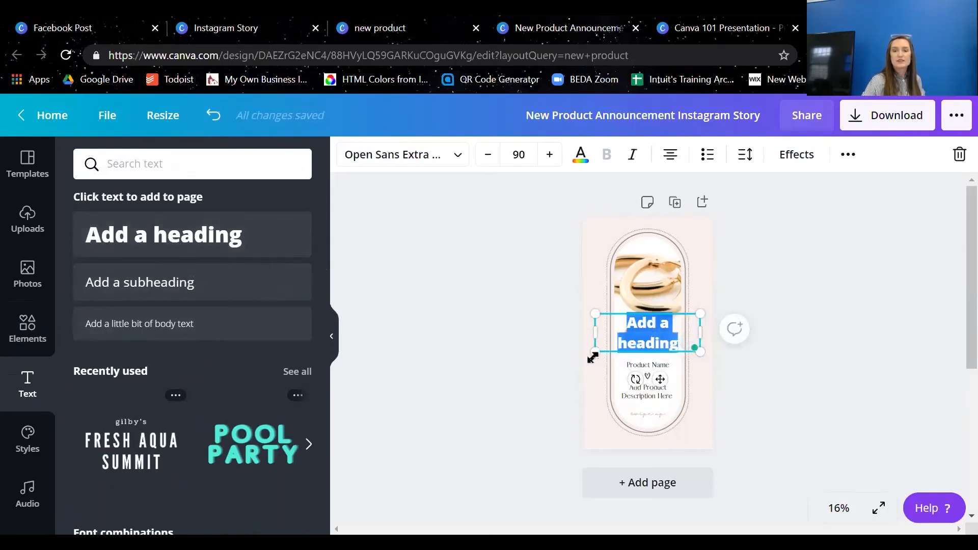
mouse_move(592, 357)
mouse_down()
mouse_move(629, 330)
mouse_move(646, 331)
mouse_move(584, 362)
mouse_move(594, 359)
mouse_up()
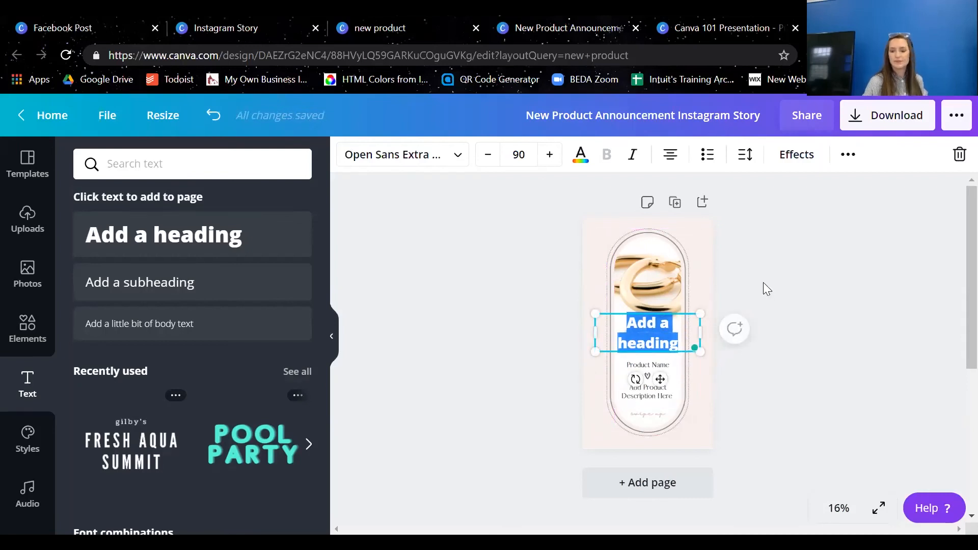
key(BackSpace)
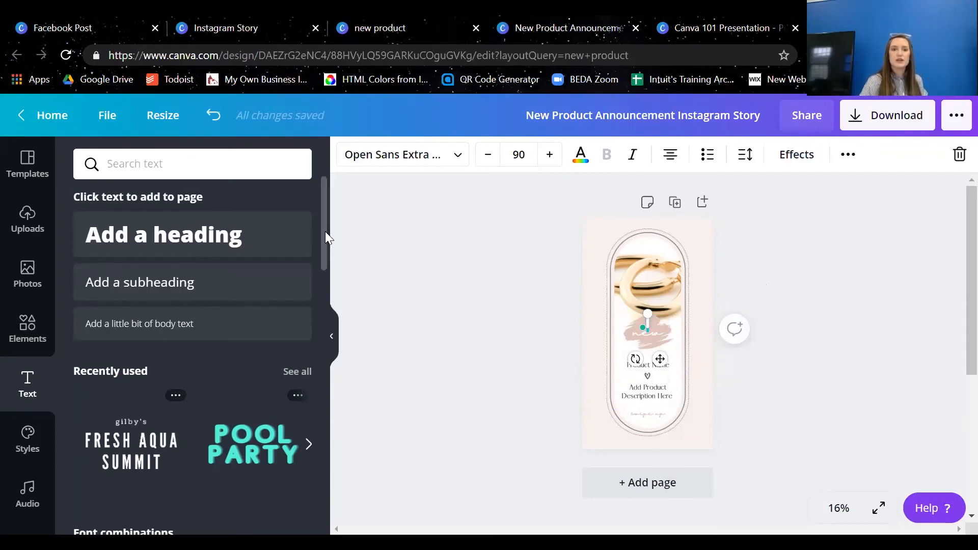
drag(325, 231, 341, 195)
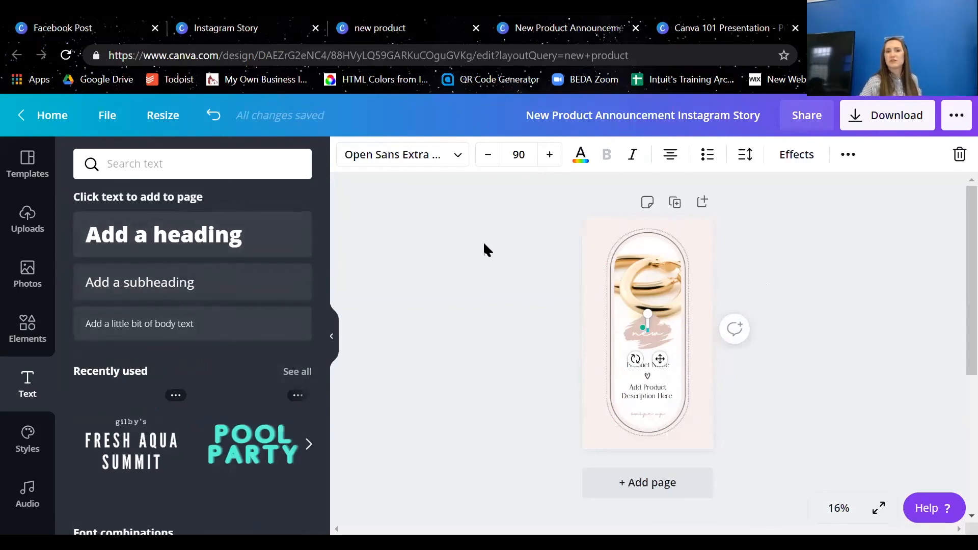
Look over the Brand Kit and trending font and color styles, and open the audio tracks
click(28, 437)
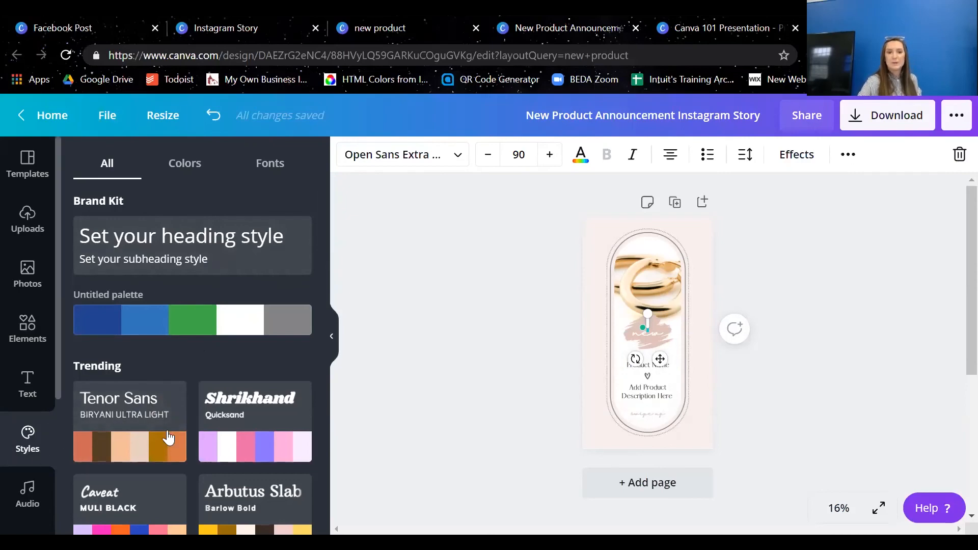
drag(325, 233, 327, 198)
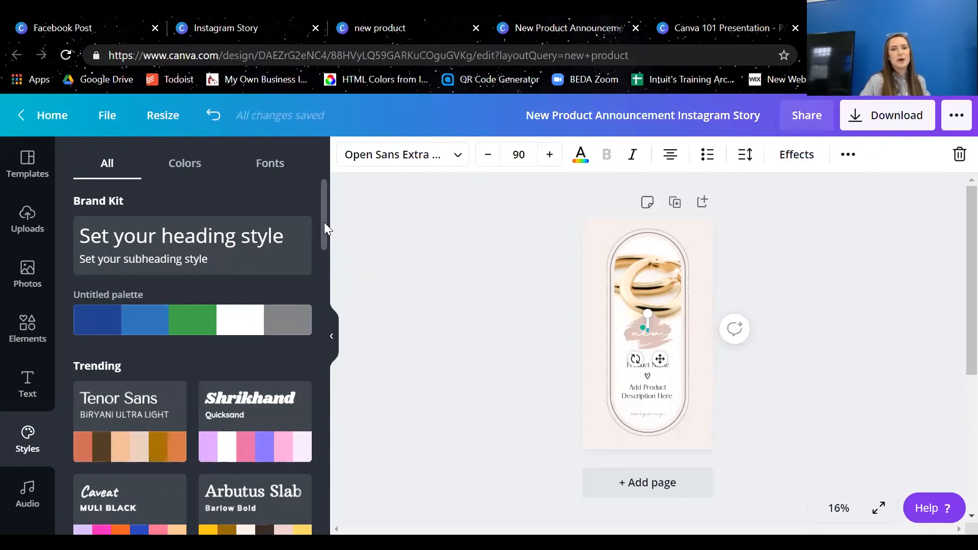
mouse_move(324, 222)
mouse_down()
mouse_move(328, 231)
mouse_move(327, 212)
mouse_up()
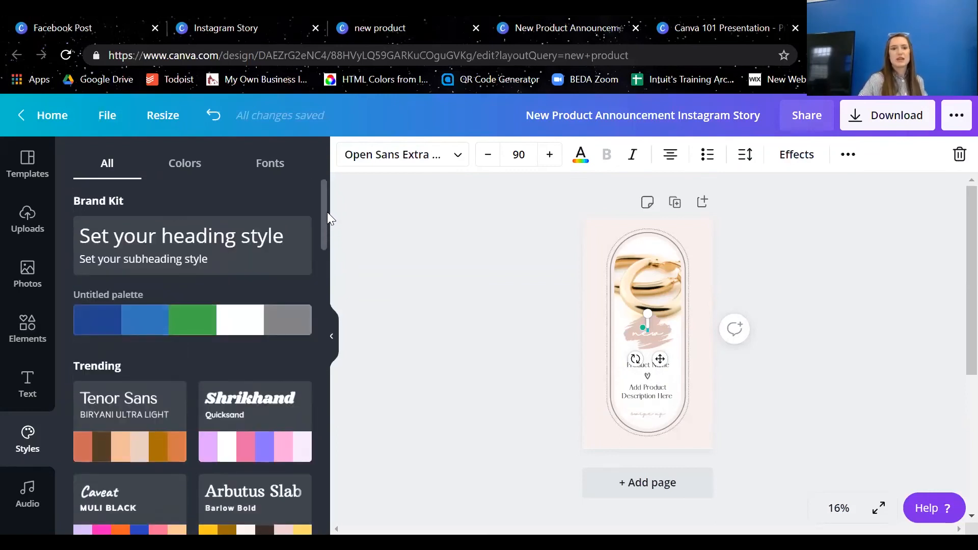
click(38, 501)
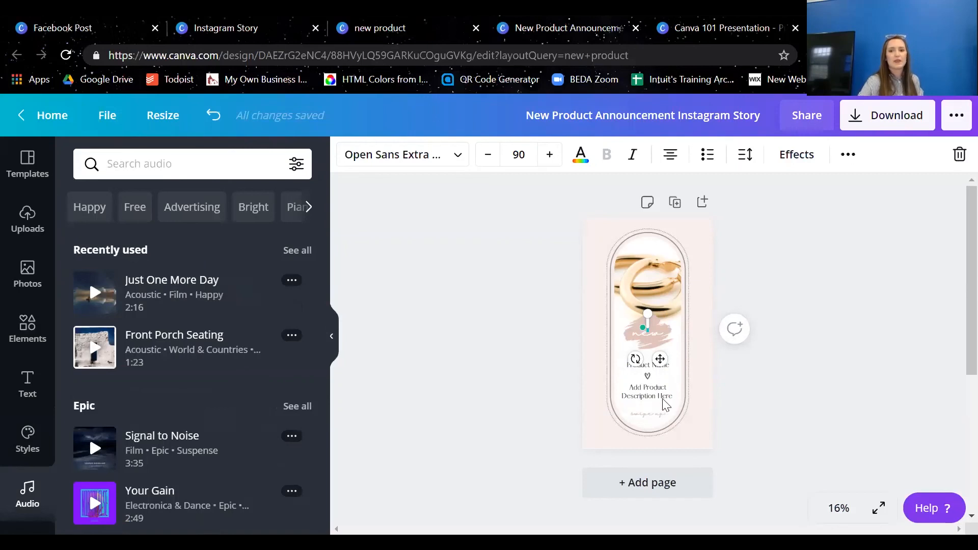
Remove the "Product Name" placeholder from the story and collapse the side panel
click(647, 364)
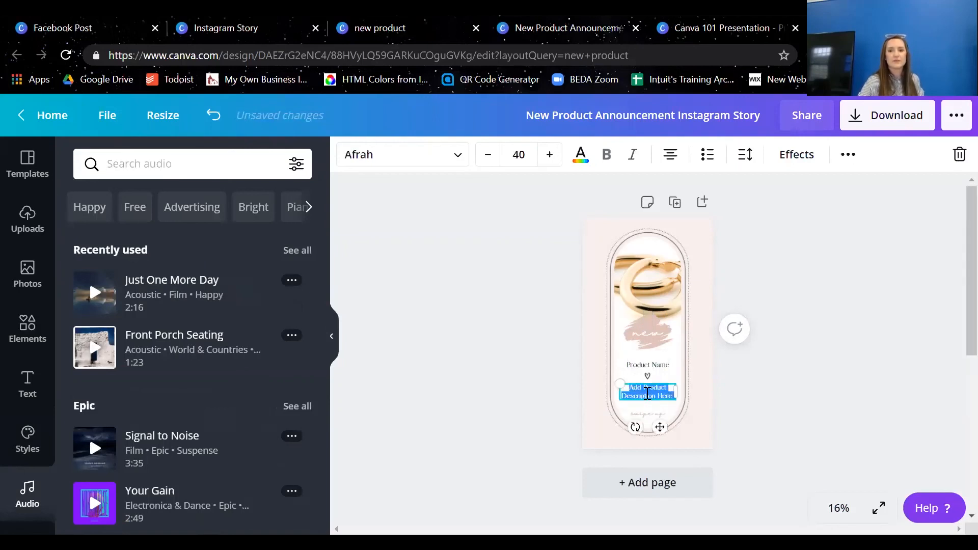
double_click(656, 362)
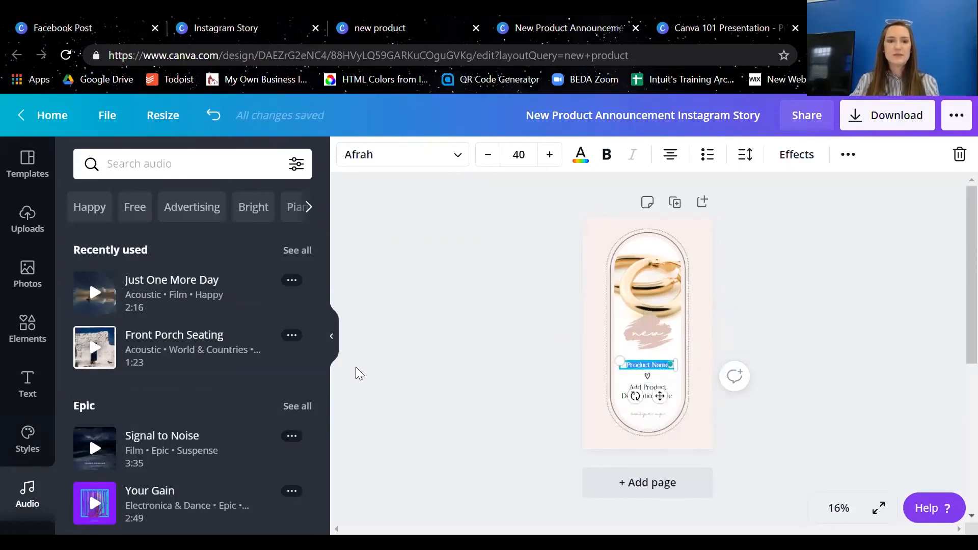
click(332, 337)
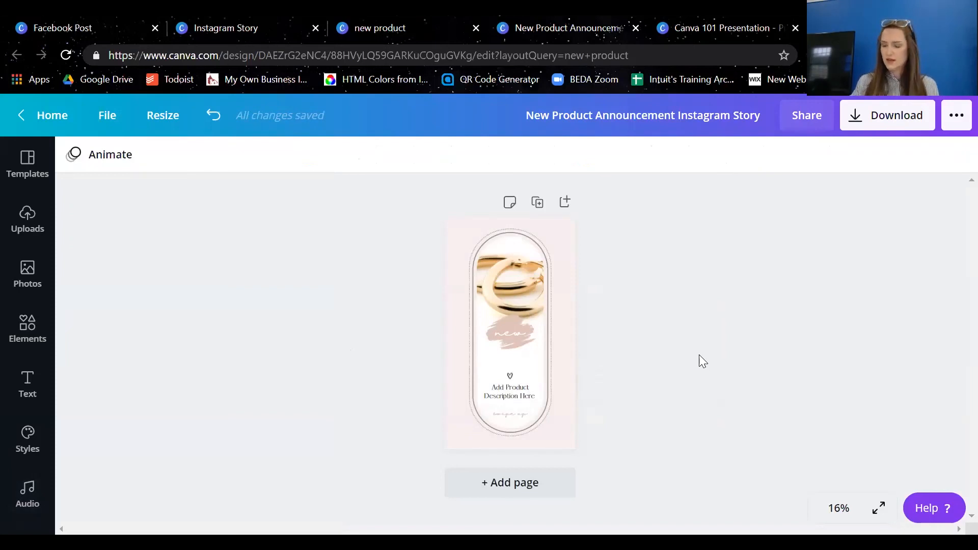
Replace the product description placeholder with "Just in! Our new golden earrings!"
click(512, 398)
double_click(523, 395)
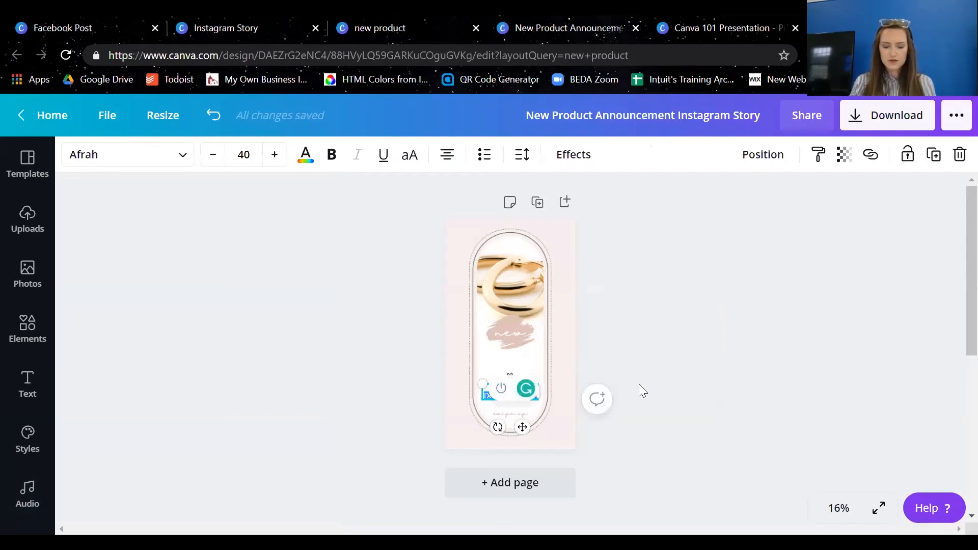
text(Just)
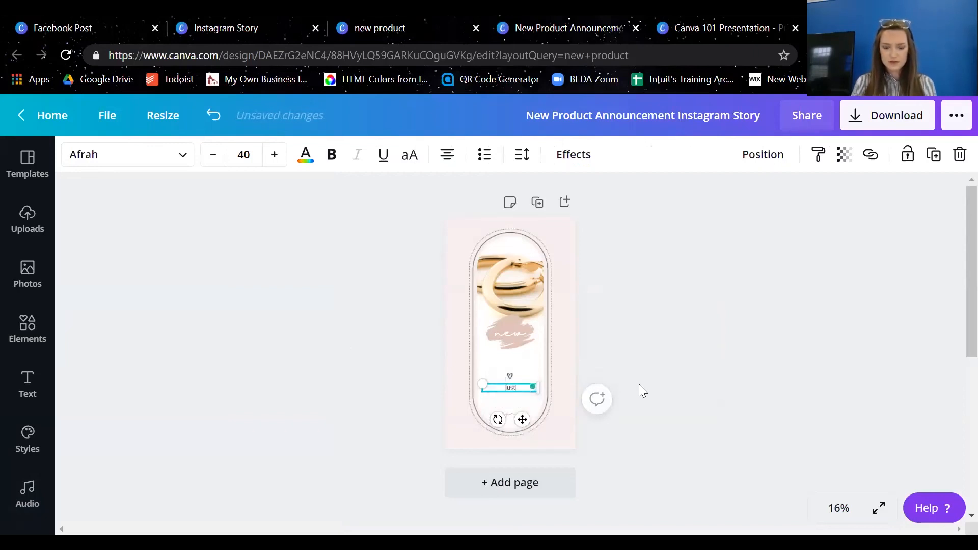
text( in!)
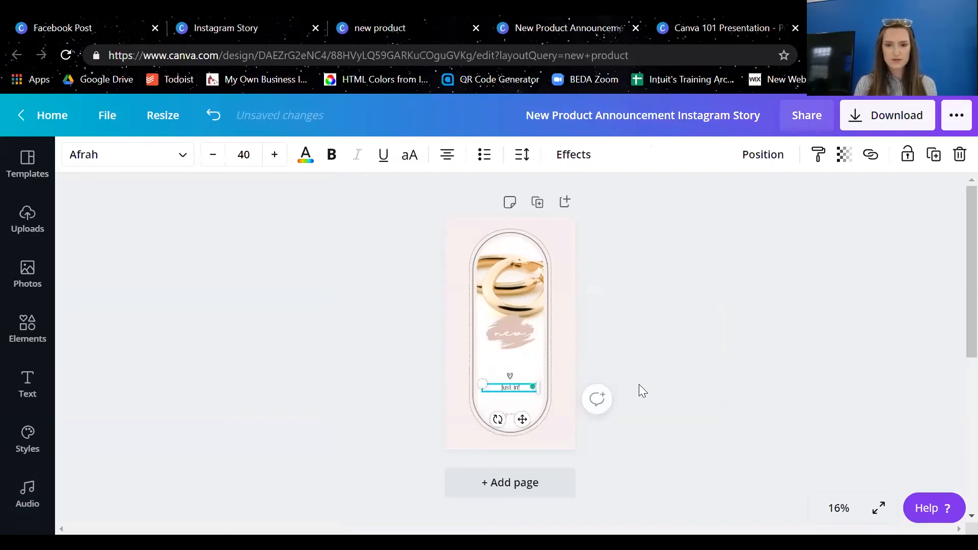
text( Pur new)
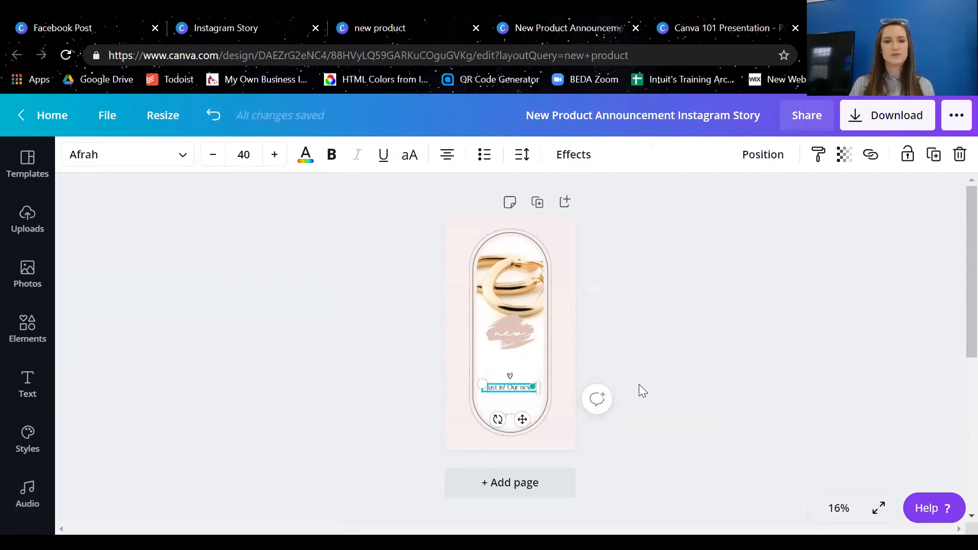
text( golde)
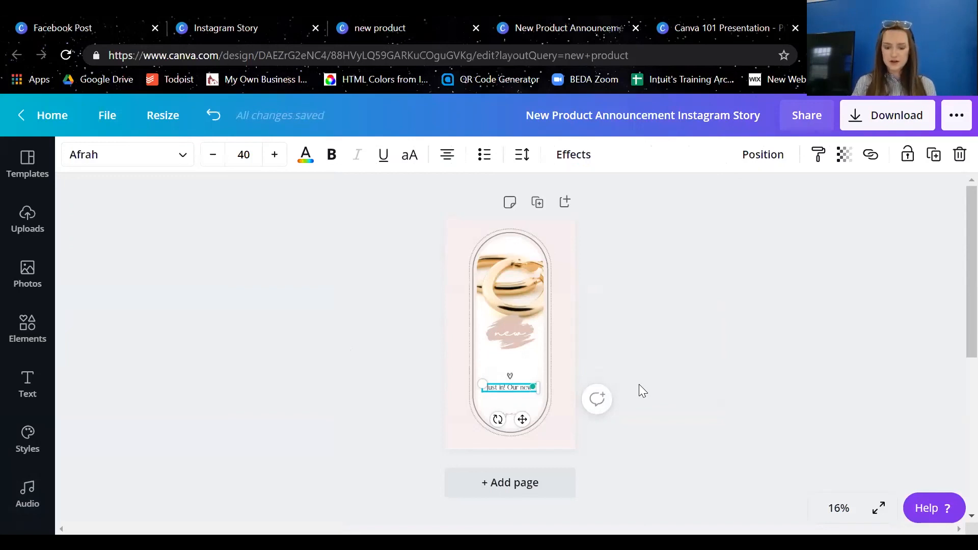
text(n ear)
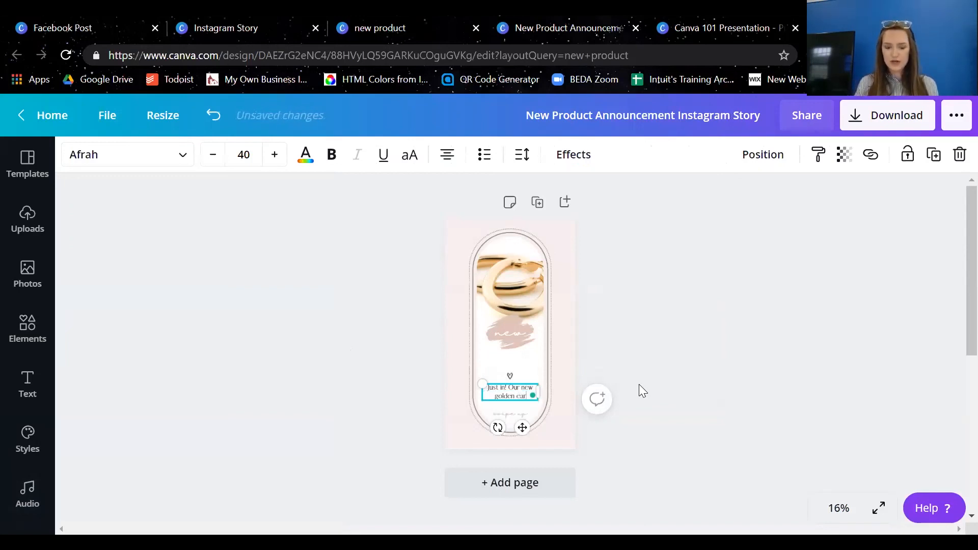
text(rings)
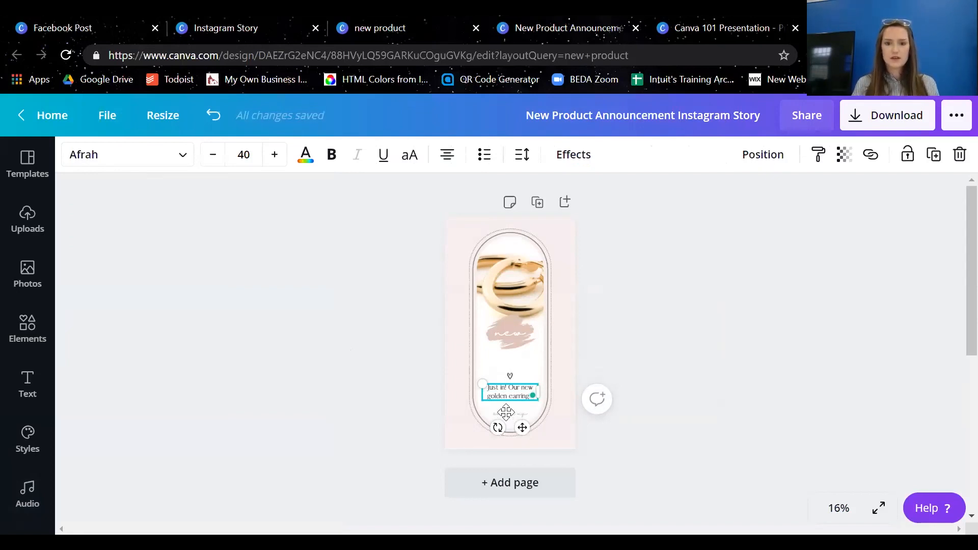
Change the "swipe up" script line below the description to "swipe up to shop"
click(509, 414)
double_click(509, 414)
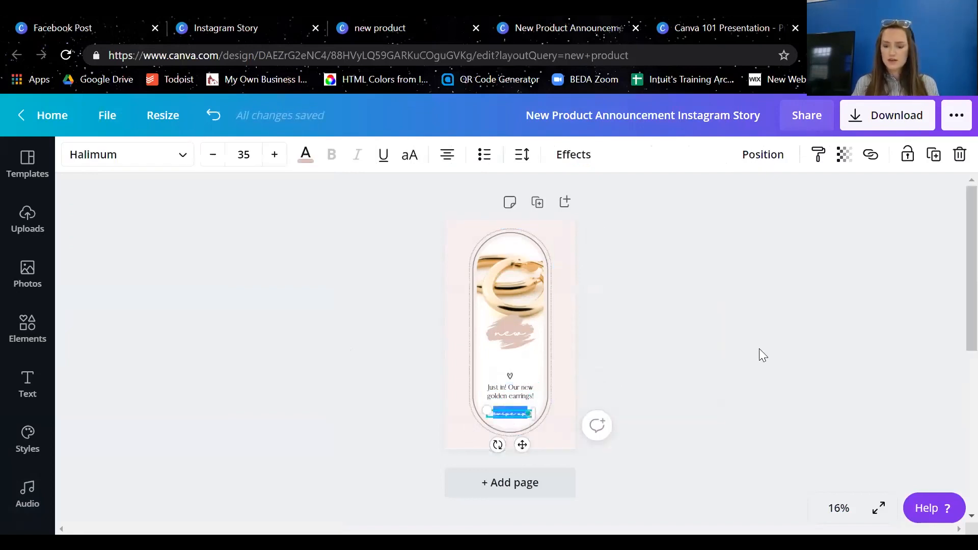
key(BackSpace)
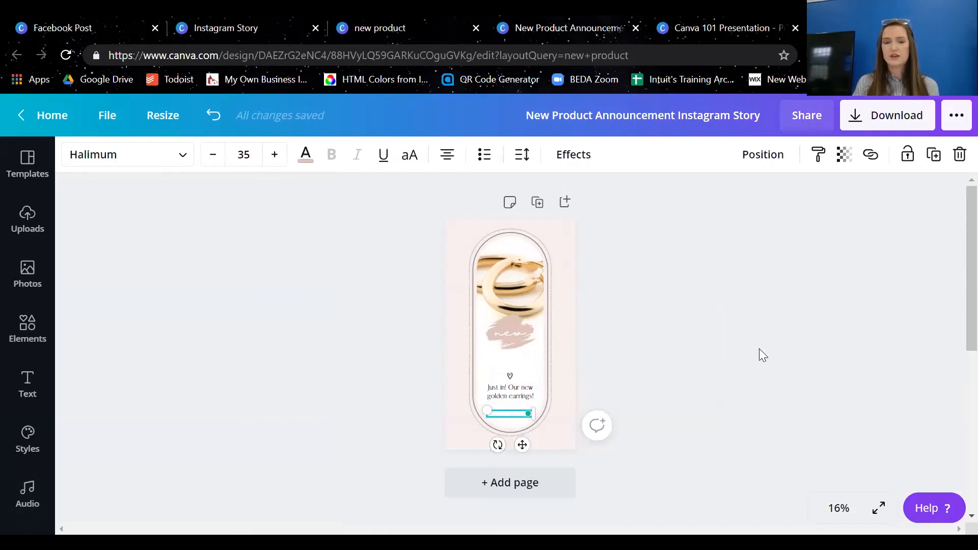
text(Click to purchase)
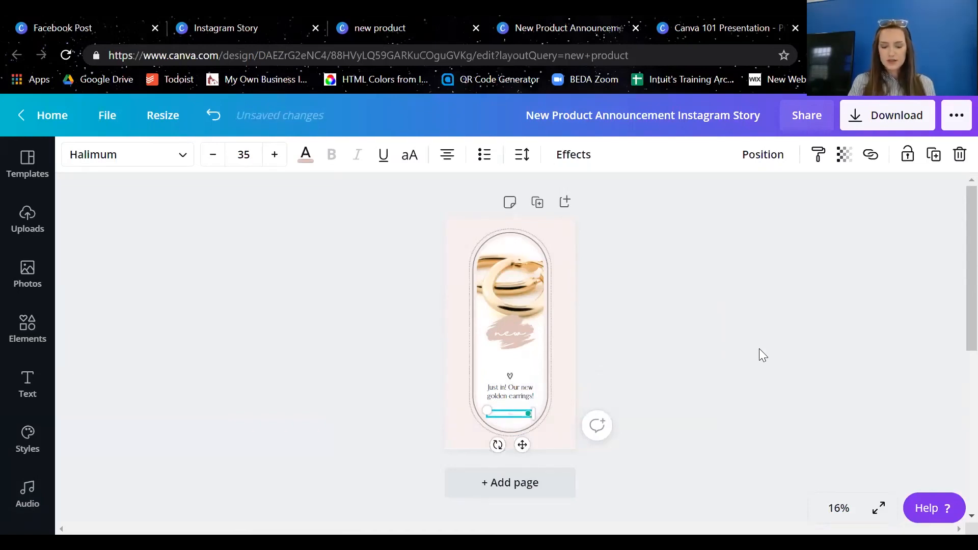
text(swipe up to shop)
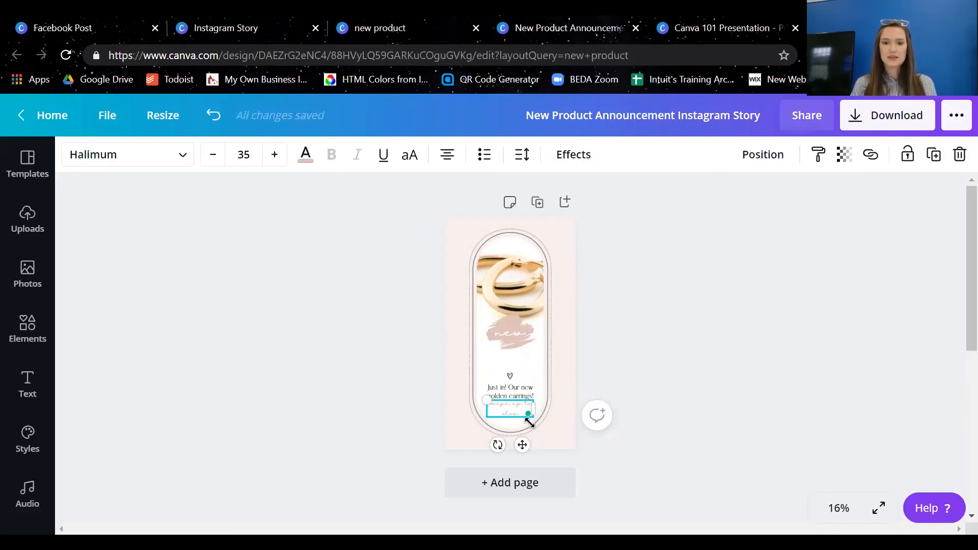
click(663, 346)
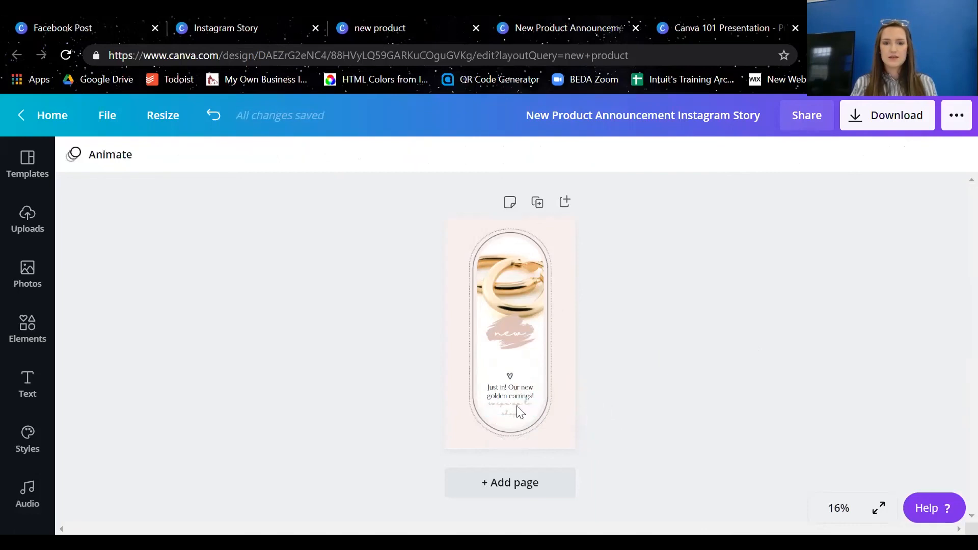
Nudge the "swipe up to shop" text down until it clears the description above it
click(516, 408)
key(Down)
key(Down)
key(Down)
key(Down)
key(Down)
key(Down)
key(Down)
key(Down)
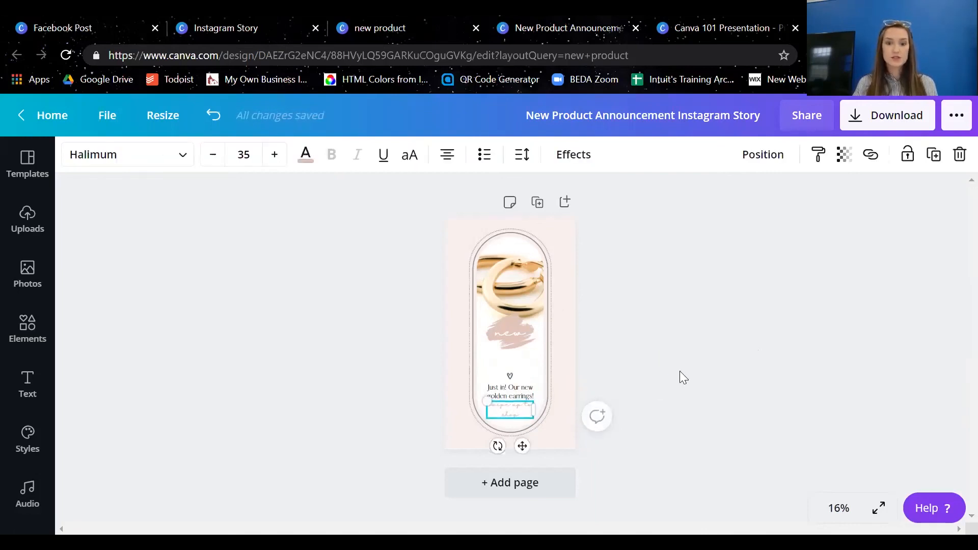
key(Down)
key(Down)
key(Down)
key(Down)
key(Down)
key(Down)
key(Down)
key(Down)
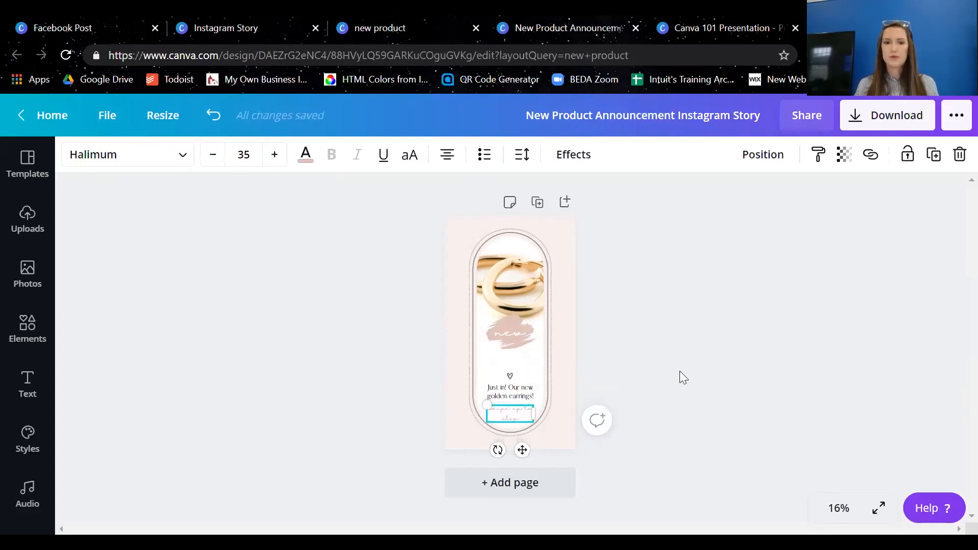
click(648, 340)
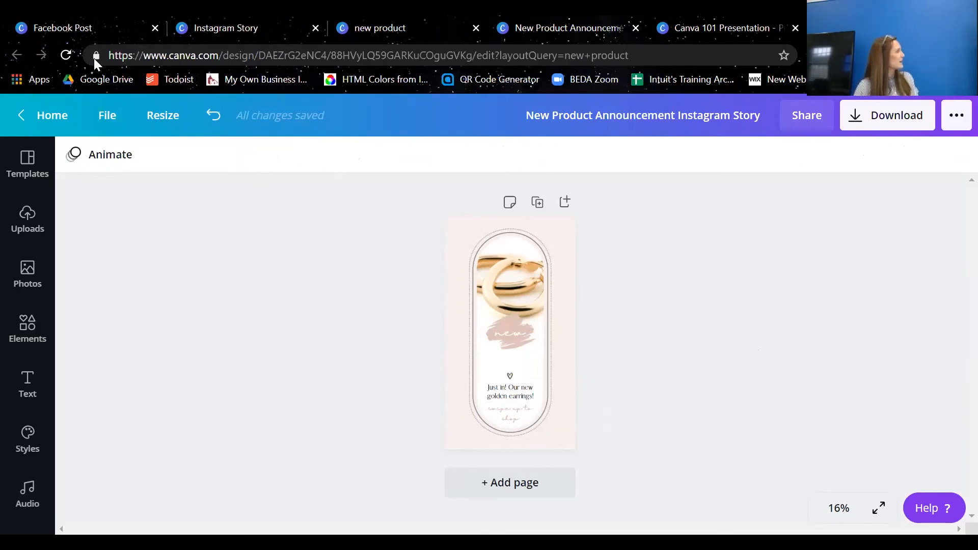
Leave the story design and return to the home page
click(48, 115)
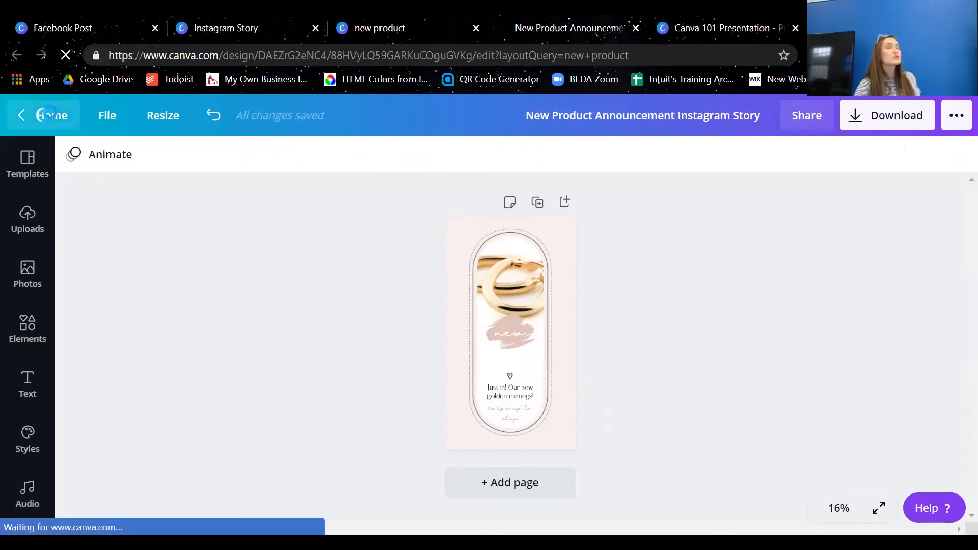